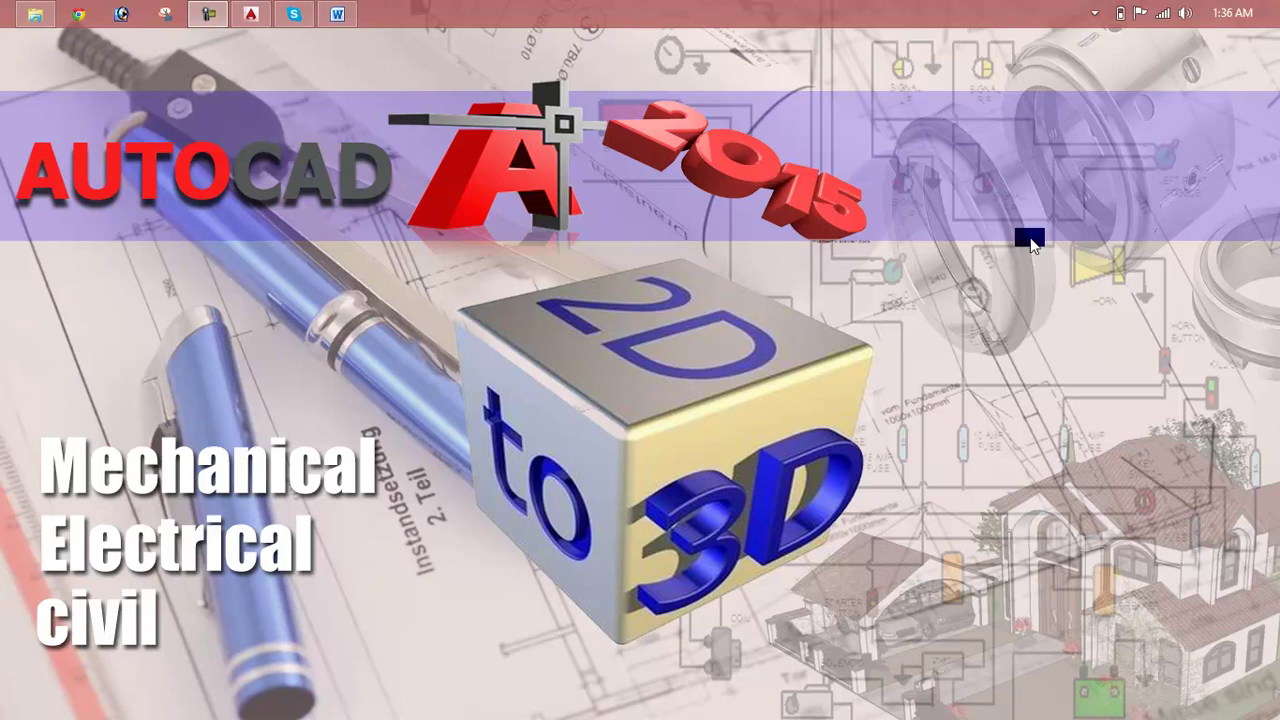
# Show the Lesson 15 Circle command outline in Word, then bring AutoCAD to the front
pyautogui.click(337, 14)
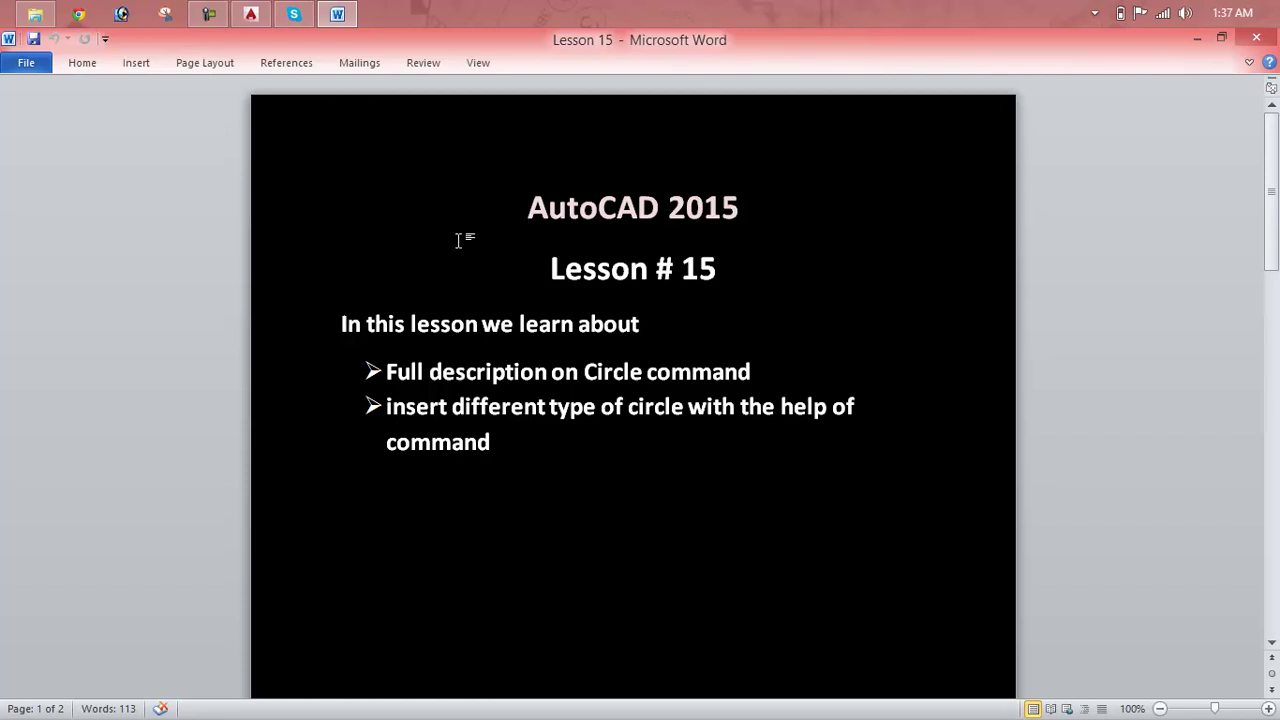
pyautogui.click(250, 14)
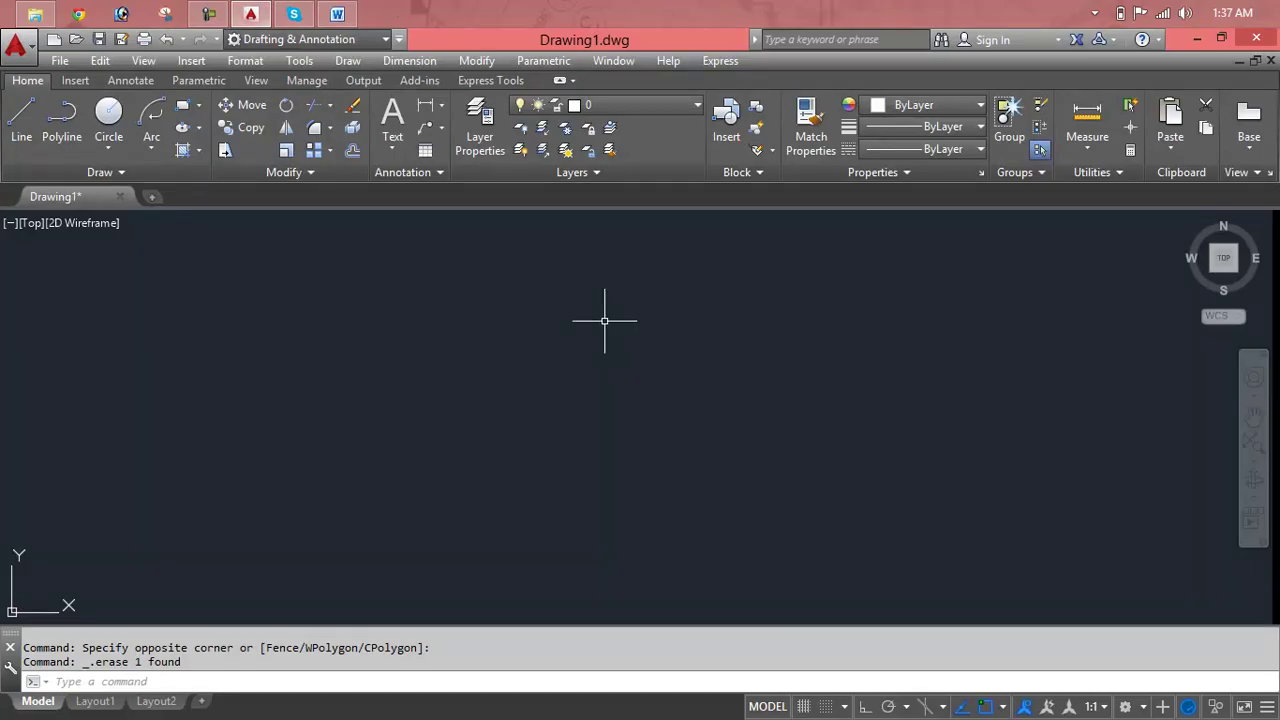
pyautogui.press('Escape')
pyautogui.press('Escape')
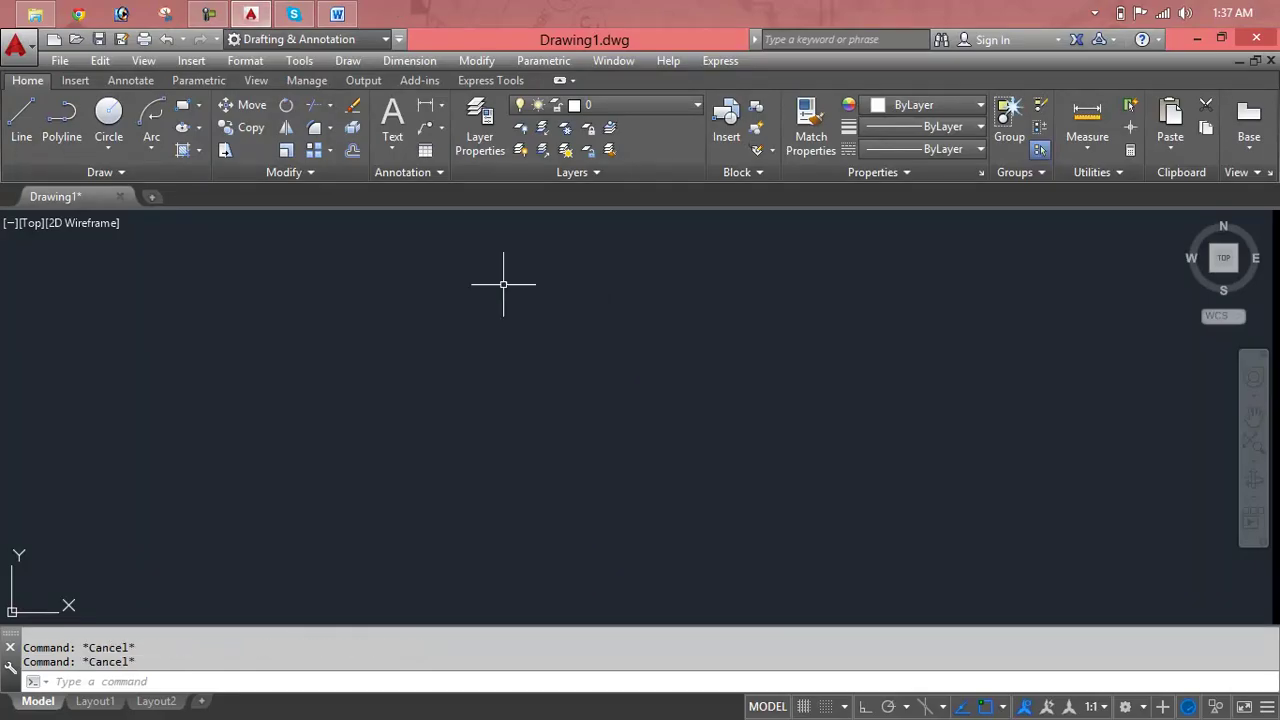
pyautogui.click(118, 152)
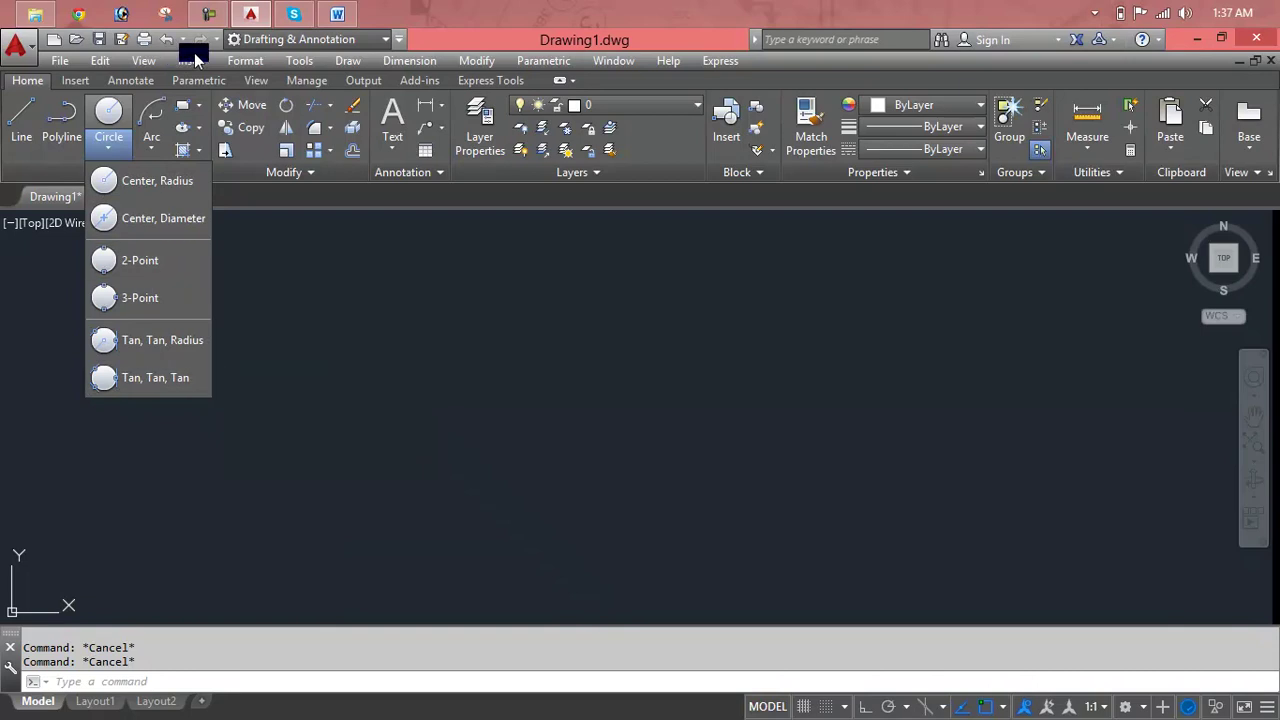
pyautogui.click(357, 64)
pyautogui.click(357, 64)
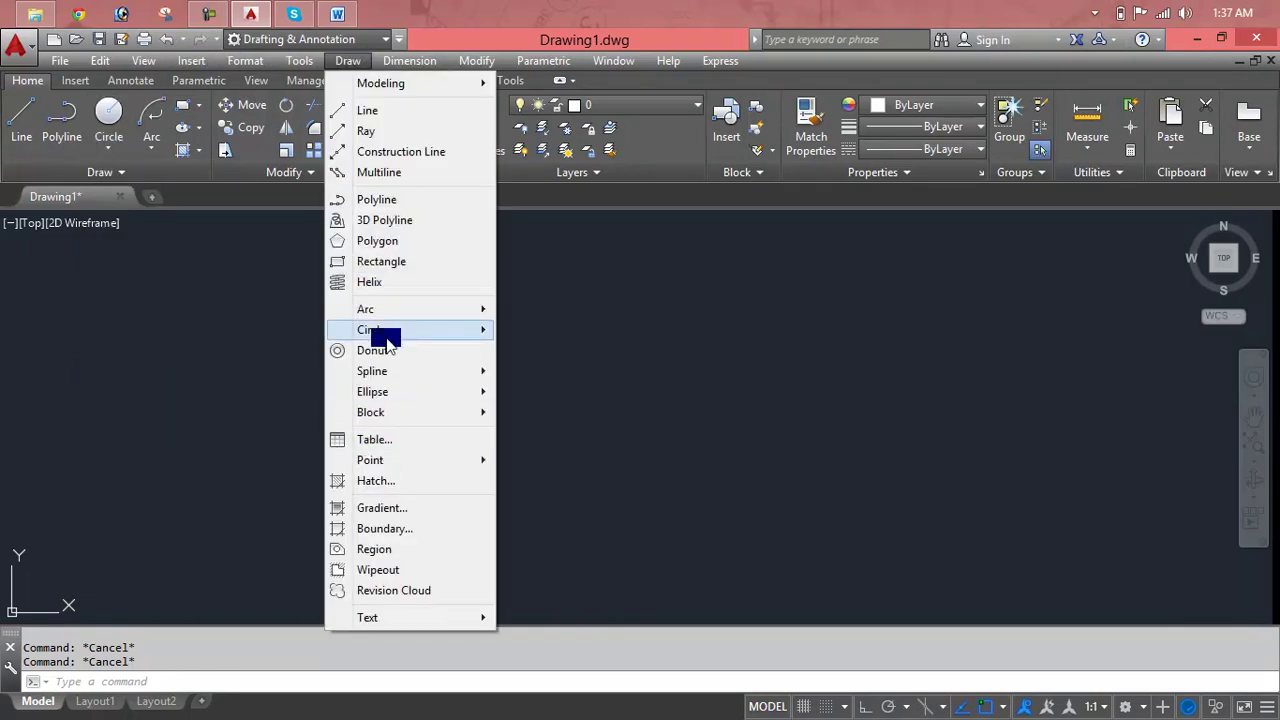
pyautogui.moveTo(371, 329)
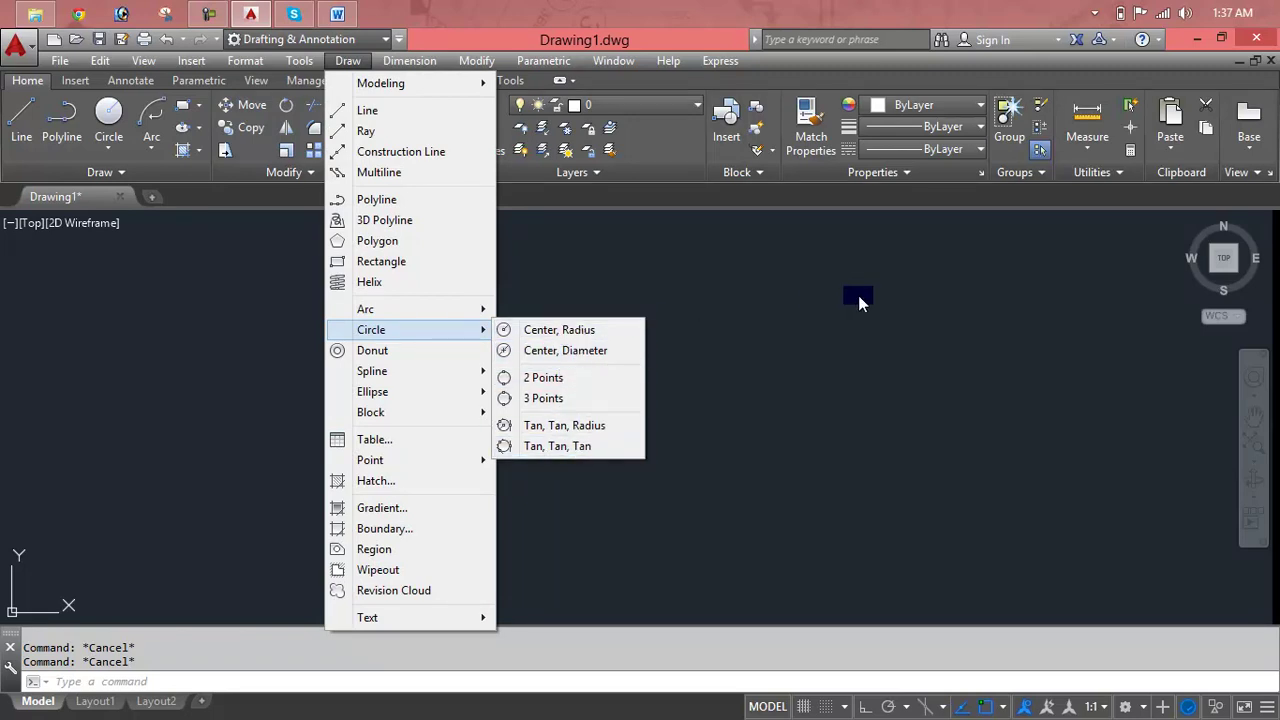
pyautogui.press('Escape')
pyautogui.press('Escape')
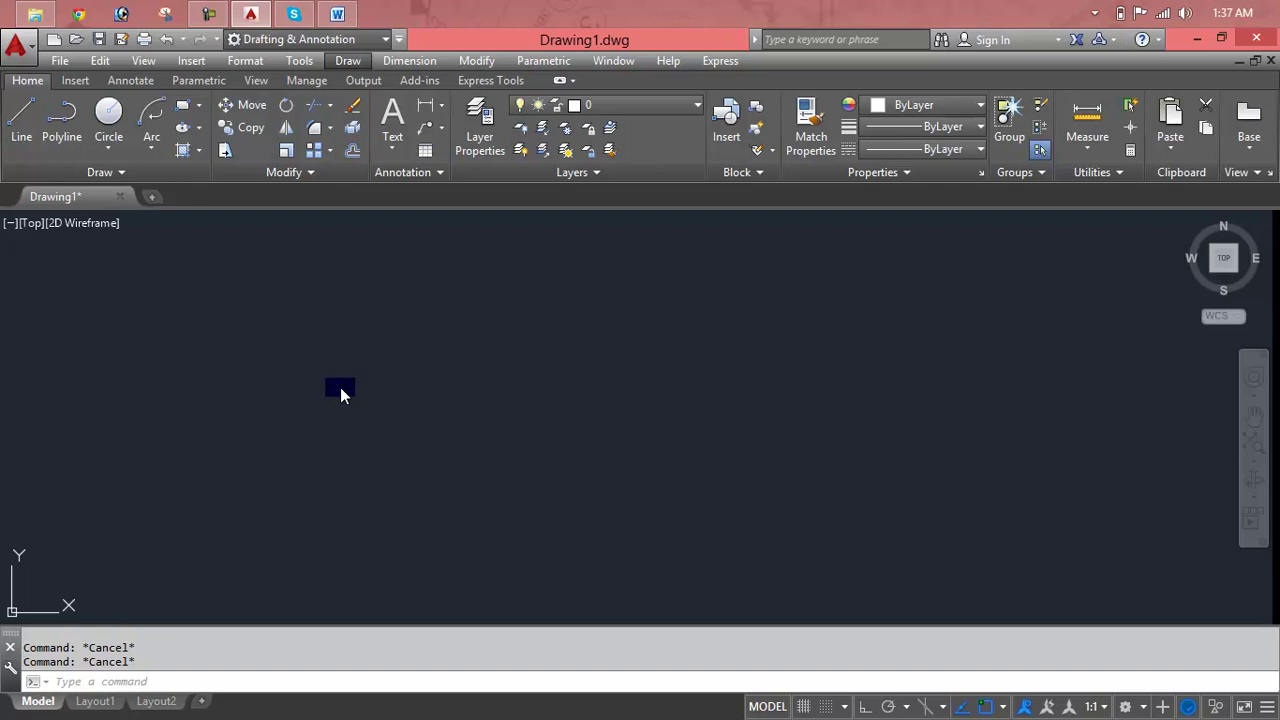
# Draw a 10' horizontal line with Ortho on and centre it in view
pyautogui.click(340, 389)
pyautogui.press('Escape')
pyautogui.write('L')
pyautogui.press('Return')
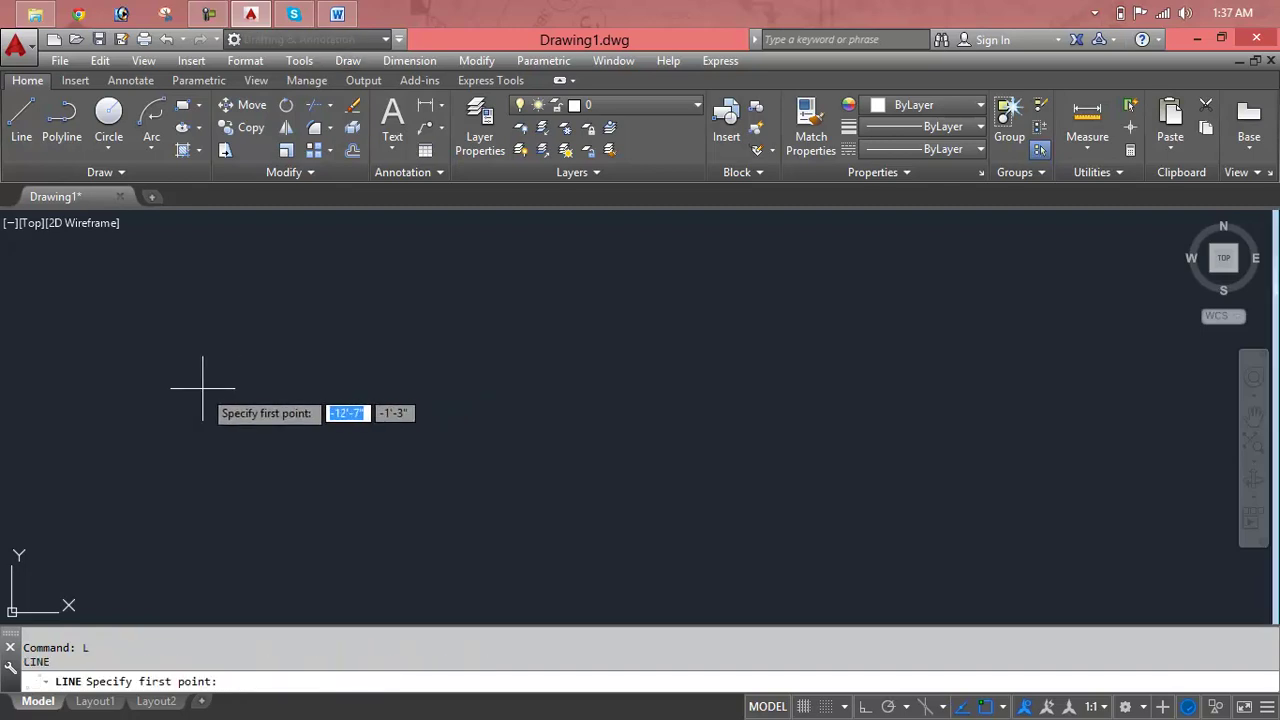
pyautogui.click(202, 388)
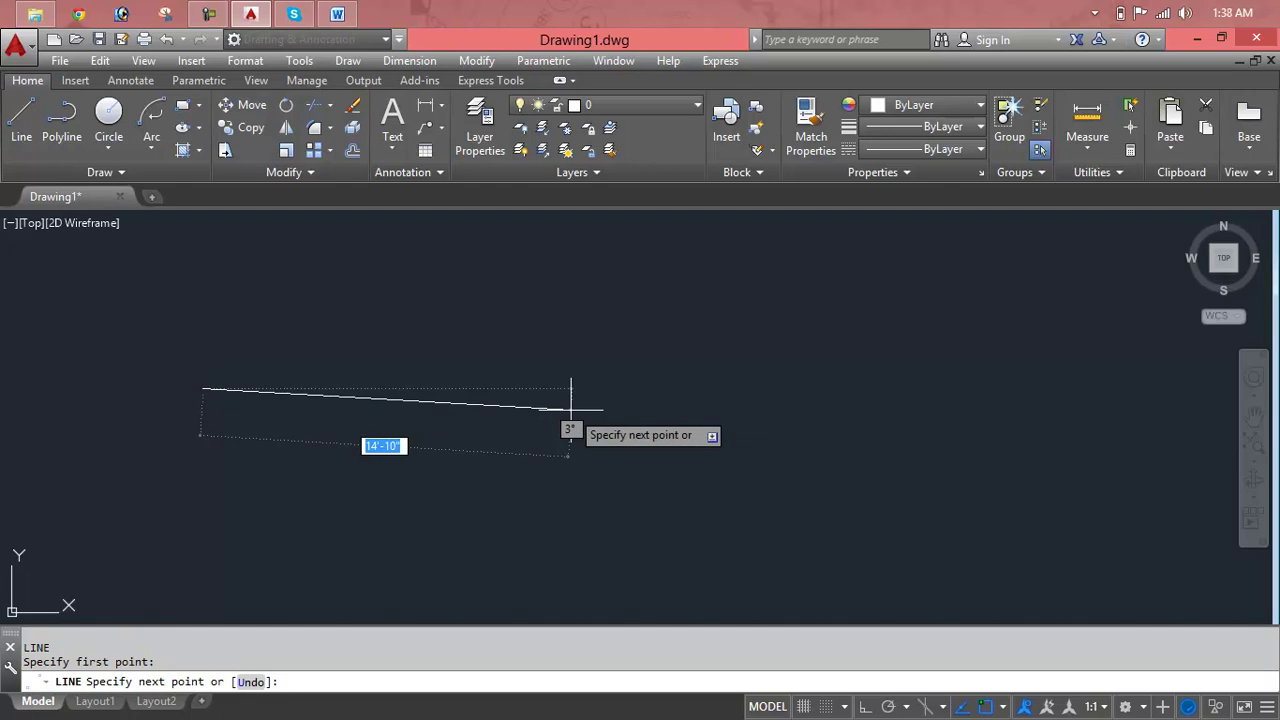
pyautogui.press('F8')
pyautogui.write('10')
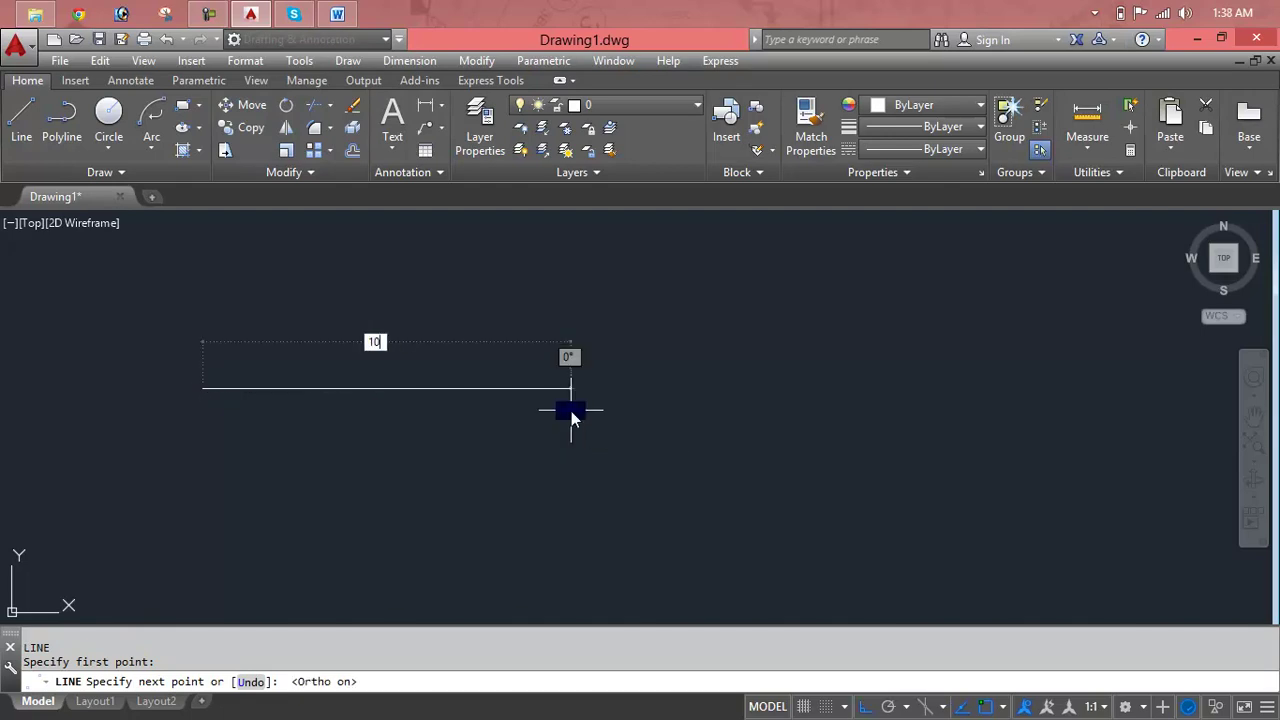
pyautogui.write("'")
pyautogui.press('Return')
pyautogui.press('Escape')
pyautogui.moveTo(516, 411); pyautogui.dragTo(1108, 506, button='middle')
pyautogui.moveTo(1022, 502); pyautogui.dragTo(786, 412, button='middle')
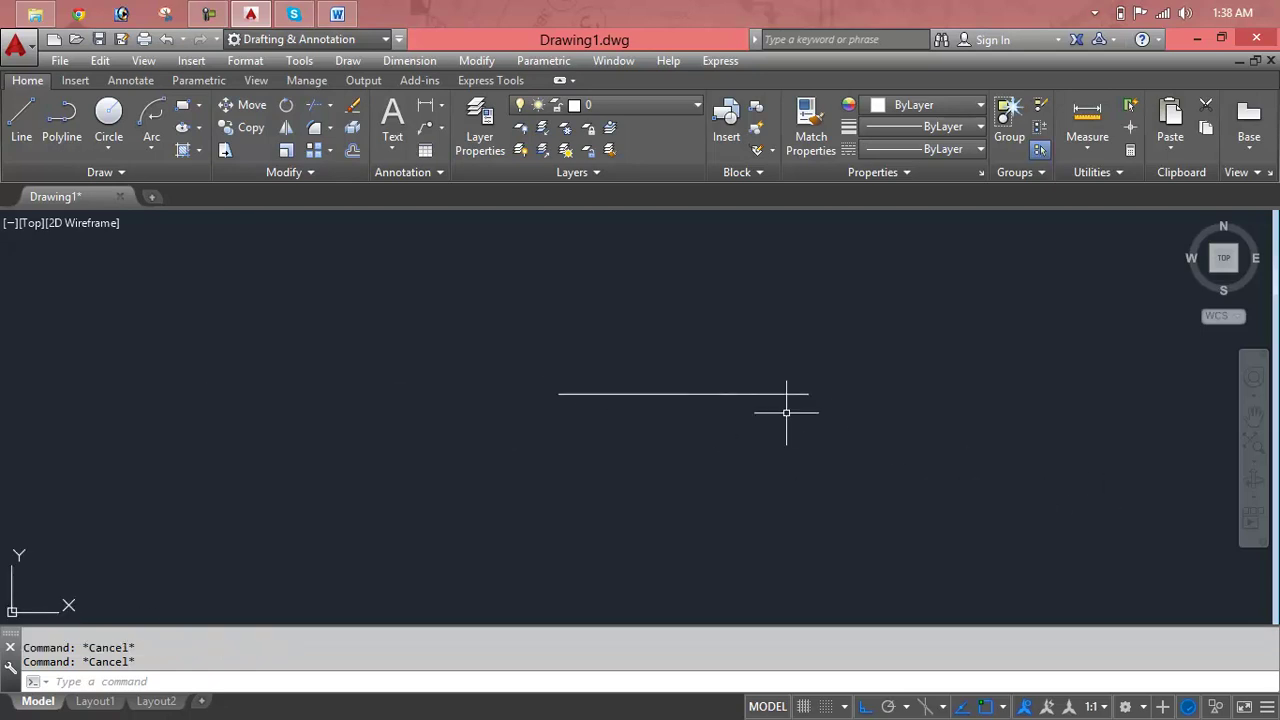
# Add an aligned 10' dimension above the line
pyautogui.click(131, 80)
pyautogui.click(330, 130)
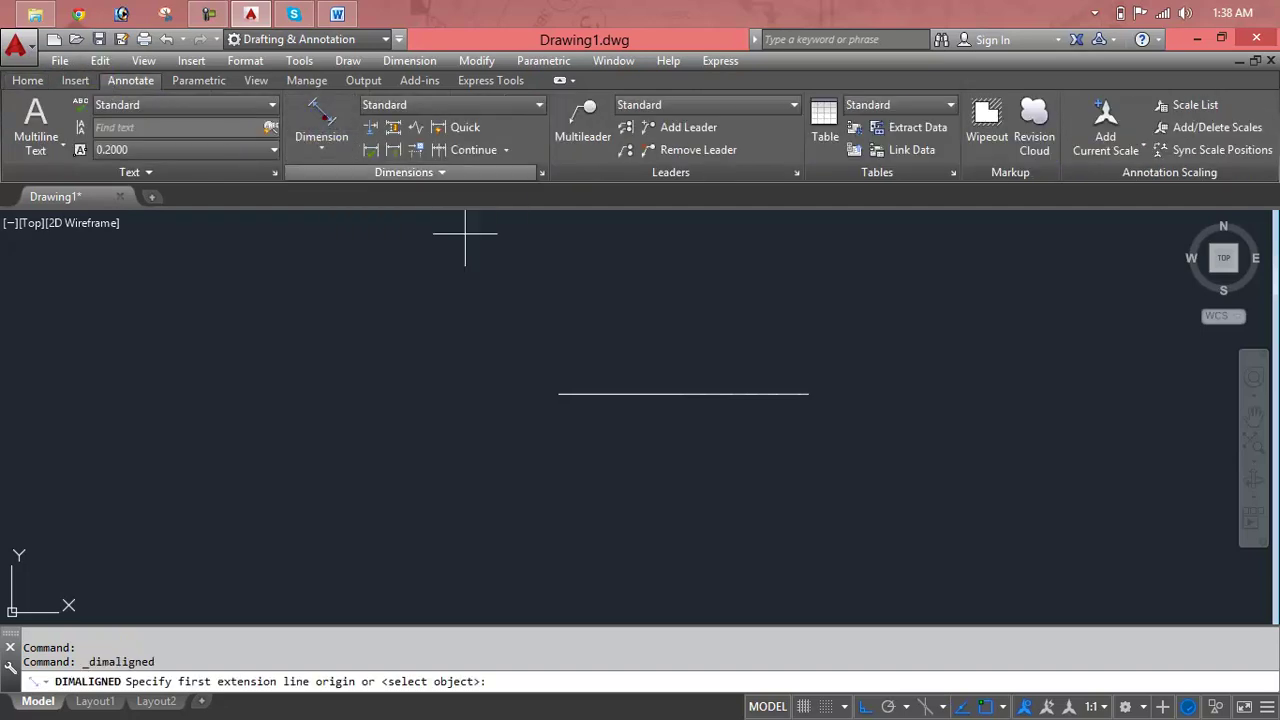
pyautogui.rightClick(639, 428)
pyautogui.click(652, 394)
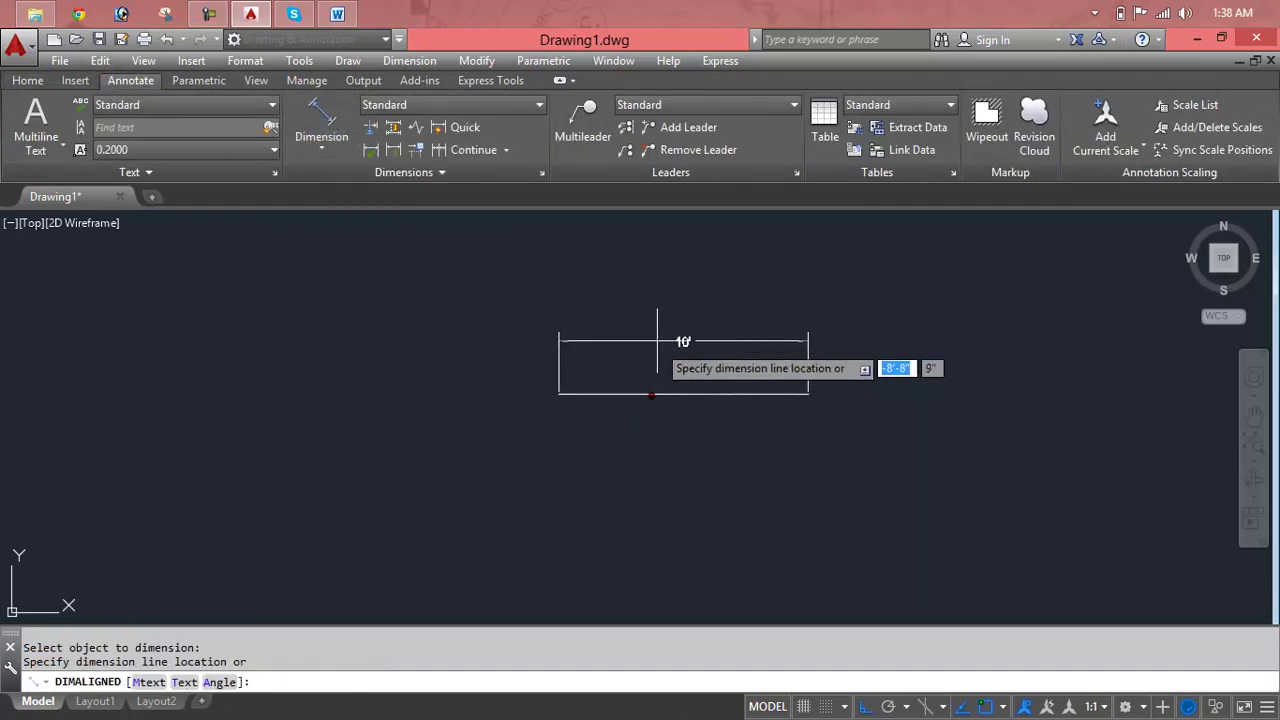
pyautogui.click(652, 335)
# Select and erase the 10' dimension, leaving only the line
pyautogui.click(768, 333)
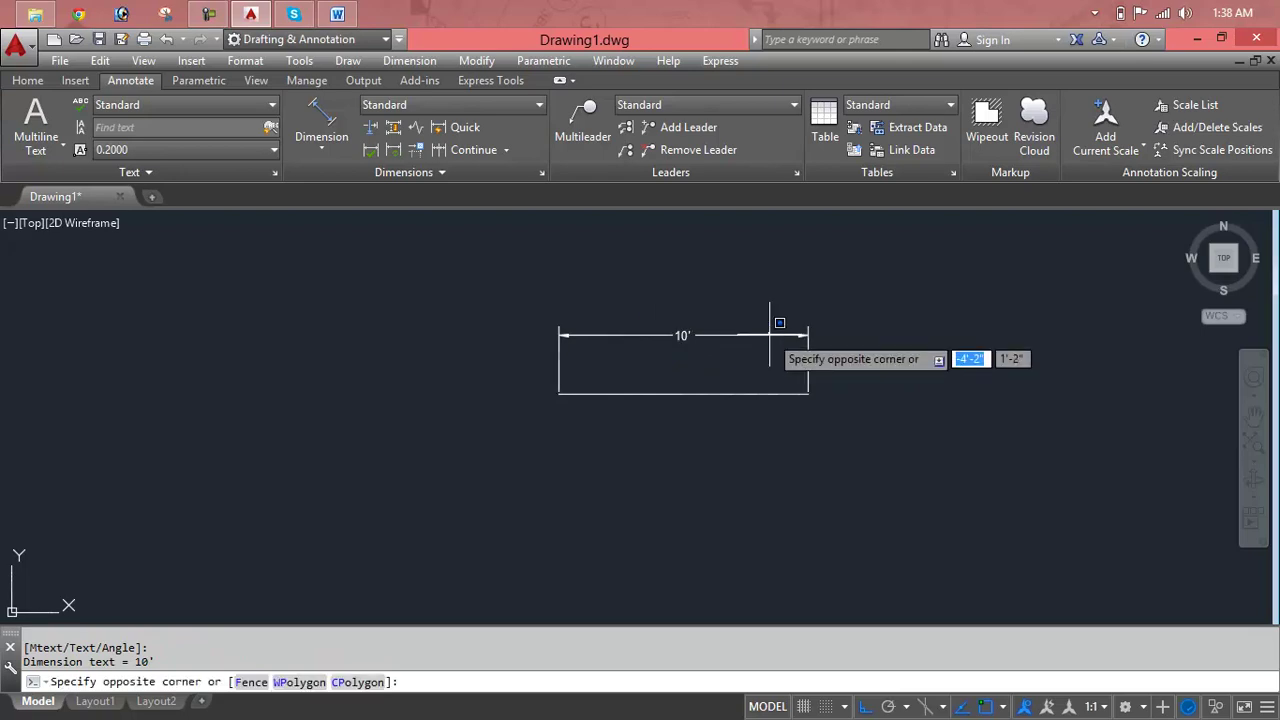
pyautogui.press('Escape')
pyautogui.press('Escape')
pyautogui.click(768, 336)
pyautogui.press('Escape')
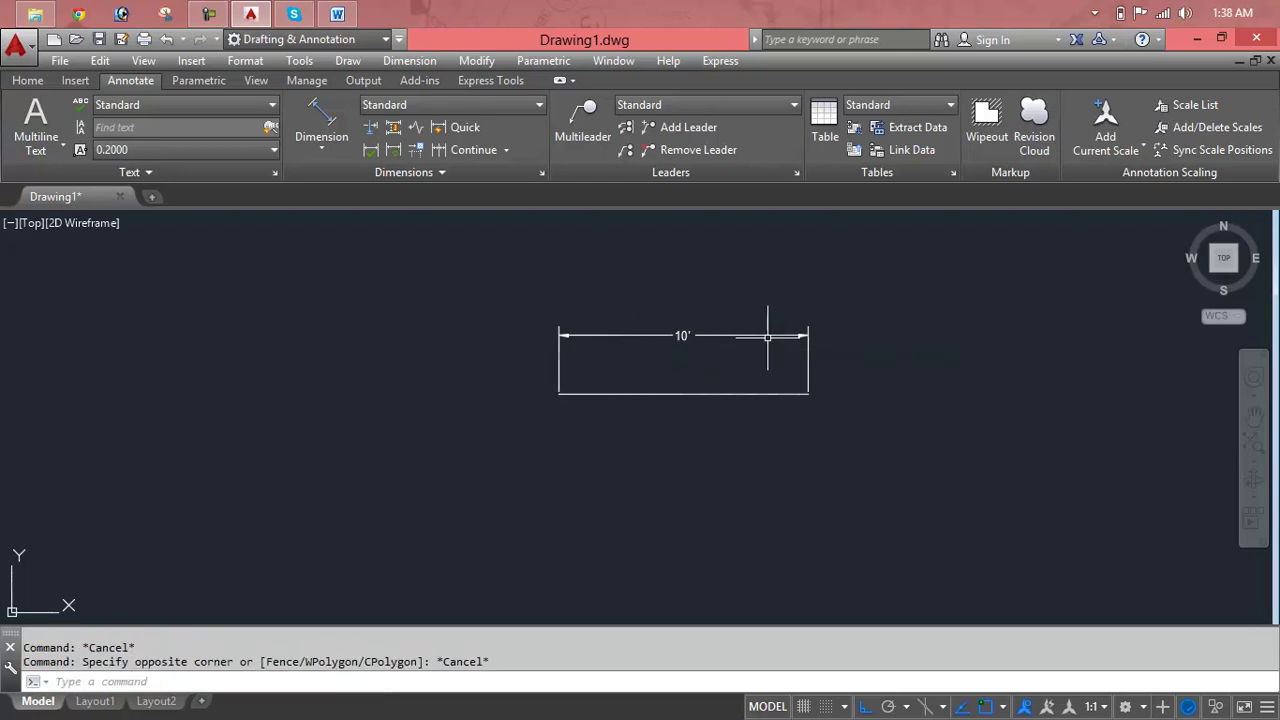
pyautogui.click(768, 336)
pyautogui.press('Delete')
pyautogui.moveTo(731, 363); pyautogui.dragTo(651, 375, button='middle')
pyautogui.press('Escape')
pyautogui.press('Escape')
pyautogui.write('c')
pyautogui.press('Return')
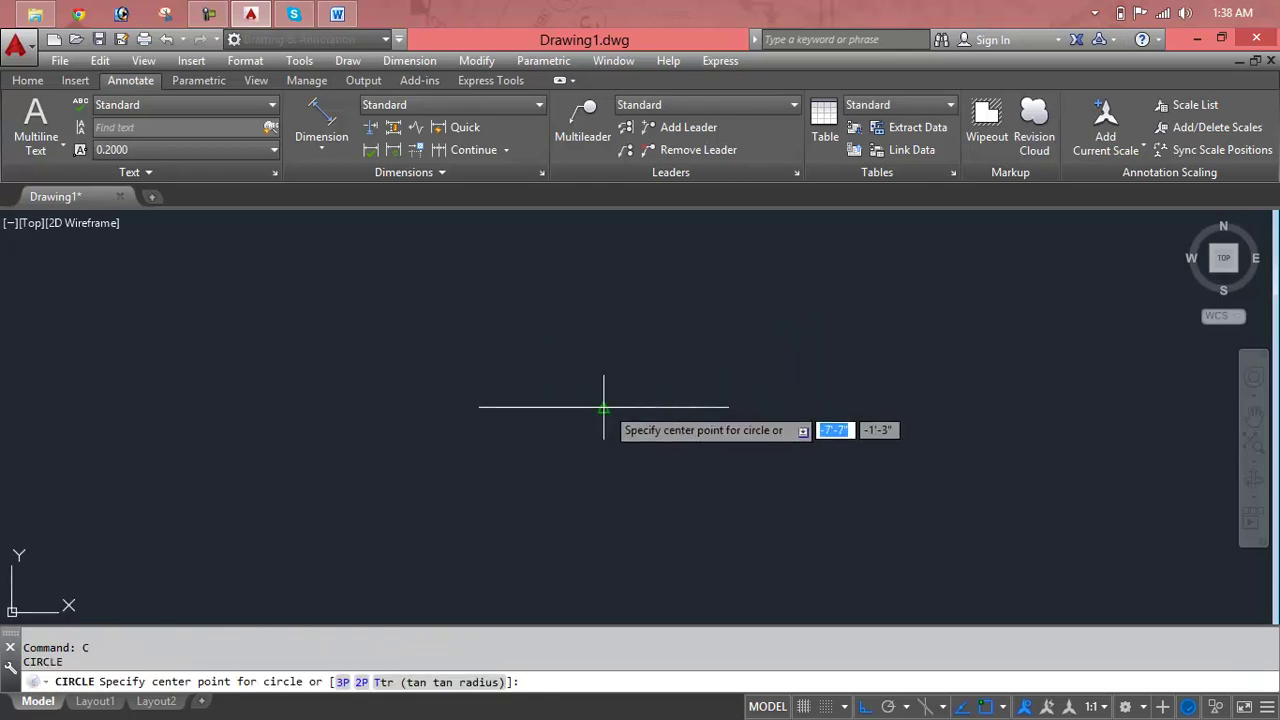
# Draw a 10'-radius circle centred on the 10' line's midpoint
pyautogui.click(603, 407)
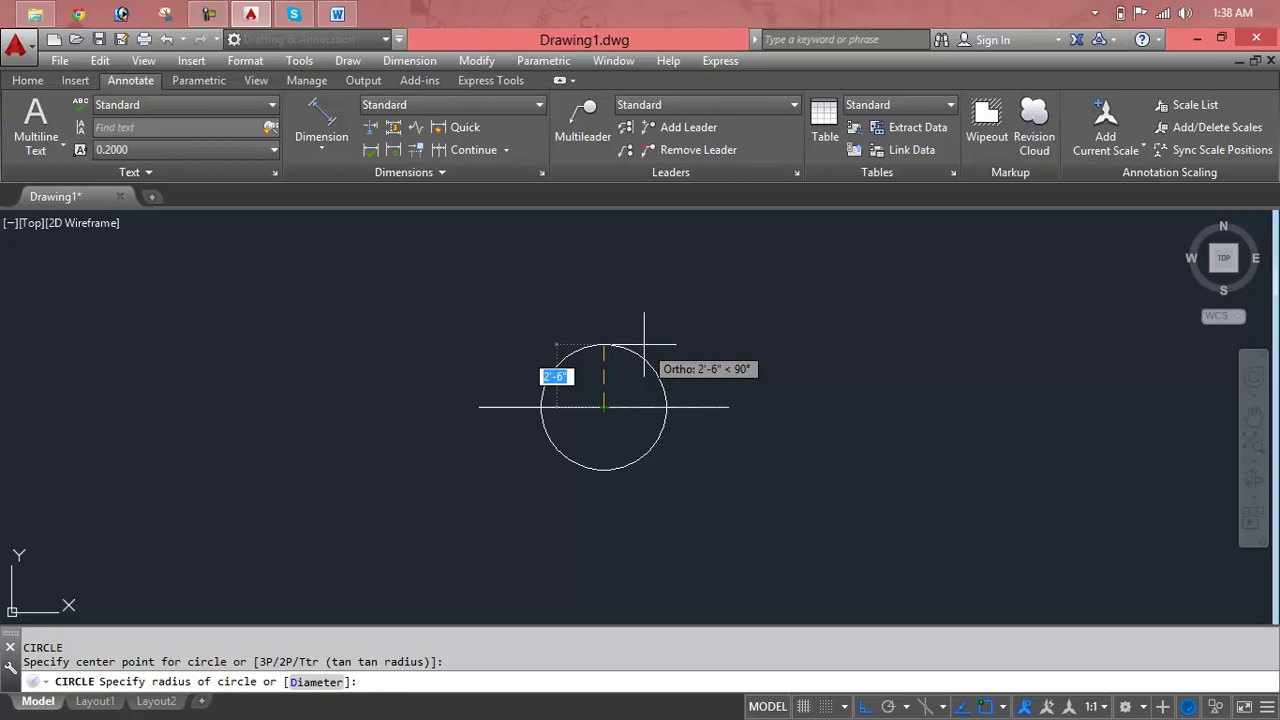
pyautogui.write('10')
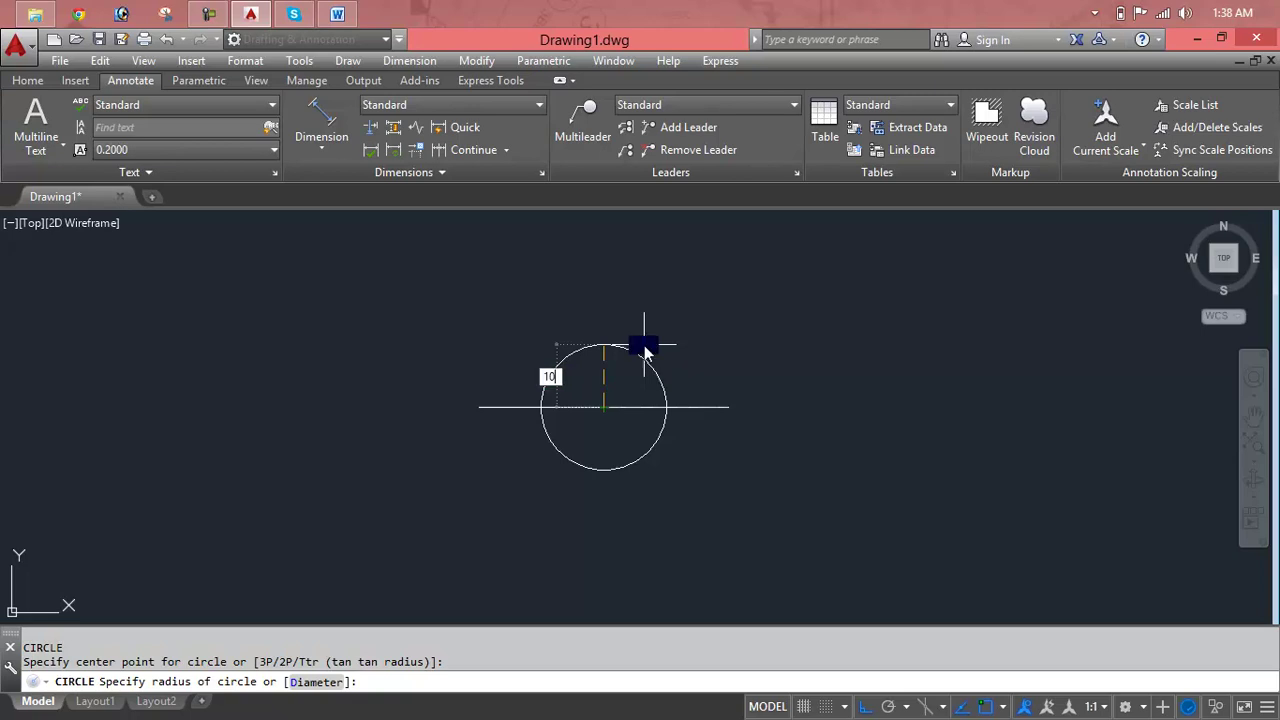
pyautogui.write("'")
pyautogui.press('Return')
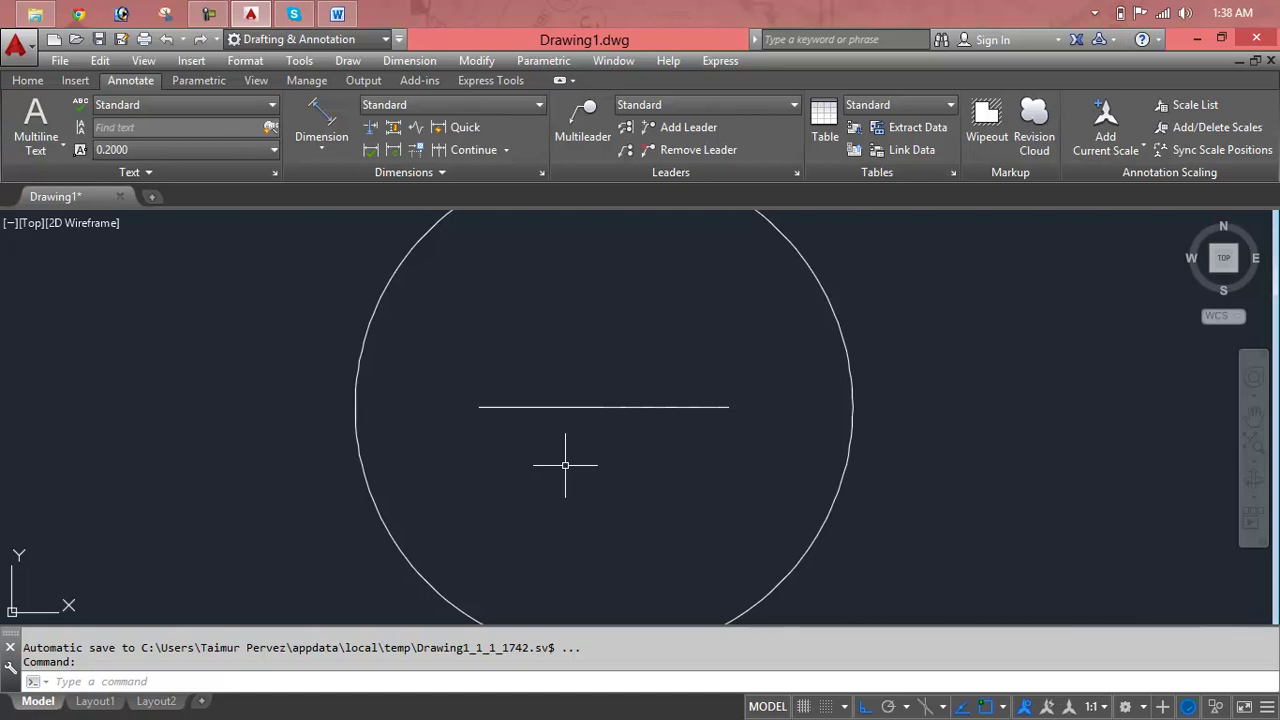
pyautogui.write('r')
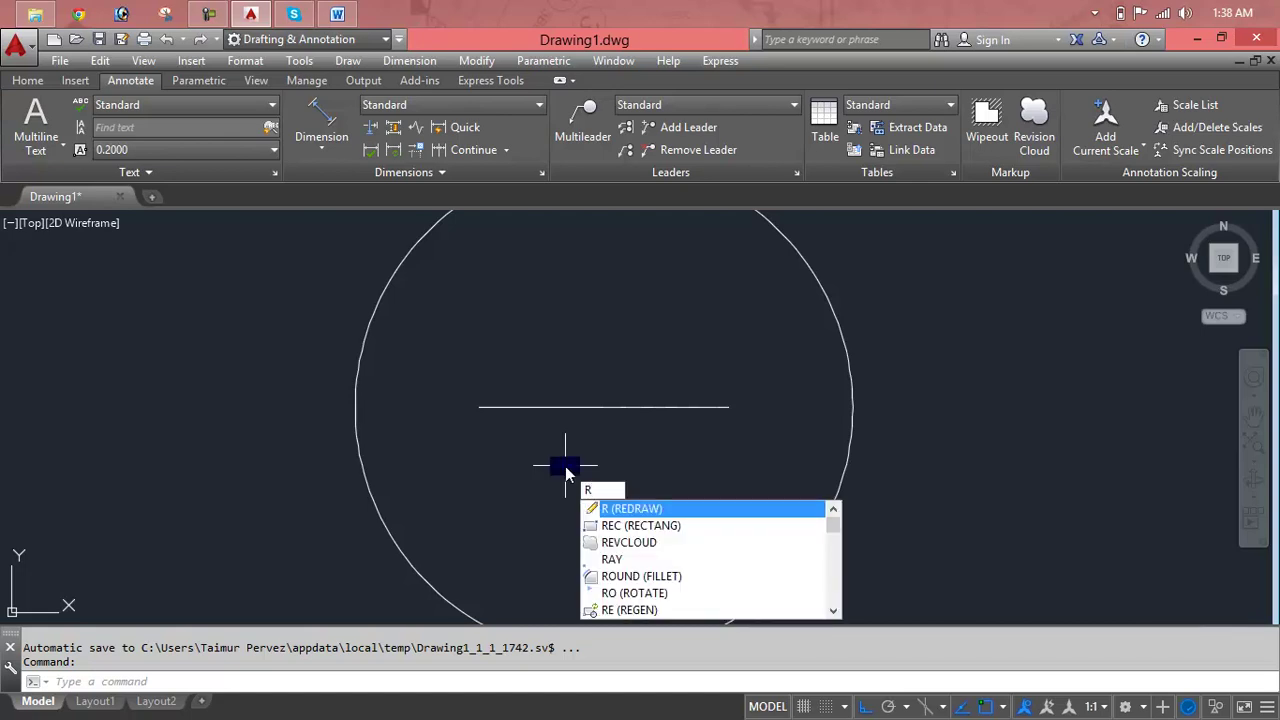
pyautogui.press('Escape')
pyautogui.press('Escape')
pyautogui.write('c')
pyautogui.press('Return')
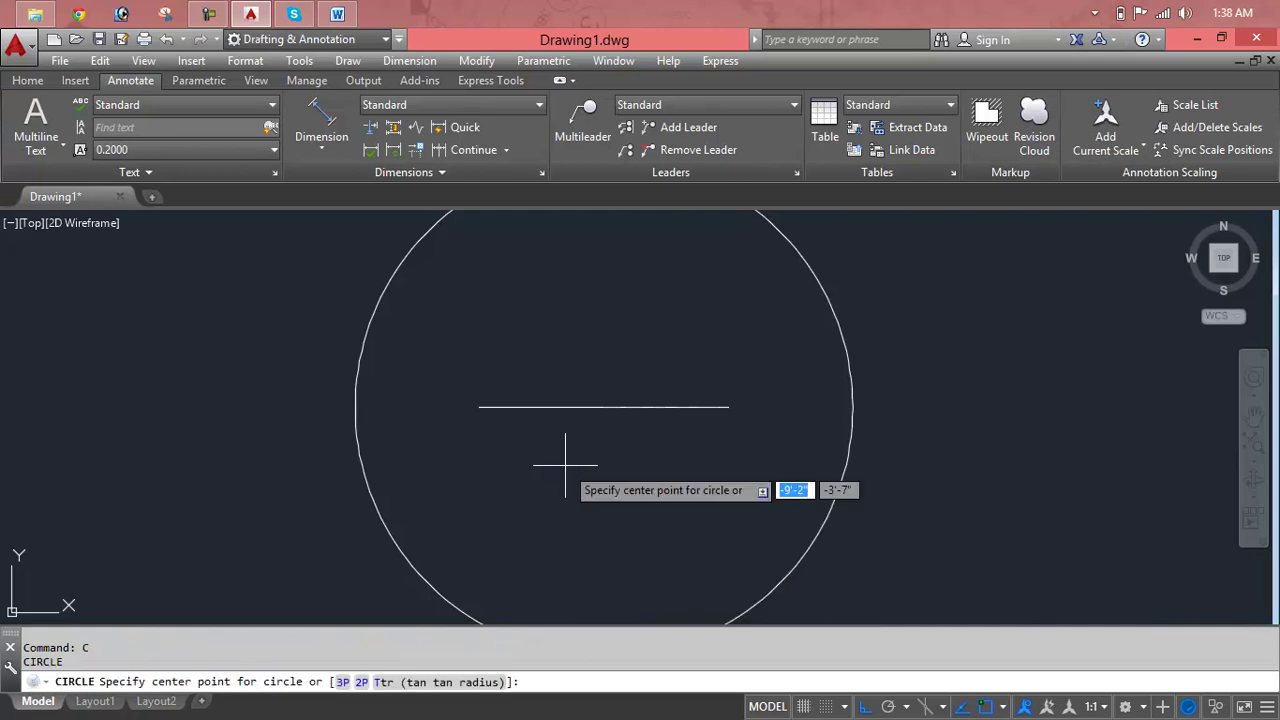
pyautogui.write('t')
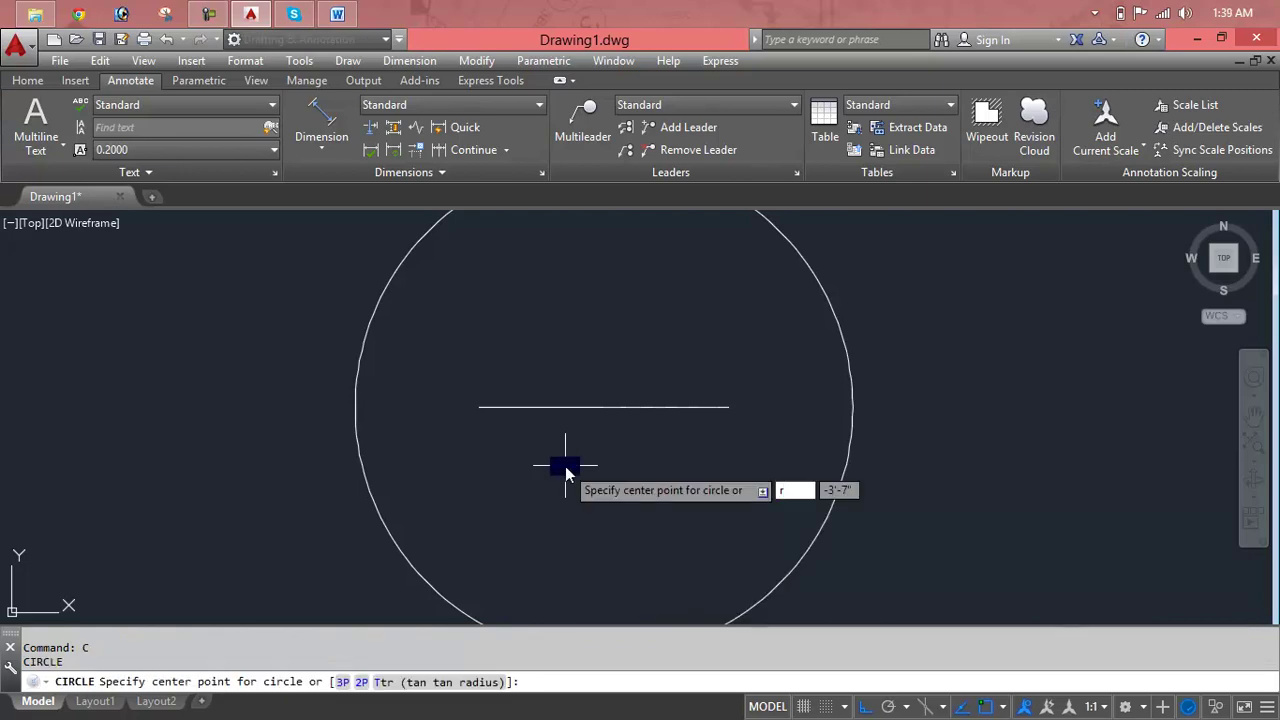
pyautogui.press('Return')
pyautogui.press('Escape')
pyautogui.press('Escape')
pyautogui.write('c')
pyautogui.press('Return')
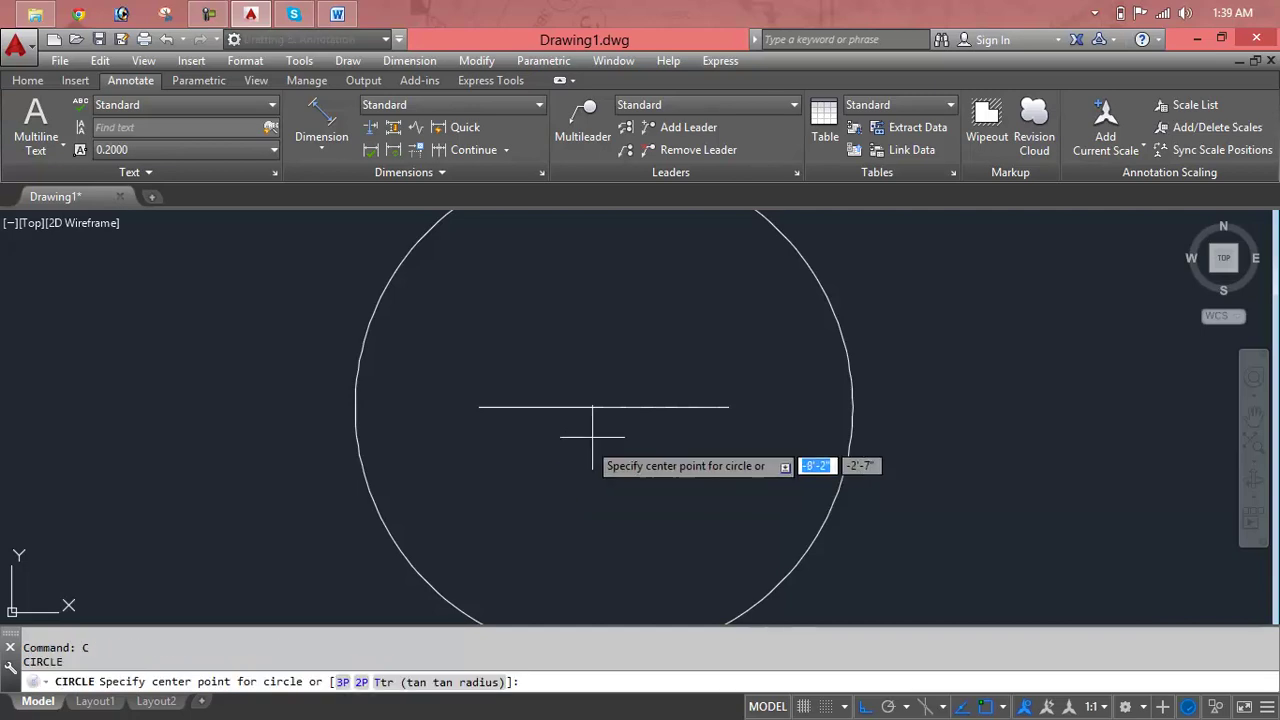
pyautogui.click(601, 409)
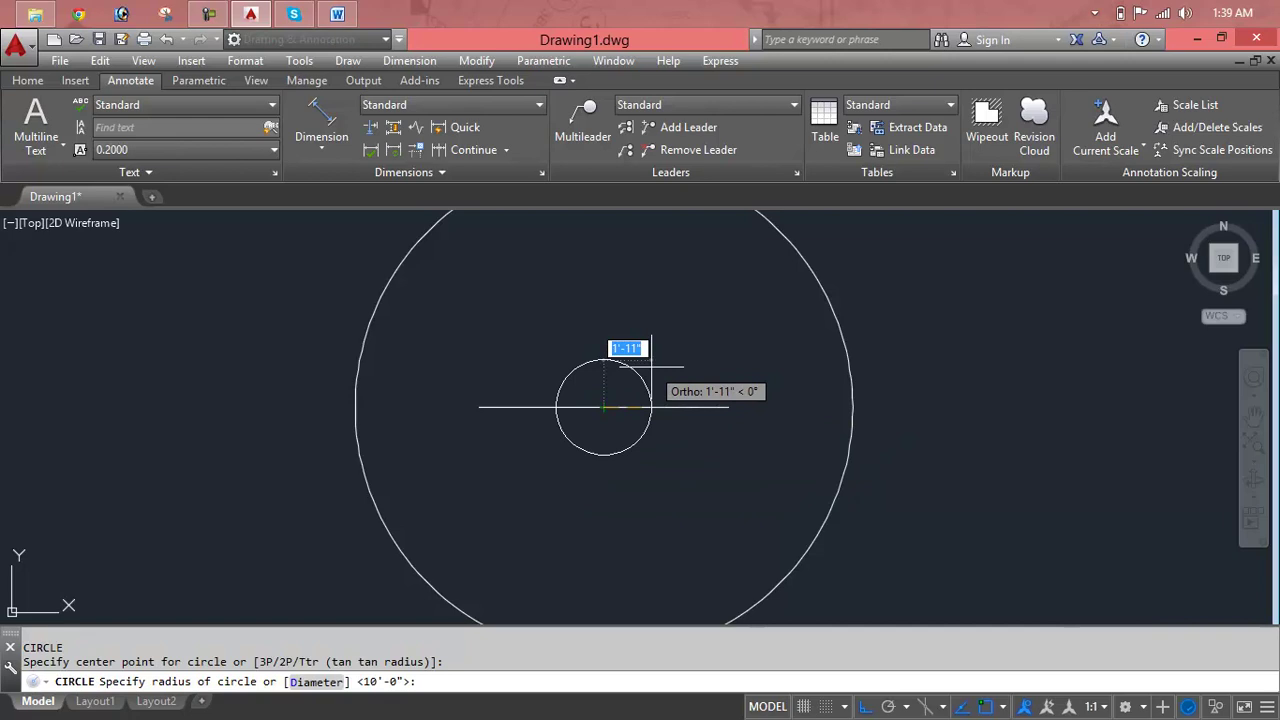
pyautogui.write('5')
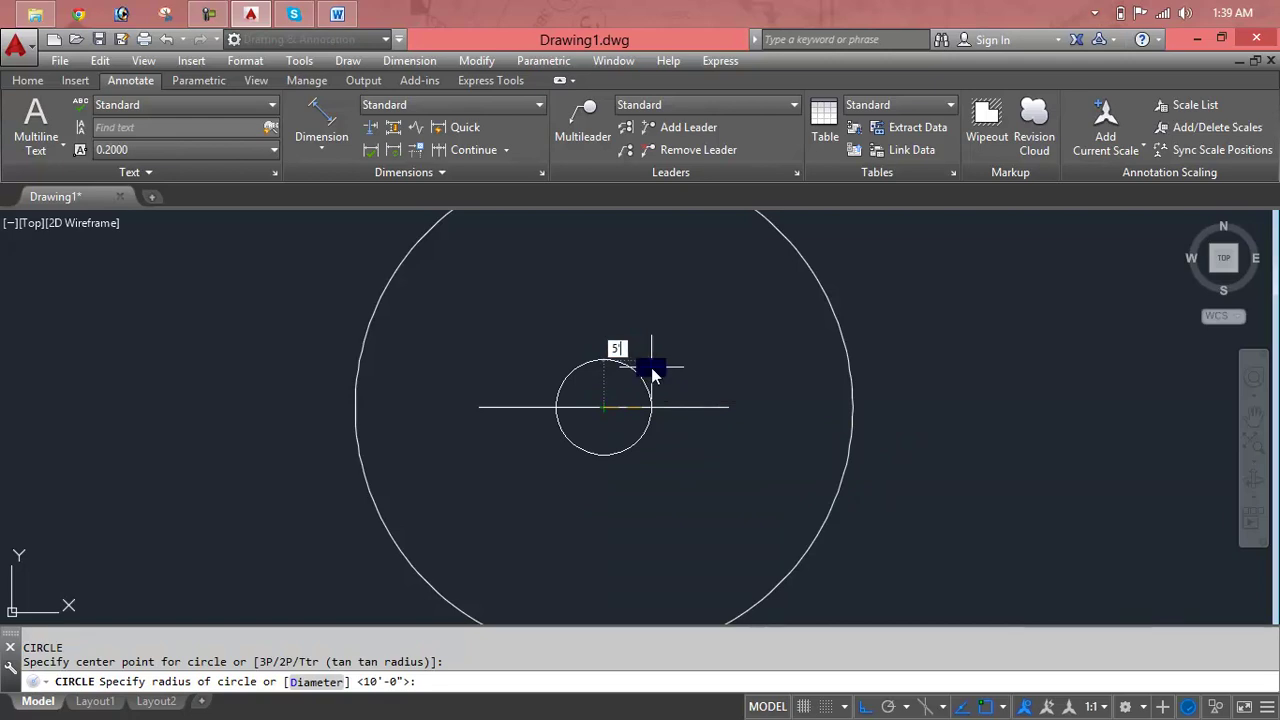
pyautogui.press('Return')
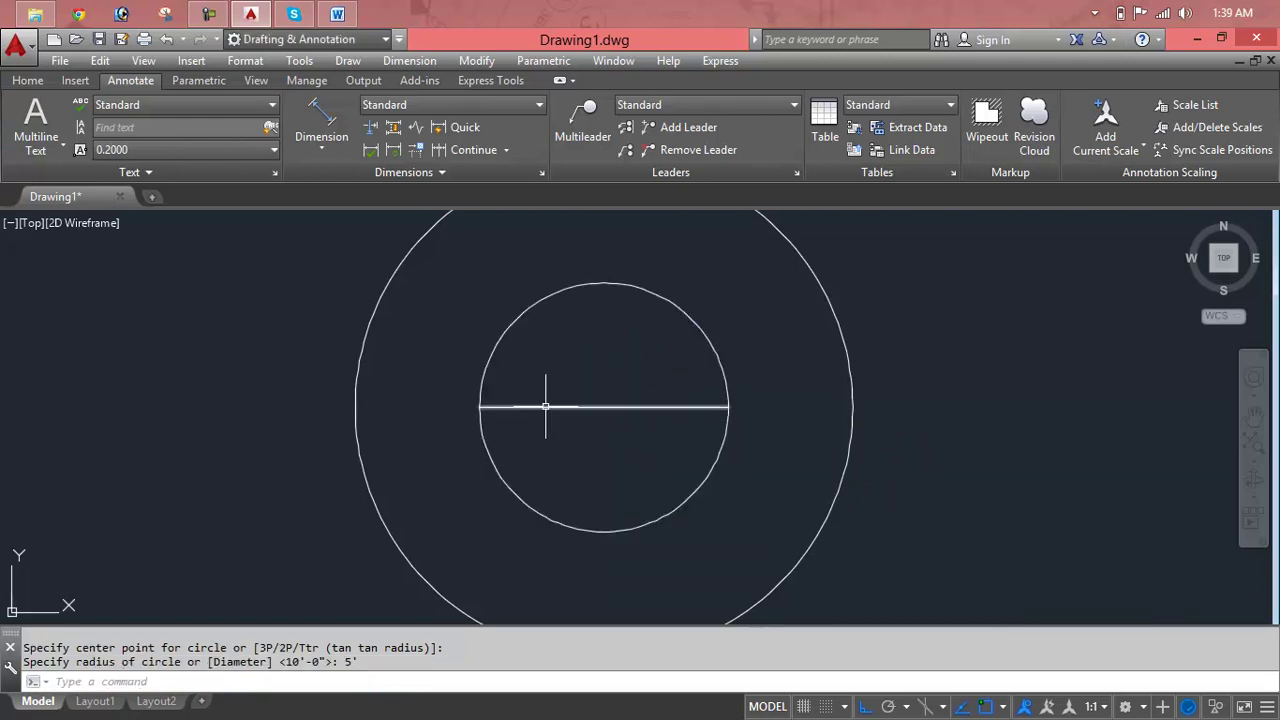
pyautogui.scroll(6, 545, 407)
pyautogui.scroll(3, 545, 407)
pyautogui.scroll(-5, 545, 407)
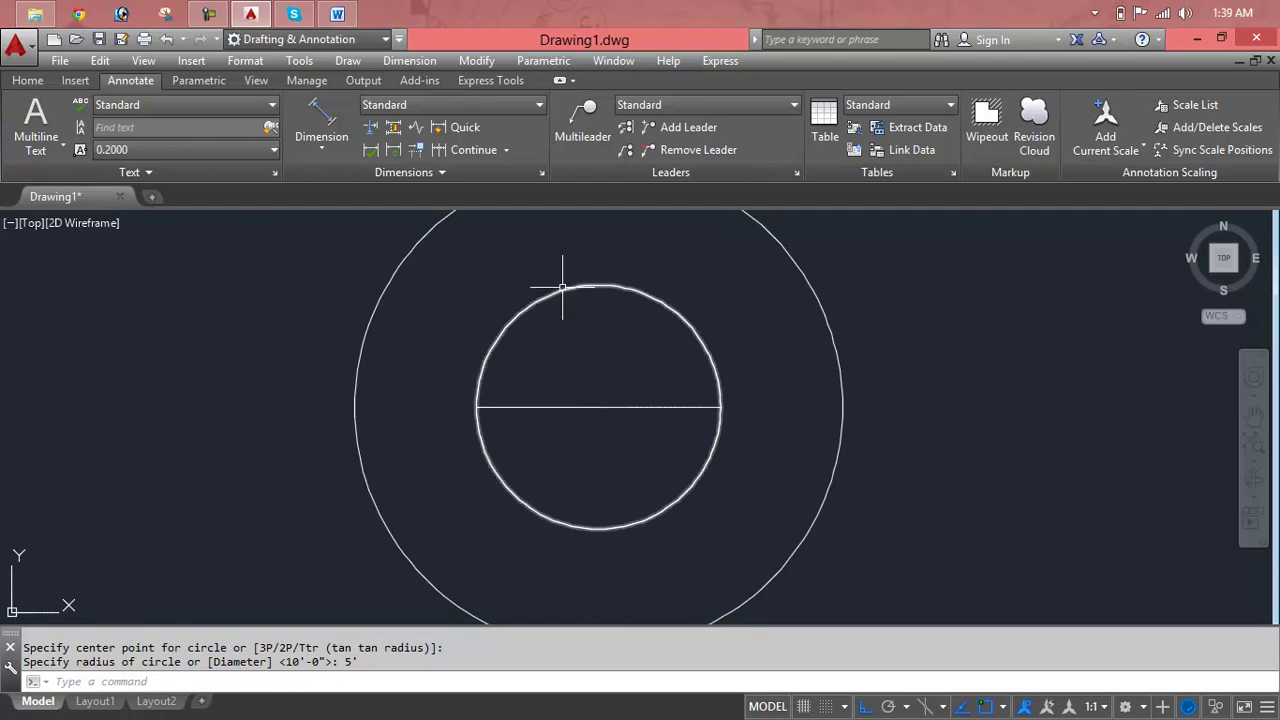
pyautogui.click(566, 291)
pyautogui.press('Delete')
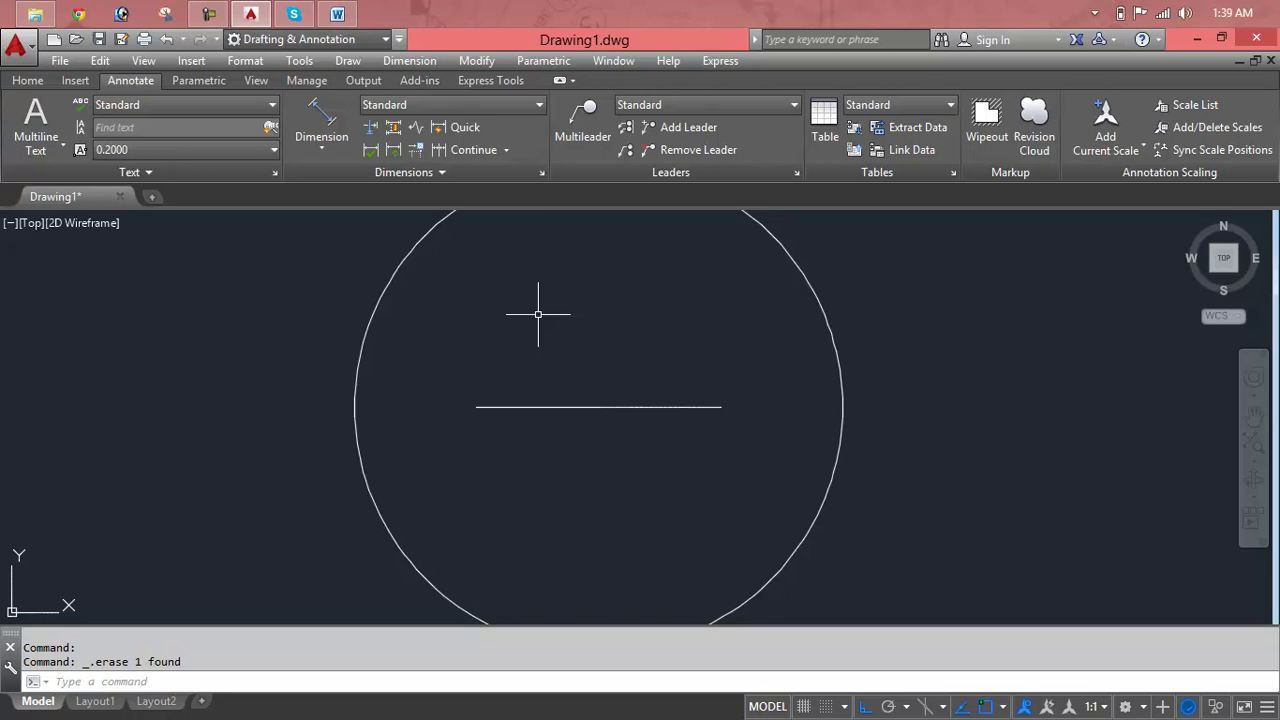
# Draw a 10'-diameter circle centred on the line's midpoint, inside the 10'-radius circle
pyautogui.write('R')
pyautogui.press('Return')
pyautogui.press('Escape')
pyautogui.press('Escape')
pyautogui.write('C')
pyautogui.press('Return')
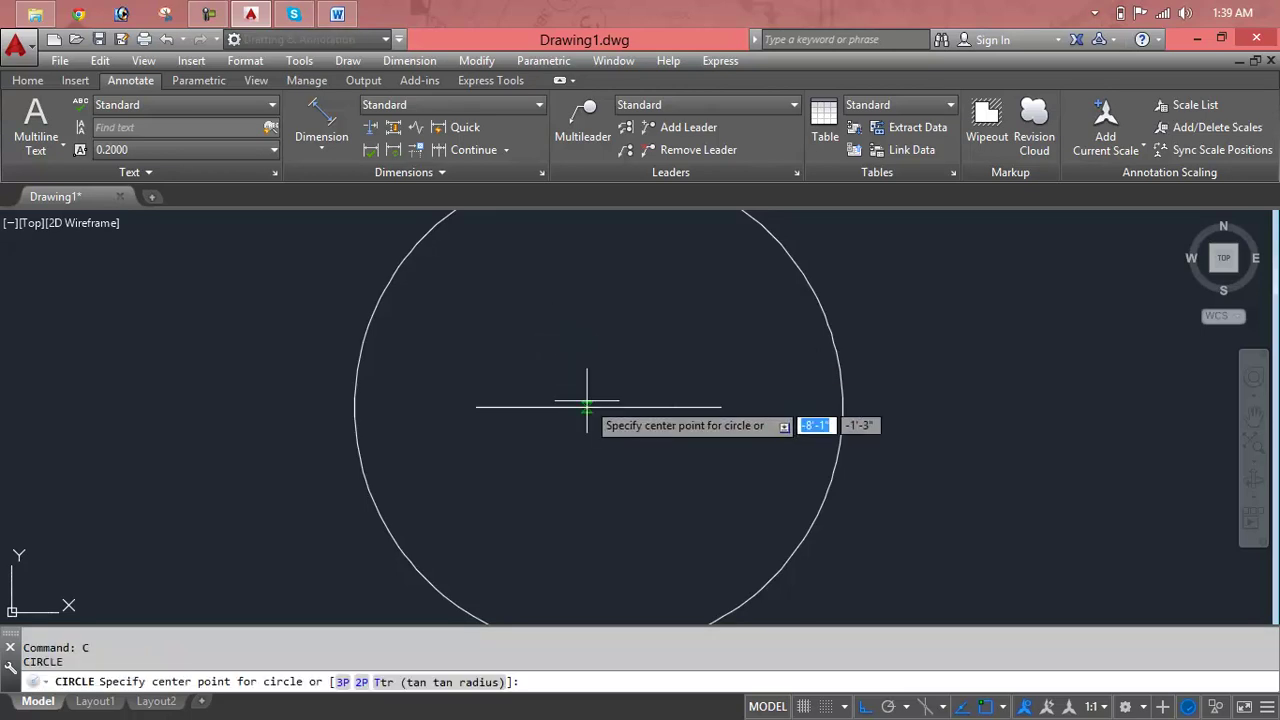
pyautogui.click(598, 406)
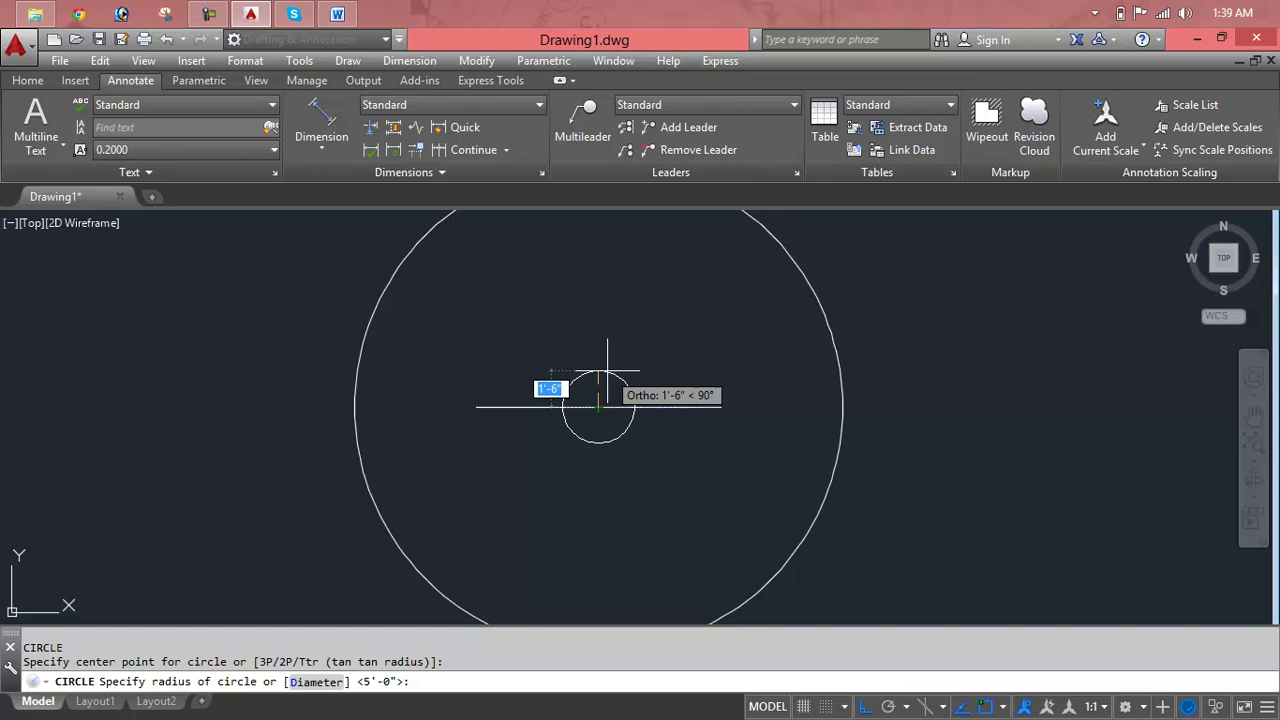
pyautogui.write('d')
pyautogui.press('Return')
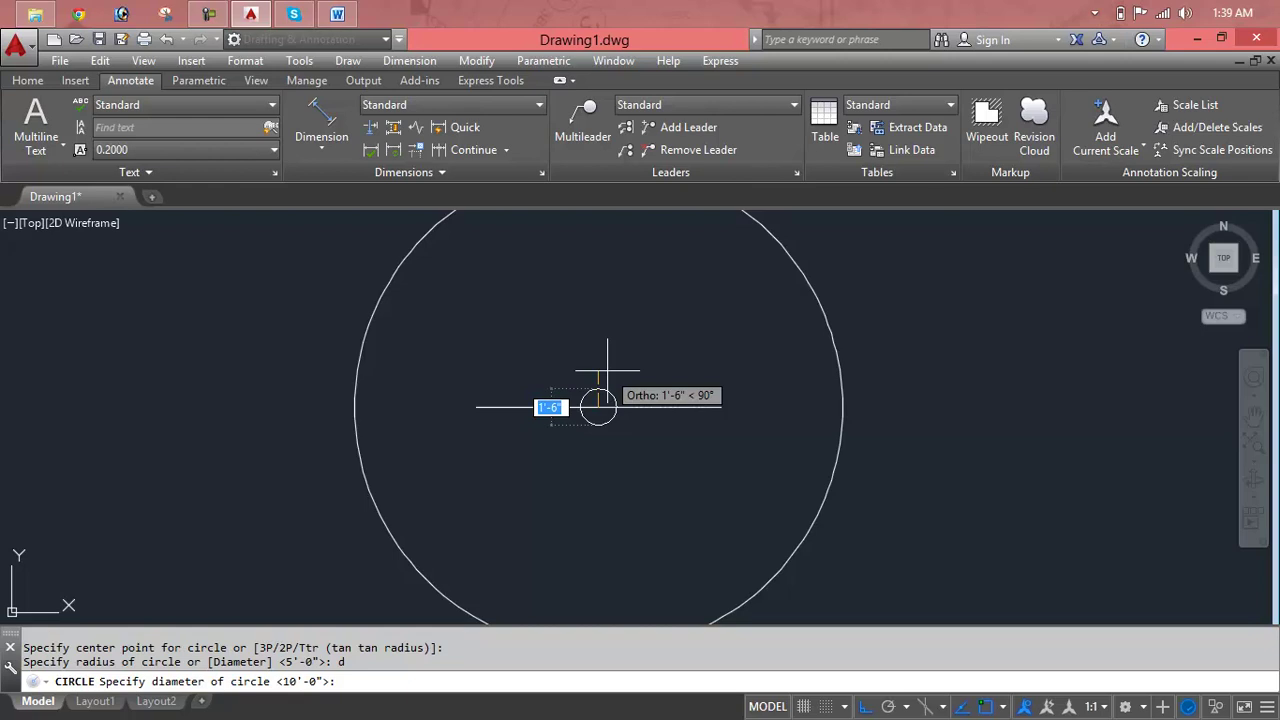
pyautogui.write("10'")
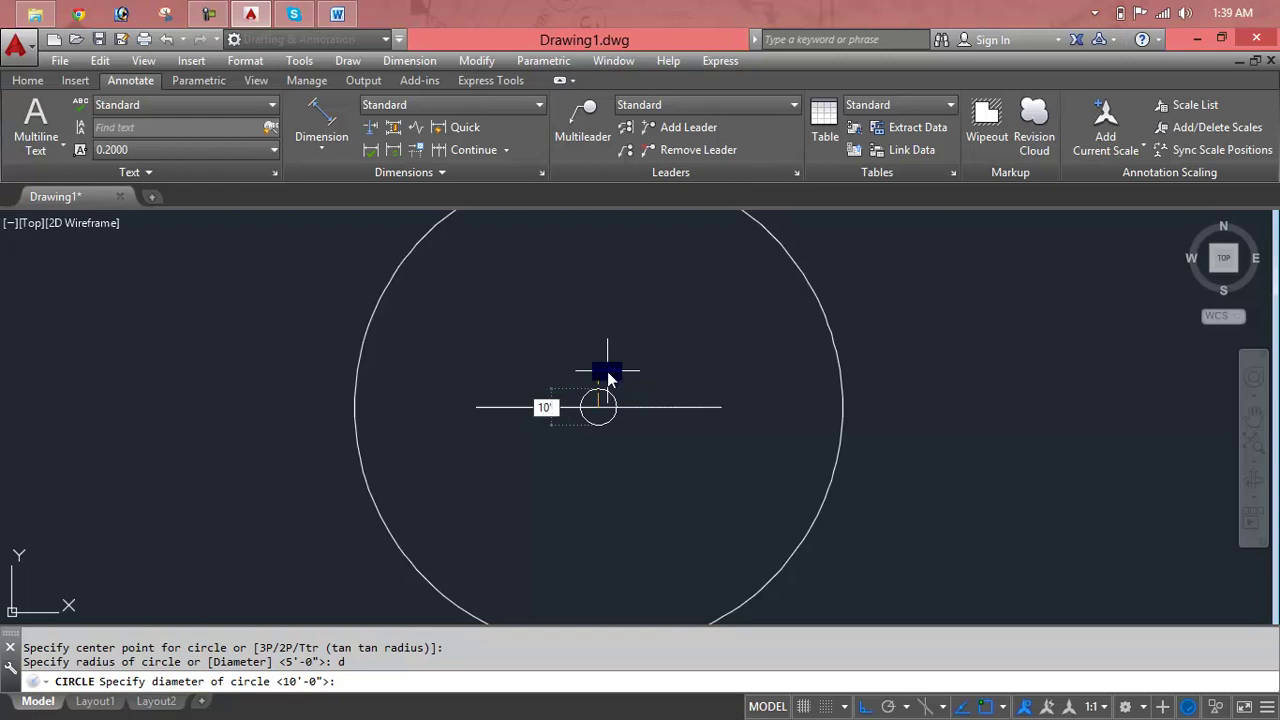
pyautogui.press('Return')
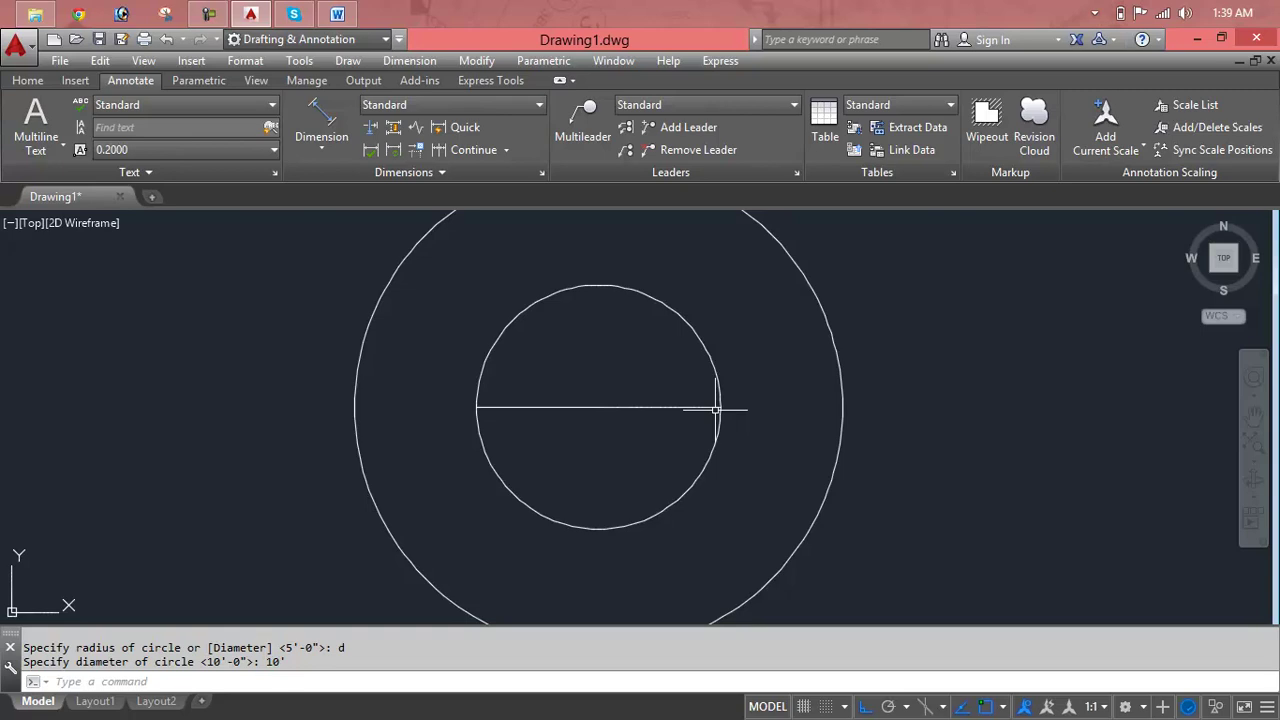
pyautogui.scroll(-3, 808, 395)
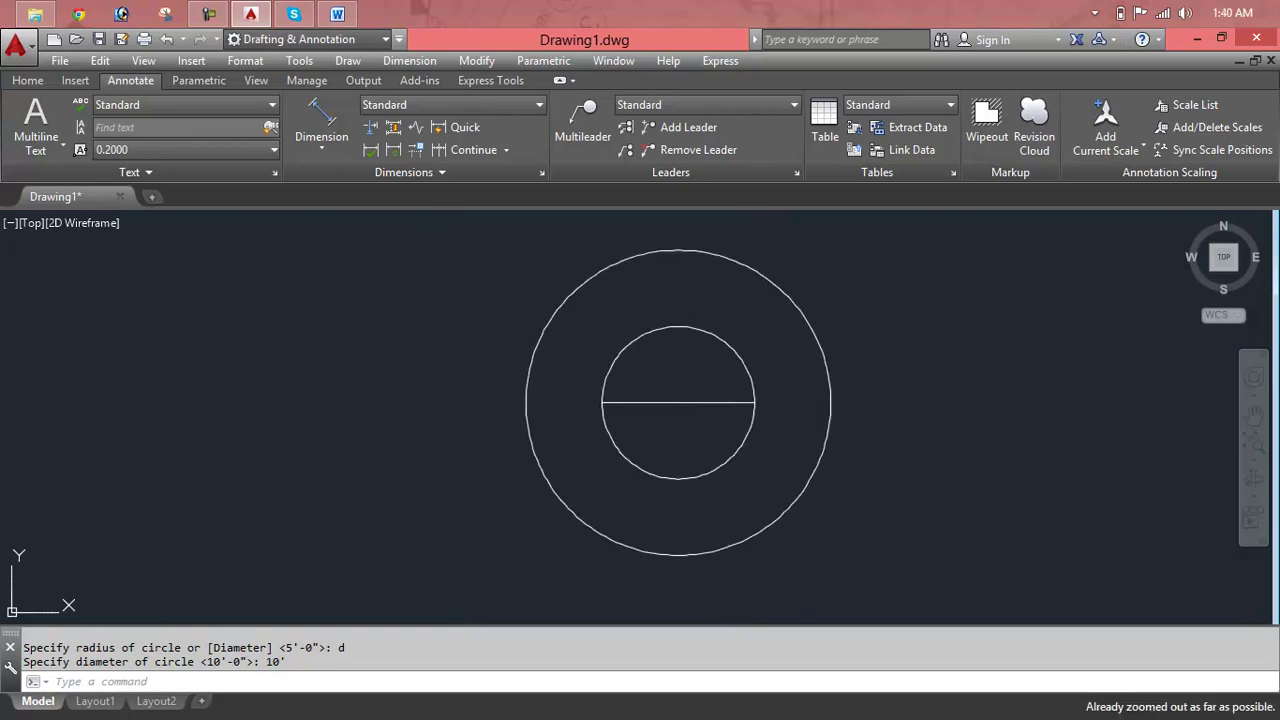
# Erase the circles and line, then draw a new circle entering 10 and accepting the default
pyautogui.click(881, 341)
pyautogui.click(681, 432)
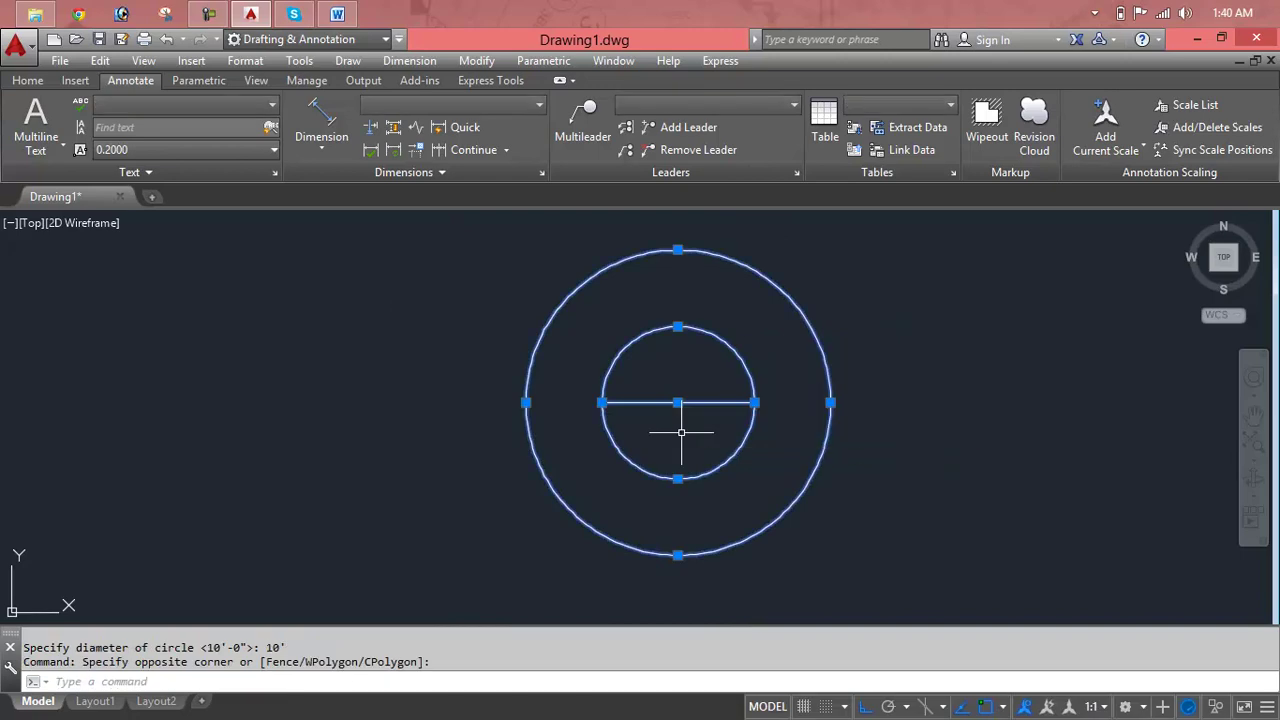
pyautogui.press('Delete')
pyautogui.write('c')
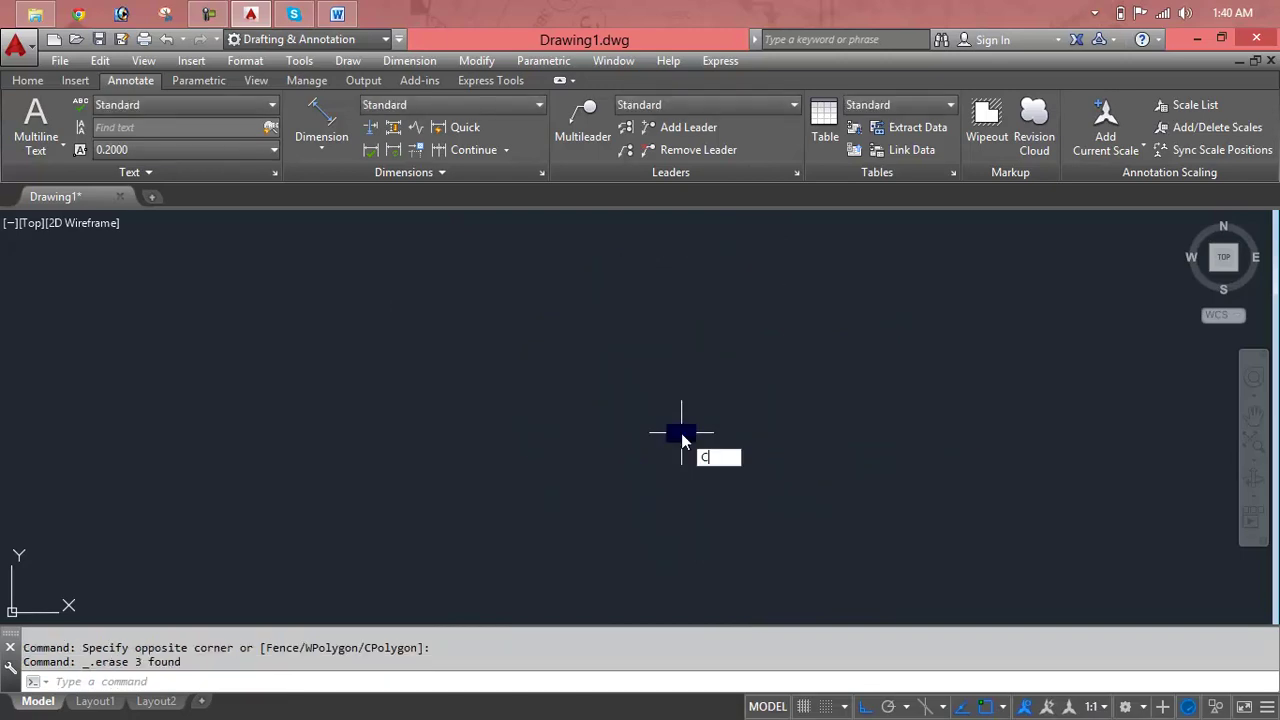
pyautogui.press('Return')
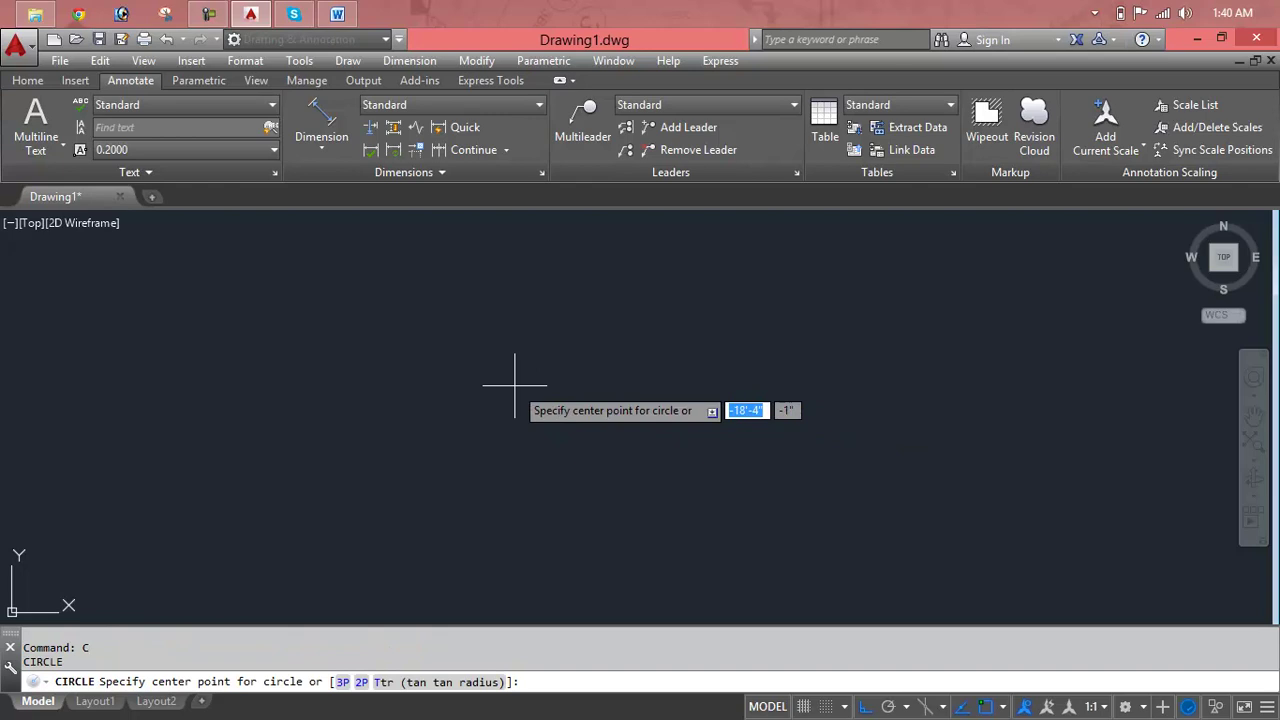
pyautogui.write('10')
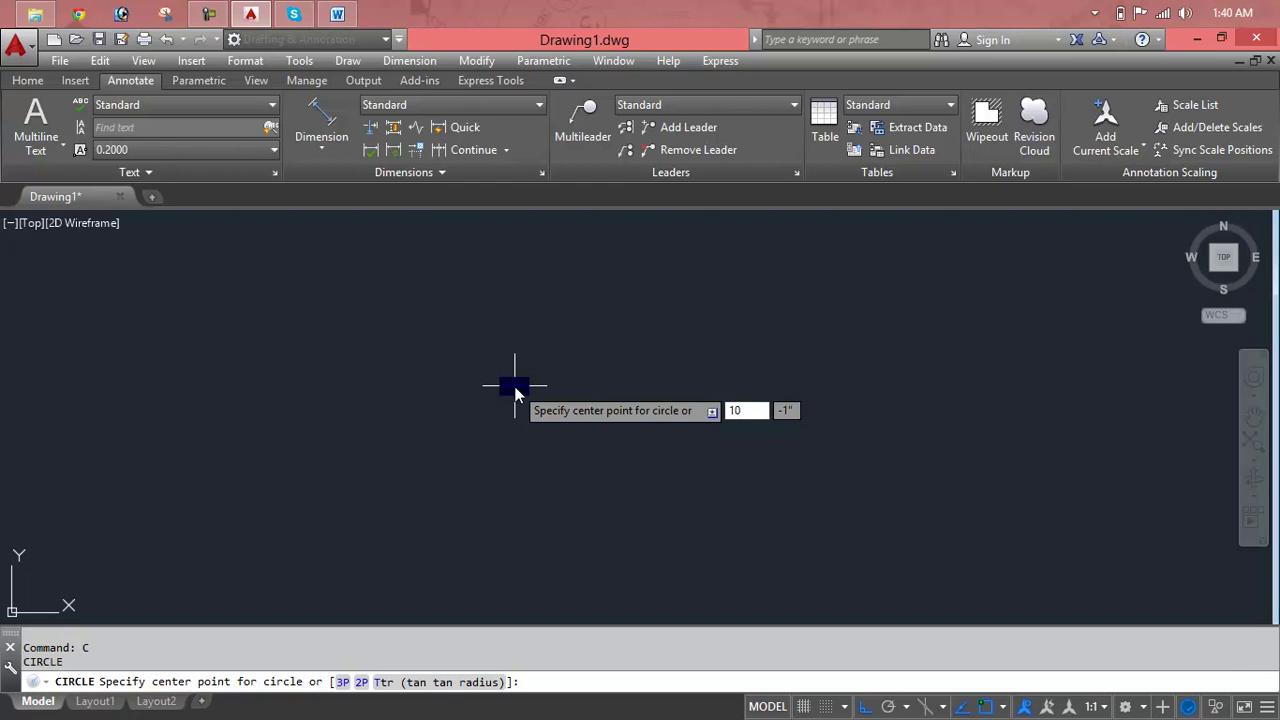
pyautogui.press('Return')
pyautogui.press('Return')
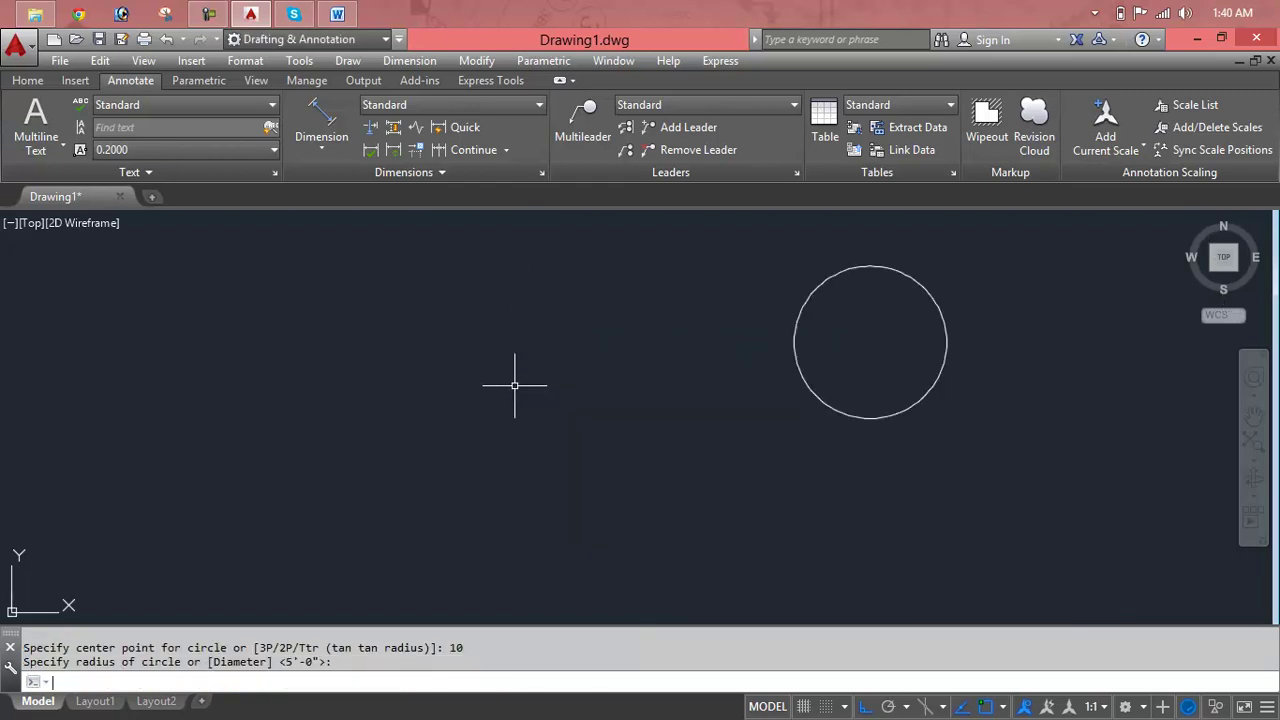
pyautogui.moveTo(954, 345); pyautogui.dragTo(705, 408, button='middle')
pyautogui.press('Escape')
pyautogui.press('Escape')
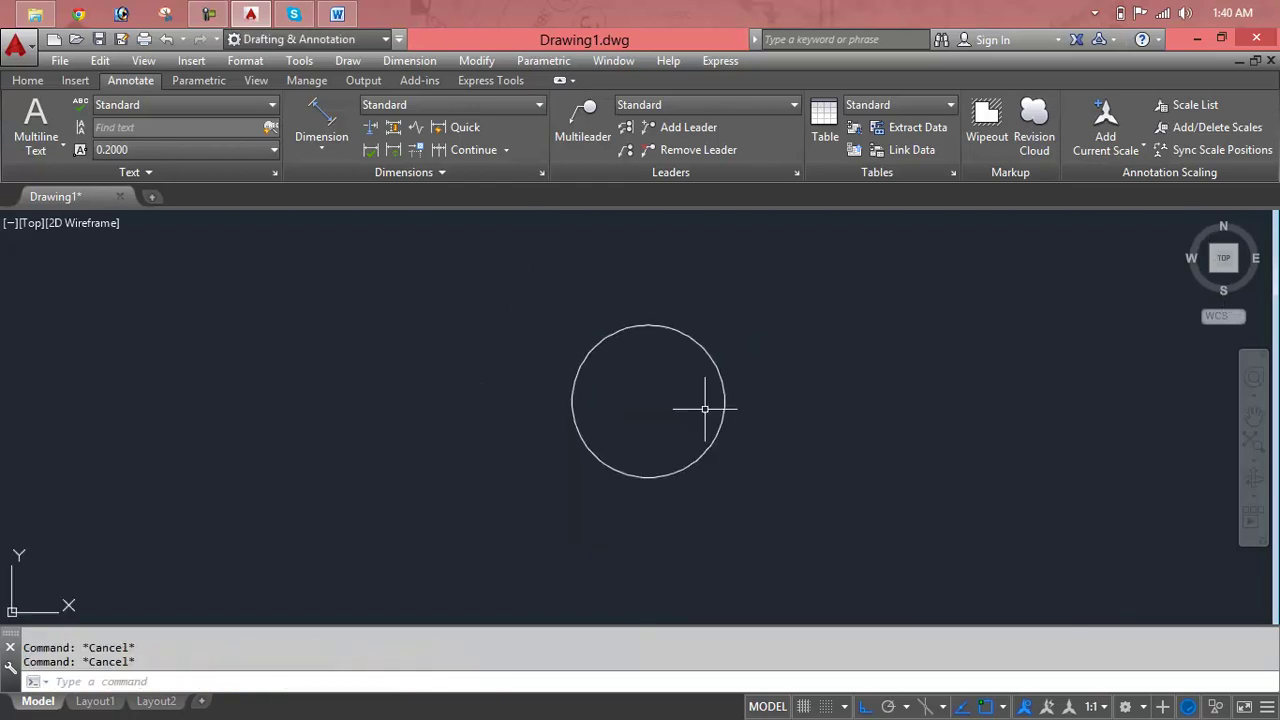
# Draw a horizontal line across the circle from its left quadrant to its right quadrant
pyautogui.write('L')
pyautogui.press('Return')
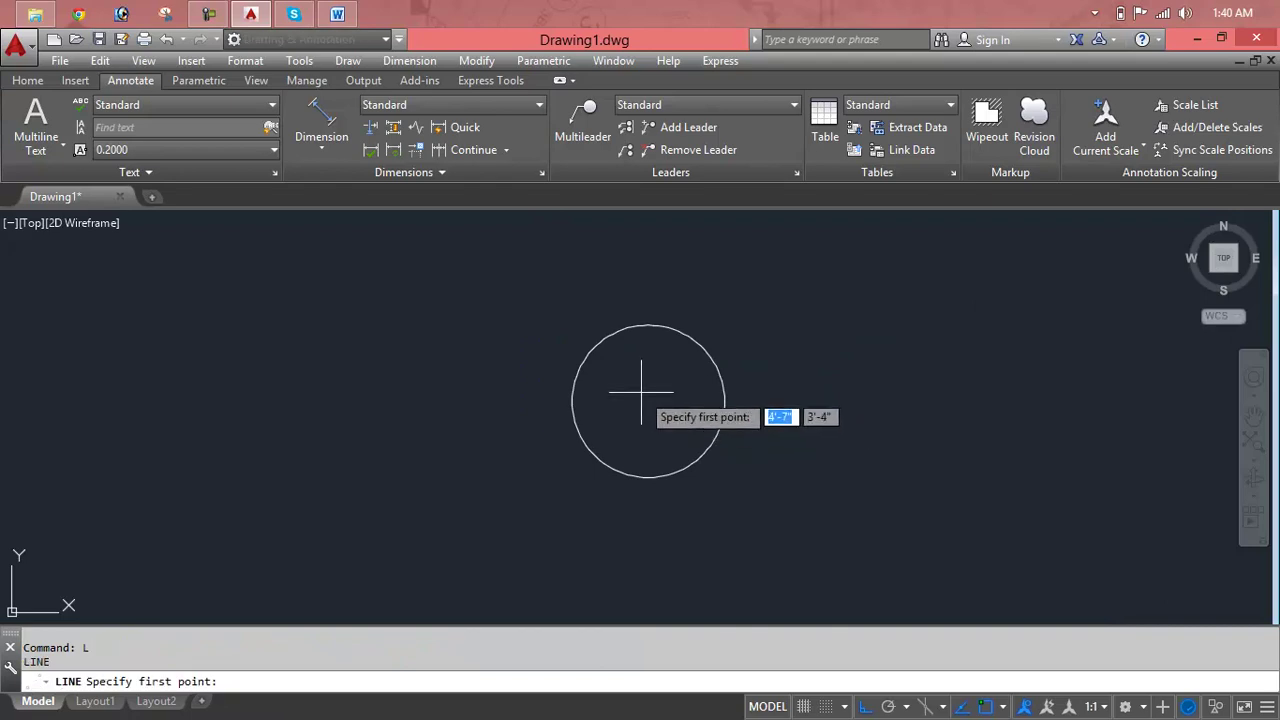
pyautogui.click(573, 401)
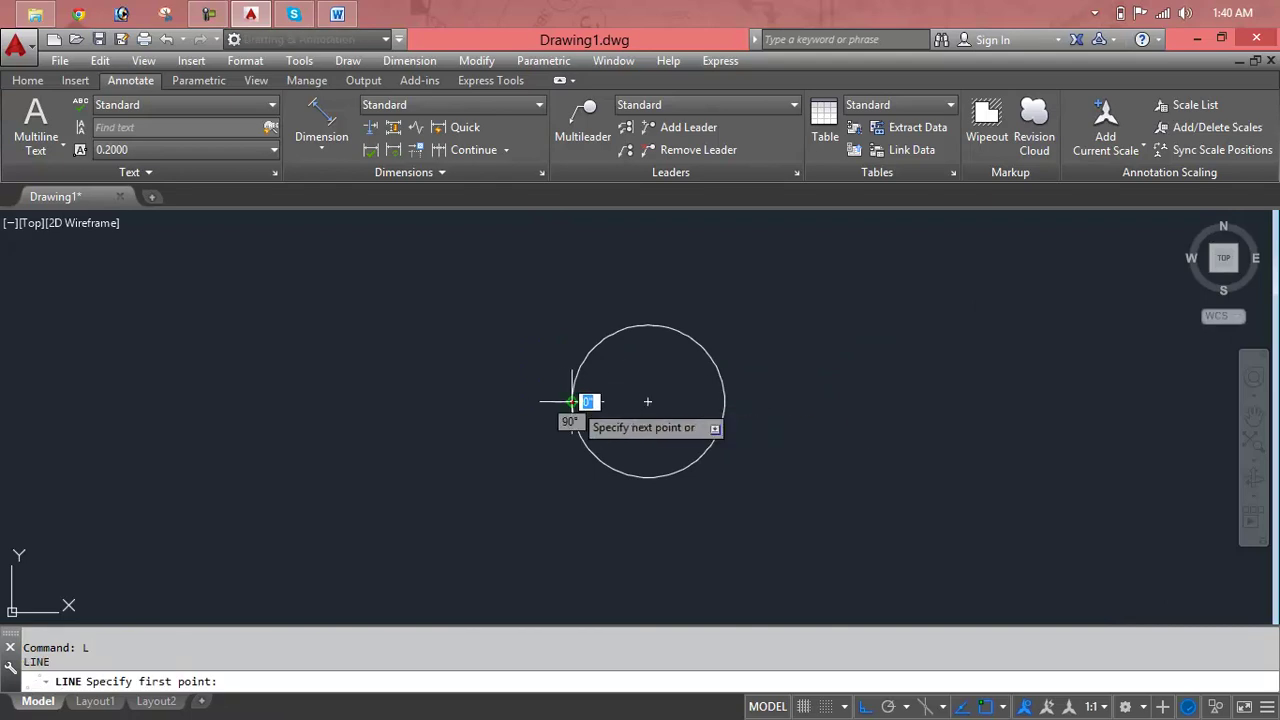
pyautogui.click(724, 401)
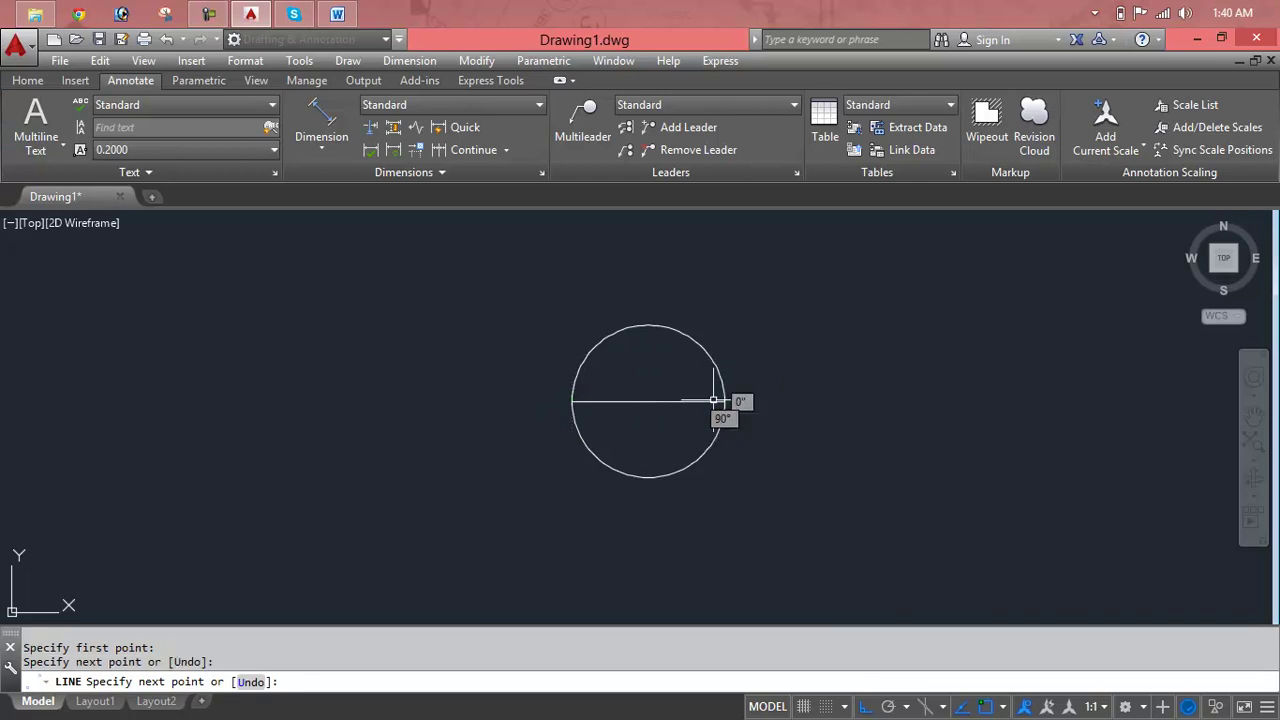
pyautogui.press('Escape')
pyautogui.moveTo(647, 387)
pyautogui.mouseDown(button='middle')
pyautogui.moveTo(632, 422)
pyautogui.moveTo(693, 332)
pyautogui.mouseUp(button='middle')
pyautogui.scroll(2, 632, 422)
pyautogui.scroll(2, 632, 422)
pyautogui.scroll(2, 632, 422)
pyautogui.press('Escape')
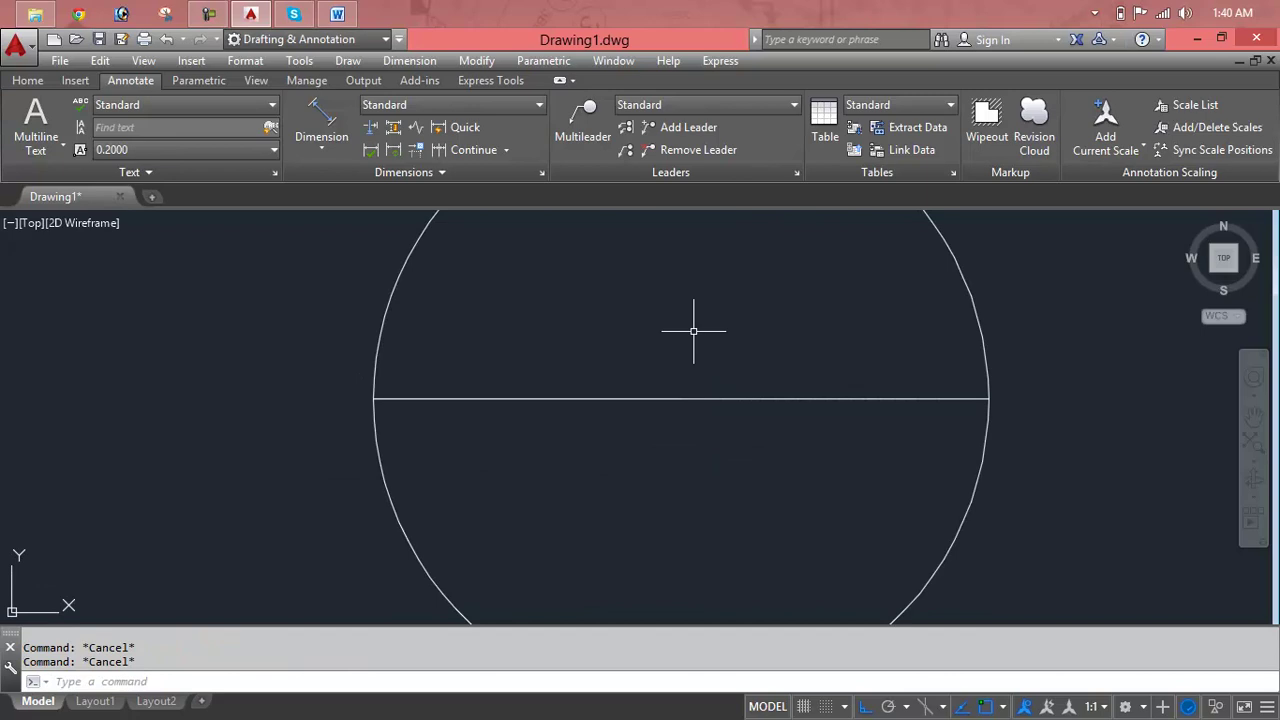
pyautogui.scroll(-5, 693, 332)
pyautogui.moveTo(693, 332); pyautogui.dragTo(657, 381, button='middle')
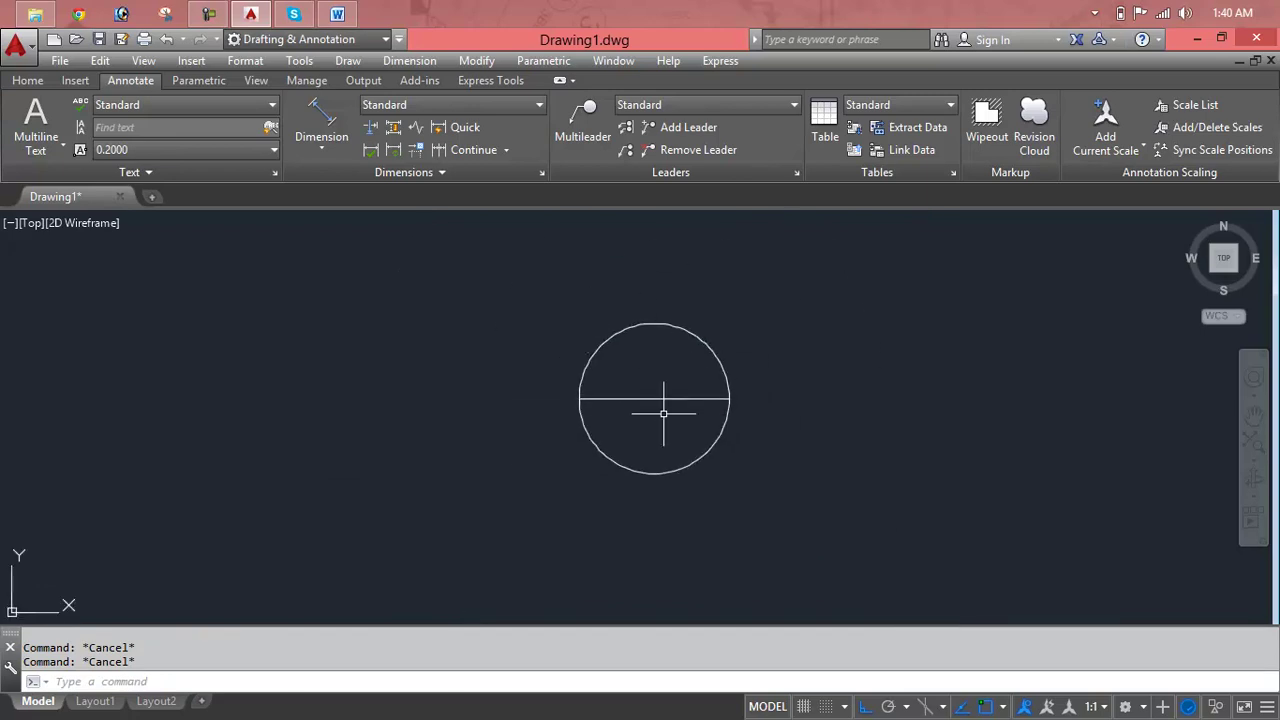
pyautogui.click(680, 340)
pyautogui.click(793, 347)
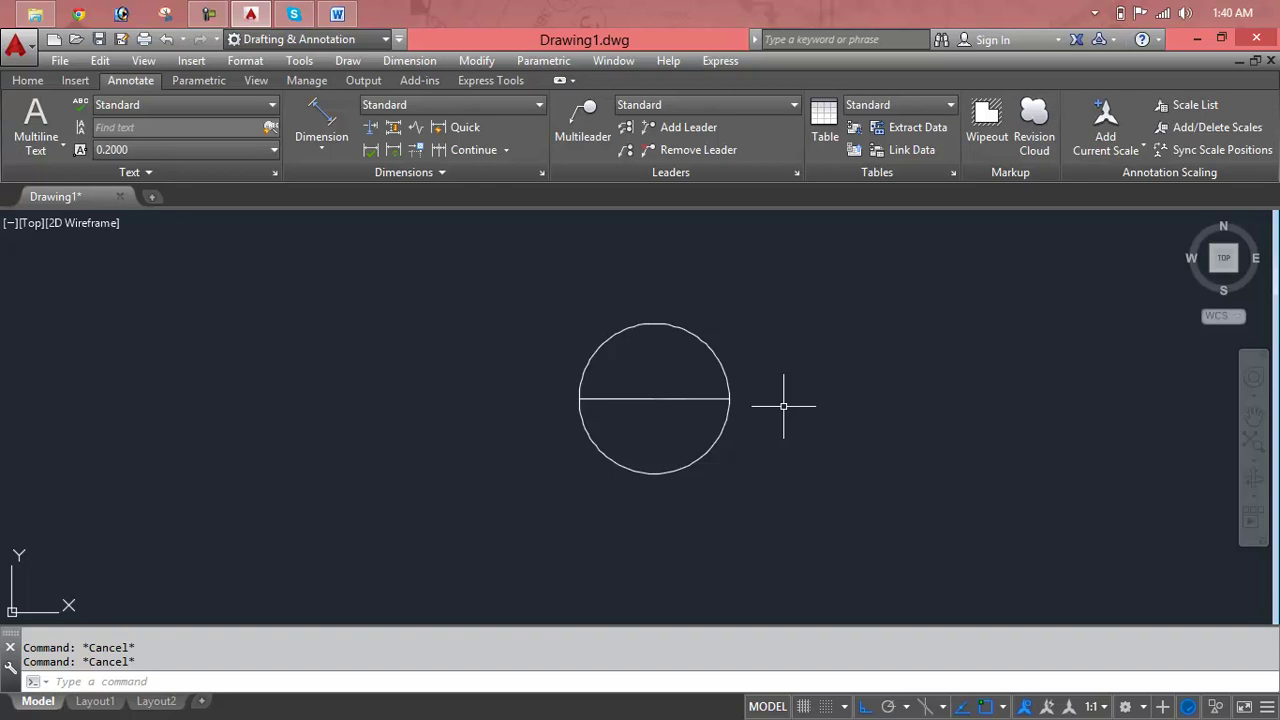
pyautogui.click(340, 158)
# Trim off the circle's lower half with TR, leaving a semicircle on the diameter line
pyautogui.click(915, 418)
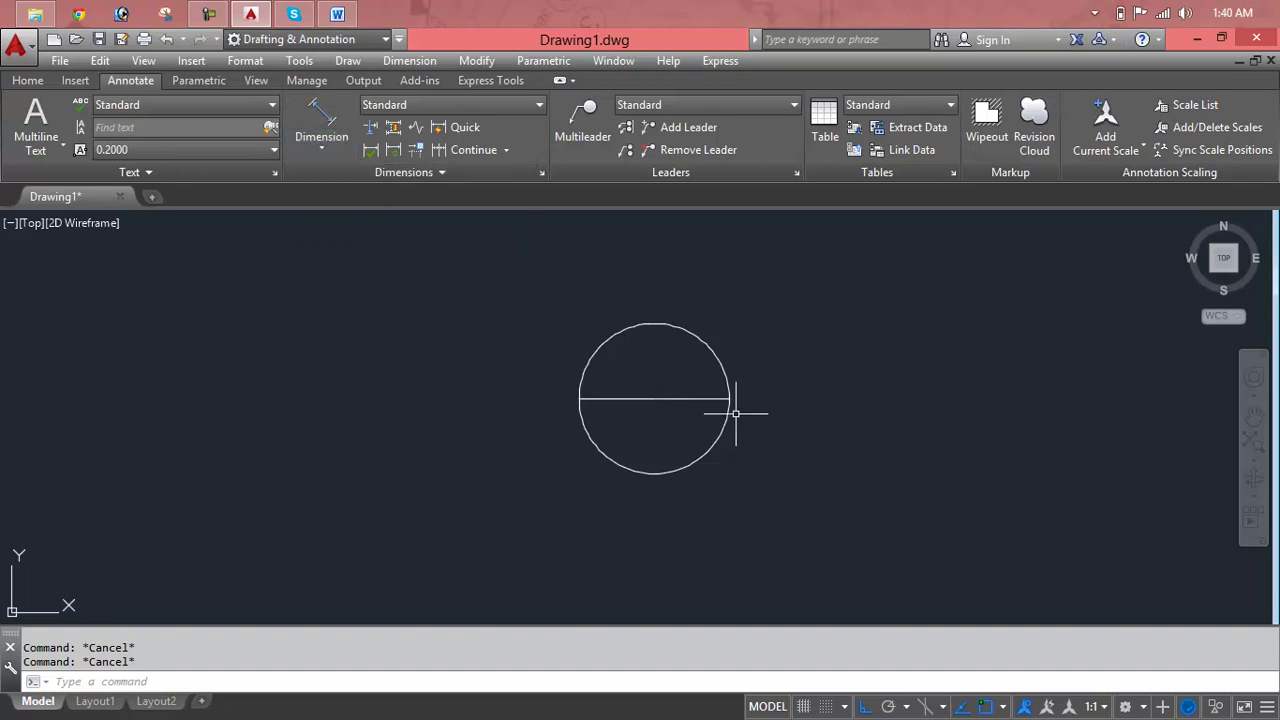
pyautogui.write('tr')
pyautogui.press('Return')
pyautogui.press('Return')
pyautogui.click(808, 431)
pyautogui.click(693, 439)
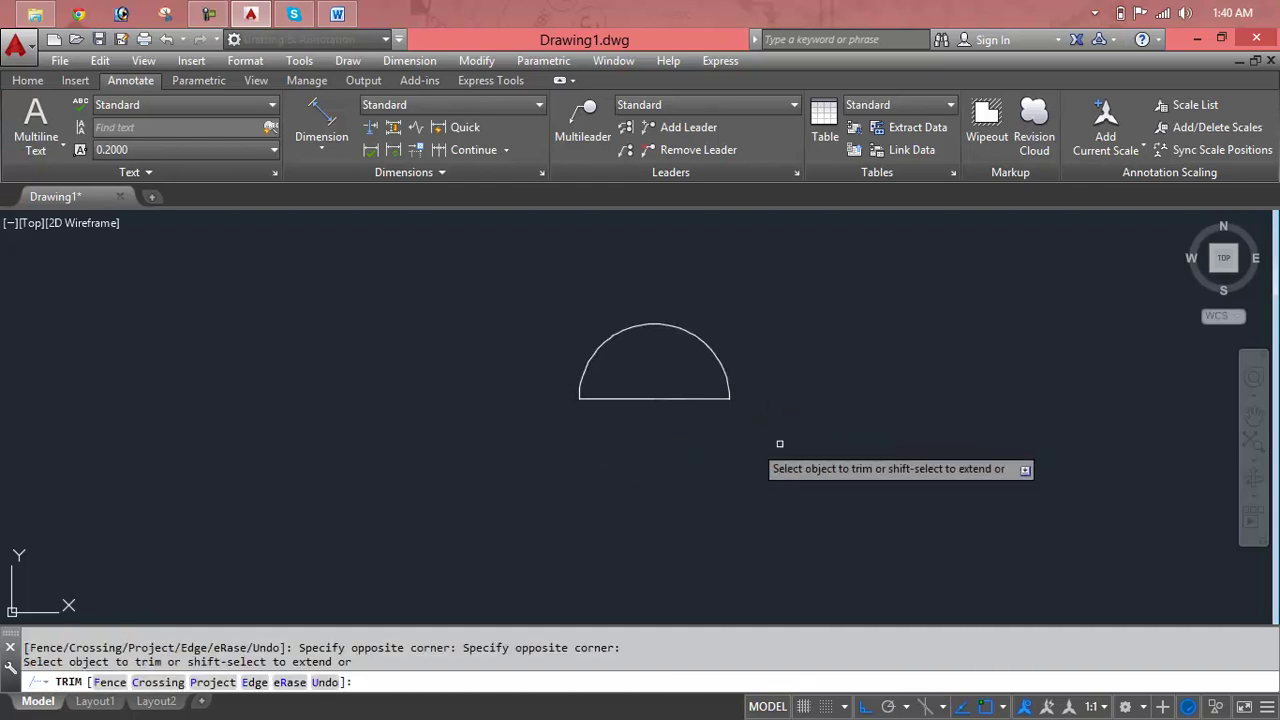
pyautogui.press('Escape')
pyautogui.press('Escape')
pyautogui.press('Escape')
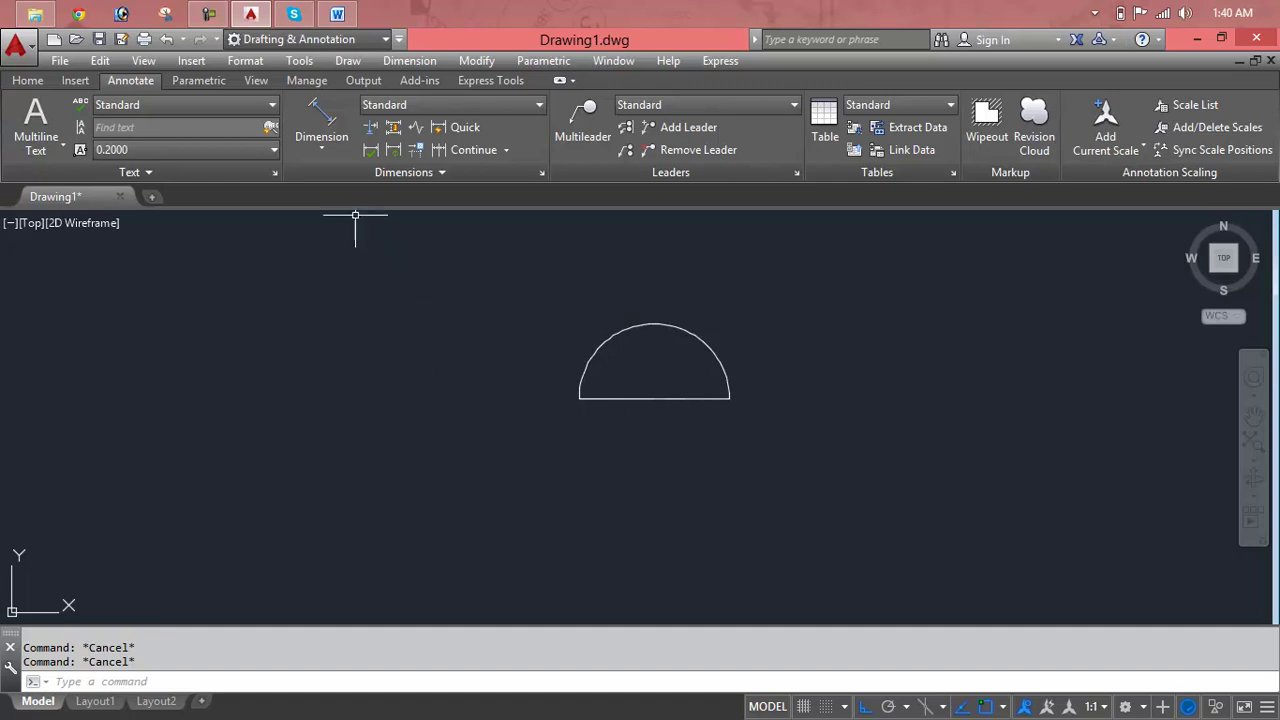
pyautogui.click(328, 156)
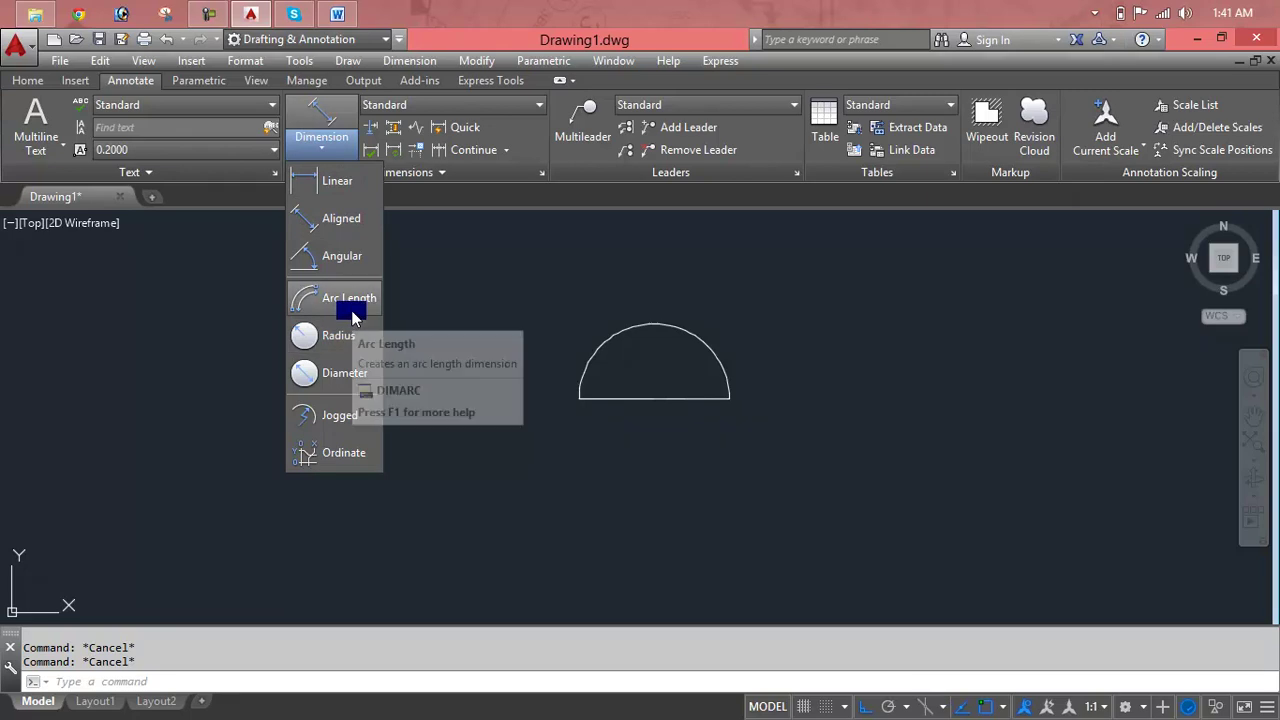
# Add a Ø10' diameter dimension to the semicircle's arc
pyautogui.click(360, 374)
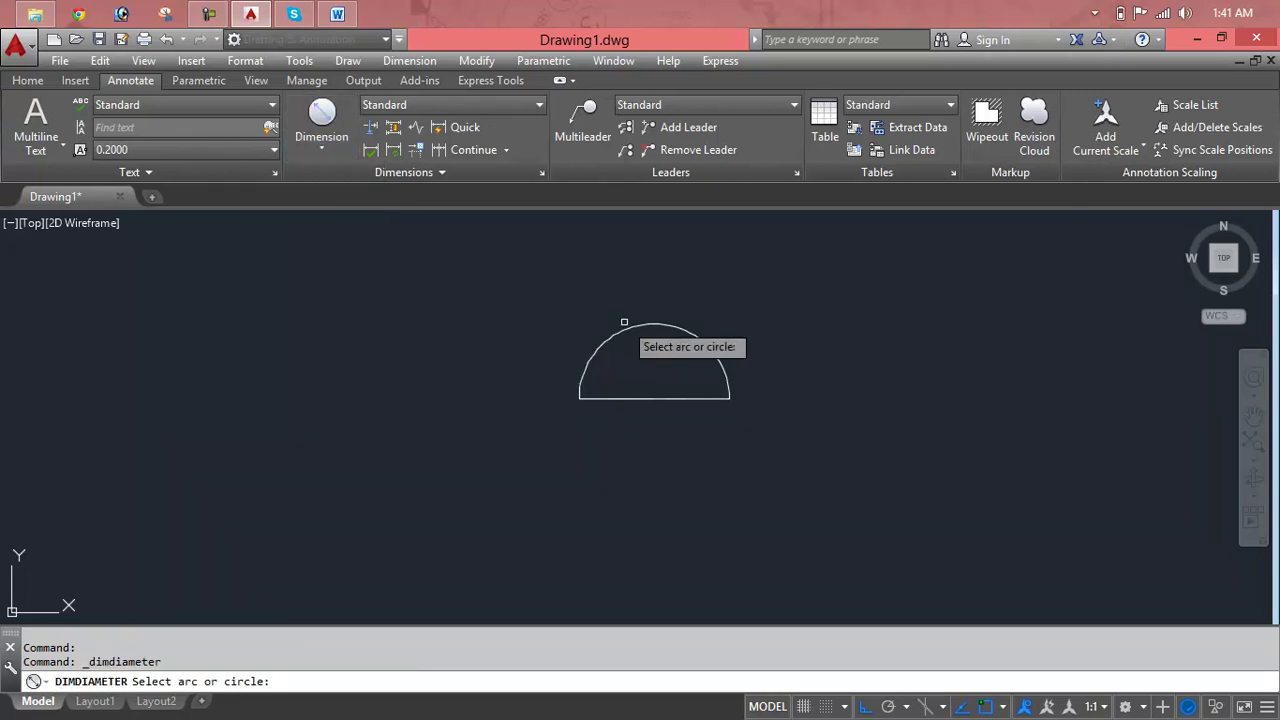
pyautogui.press('Escape')
pyautogui.press('Escape')
pyautogui.press('Escape')
pyautogui.click(323, 150)
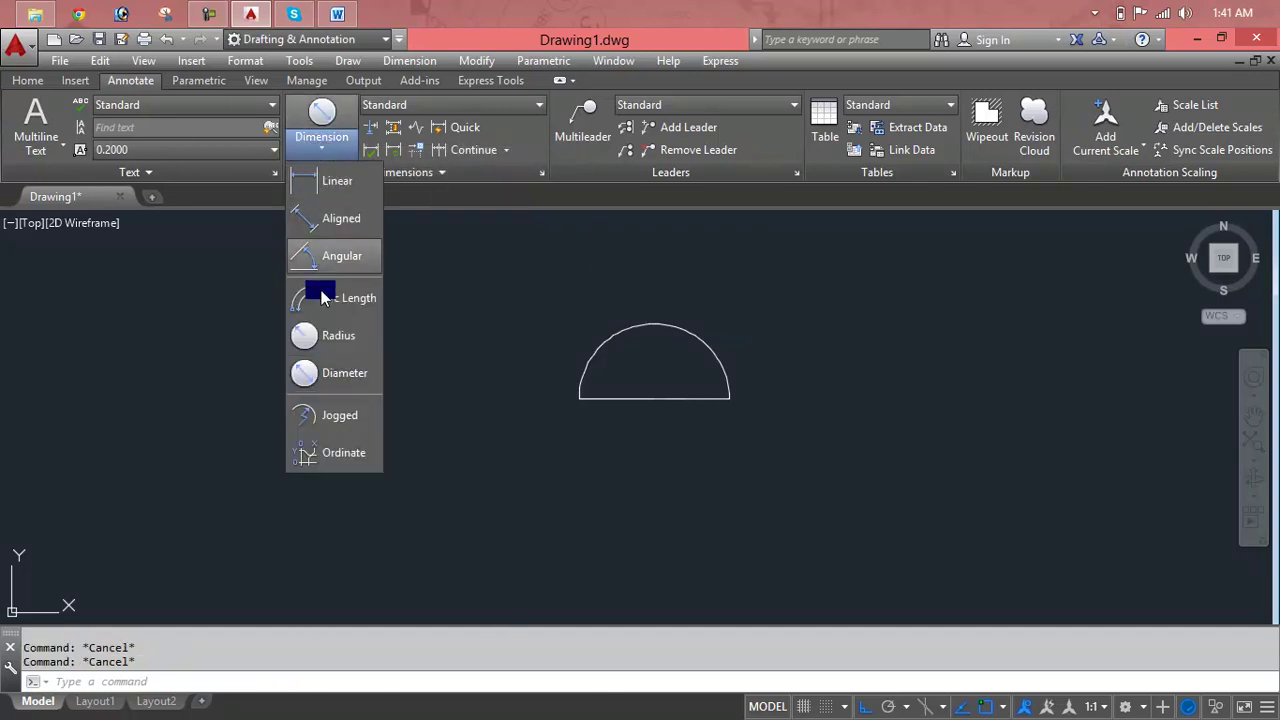
pyautogui.click(335, 371)
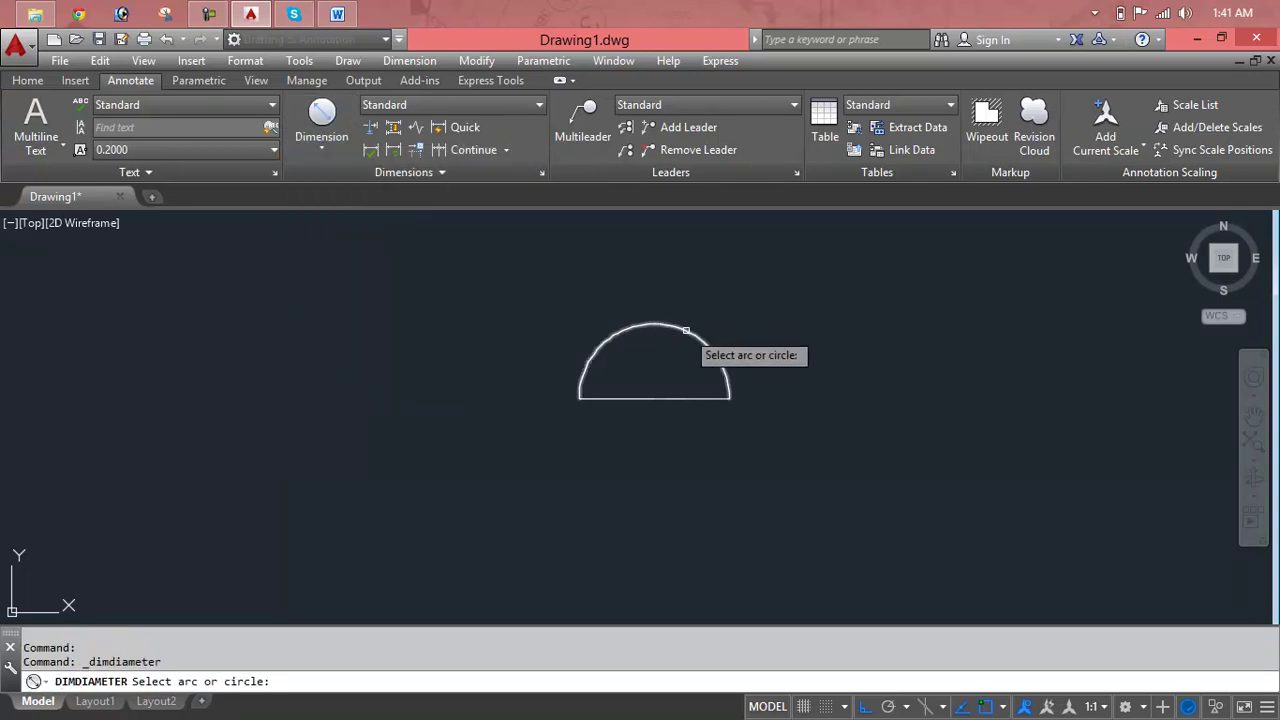
pyautogui.click(697, 332)
pyautogui.scroll(5, 718, 301)
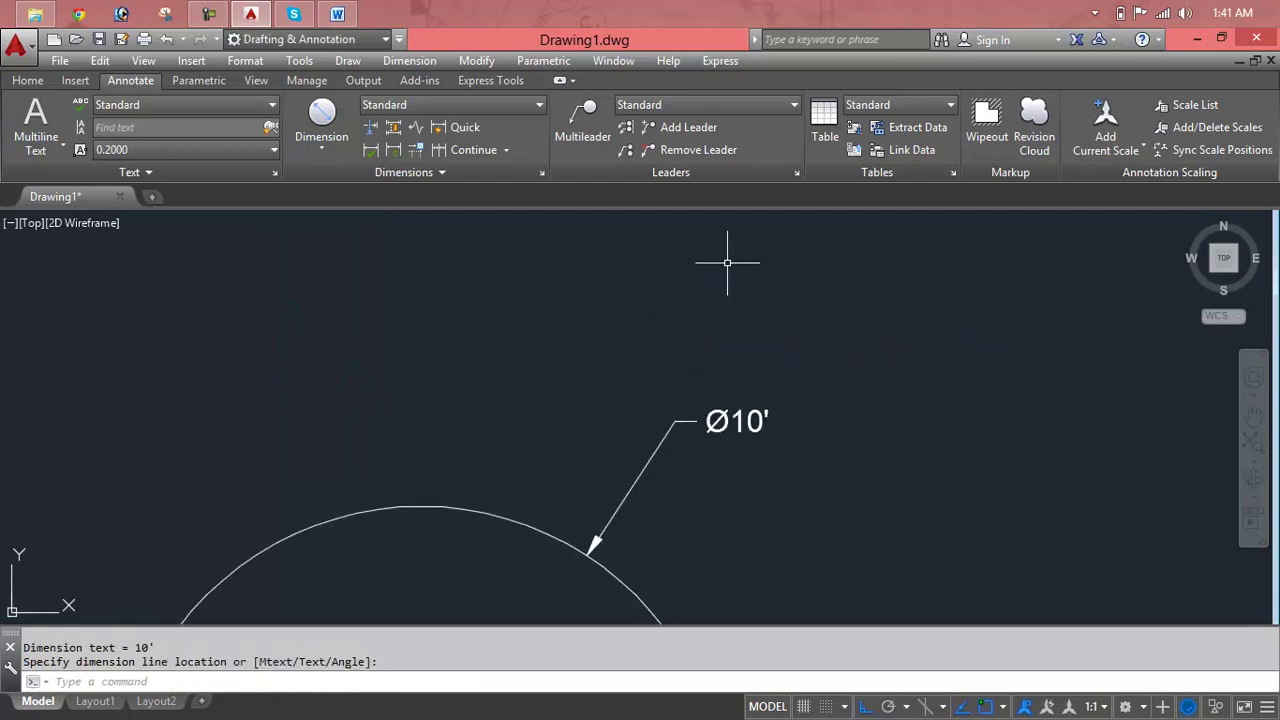
pyautogui.scroll(2, 728, 270)
pyautogui.scroll(-4, 718, 318)
pyautogui.scroll(-2, 720, 314)
# Add an R5' radius dimension to the arc, placed above left of it
pyautogui.click(326, 152)
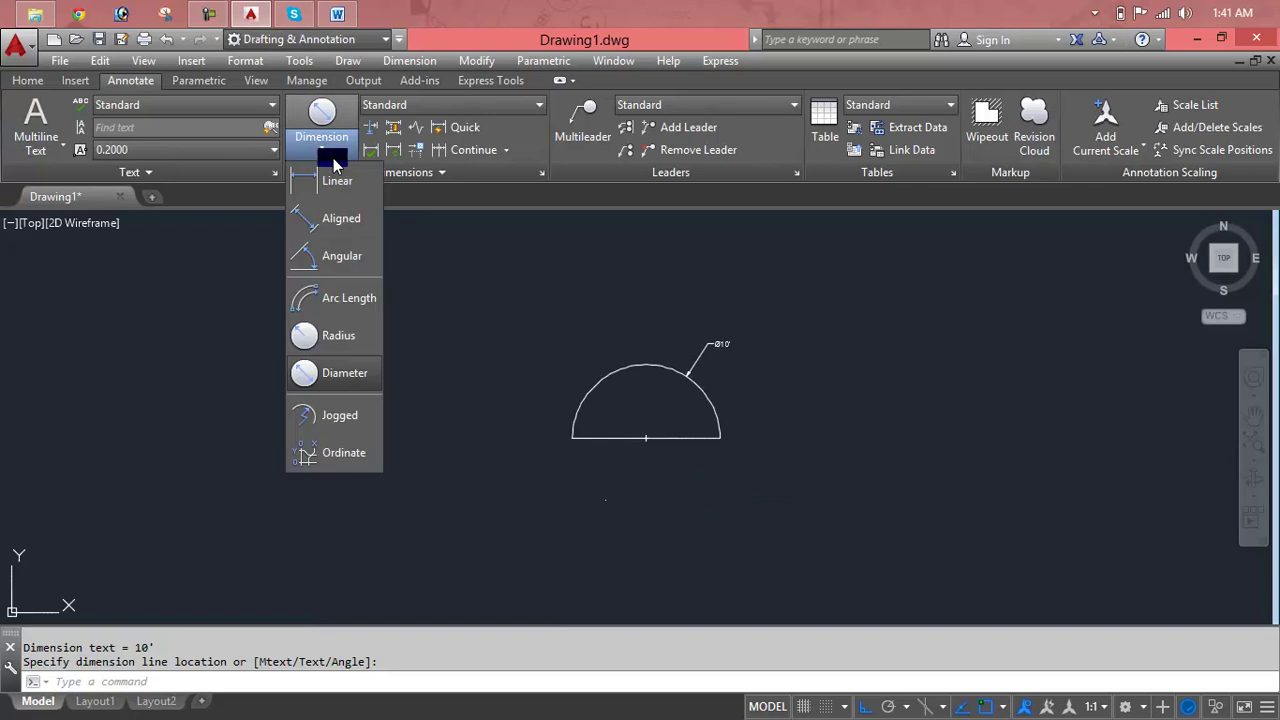
pyautogui.click(338, 336)
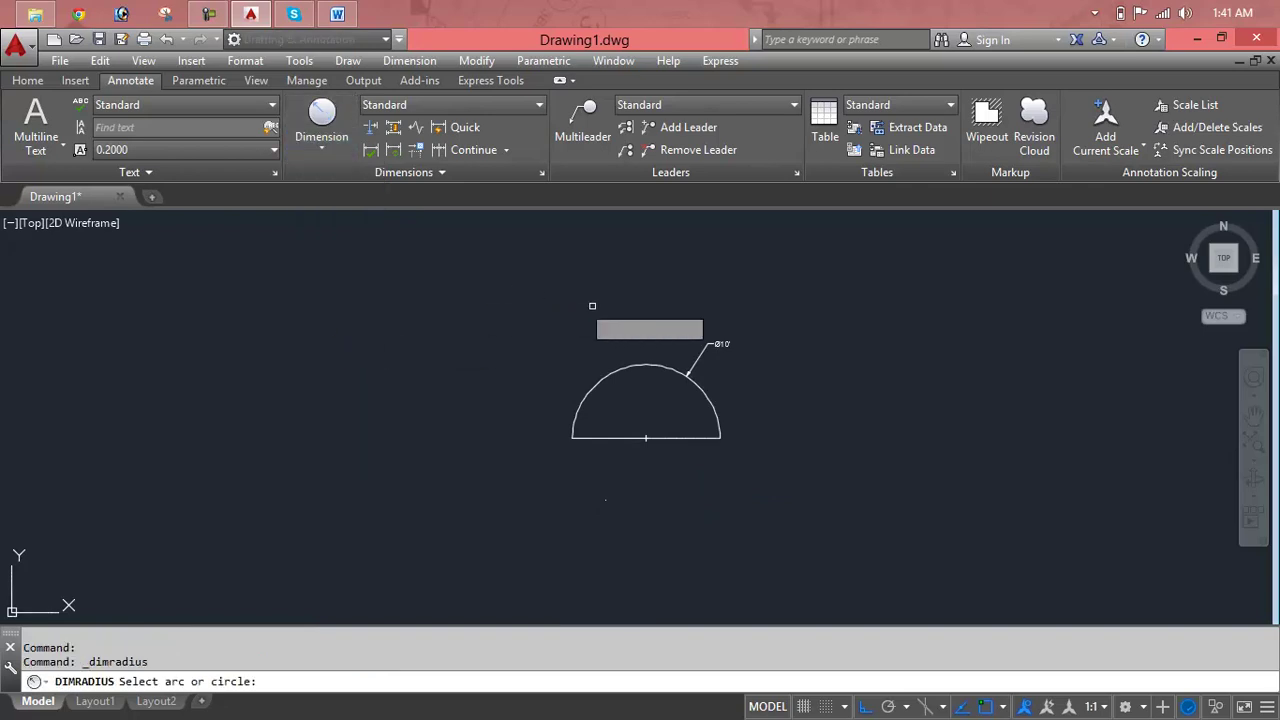
pyautogui.click(605, 376)
pyautogui.click(560, 332)
pyautogui.scroll(5, 530, 334)
pyautogui.scroll(1, 500, 337)
pyautogui.scroll(1, 499, 346)
pyautogui.scroll(-7, 499, 346)
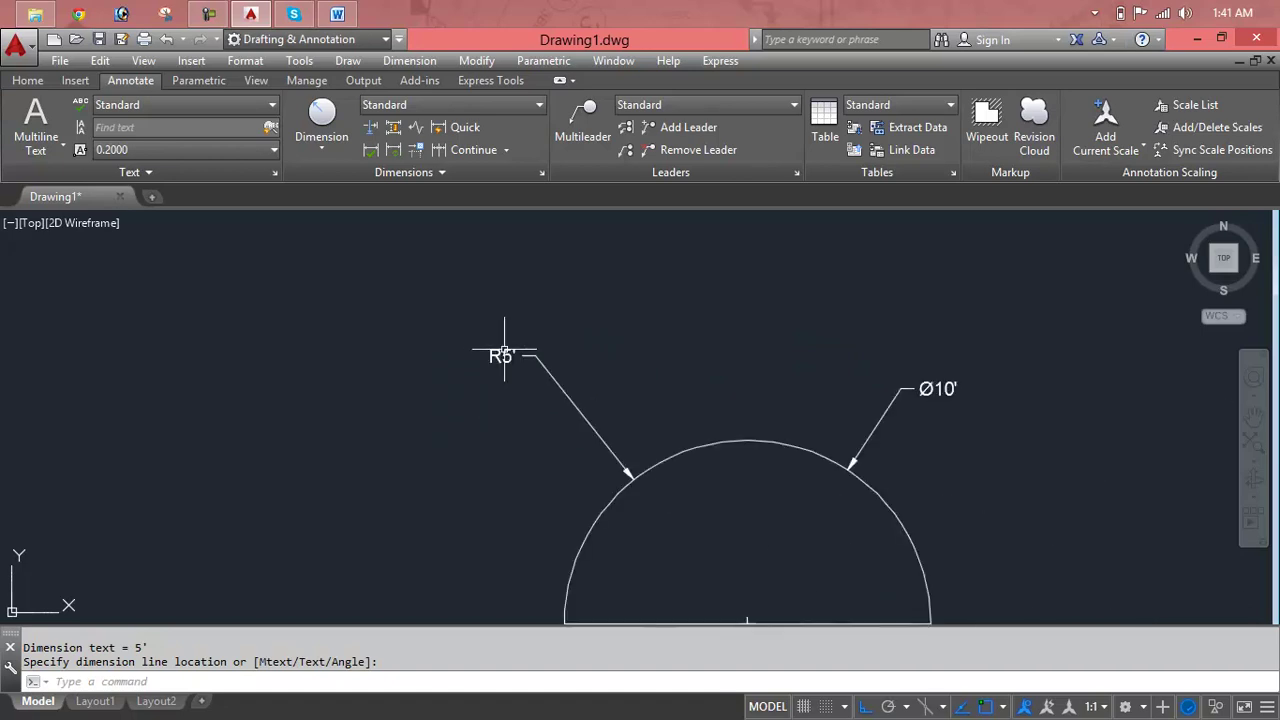
pyautogui.scroll(-2, 776, 537)
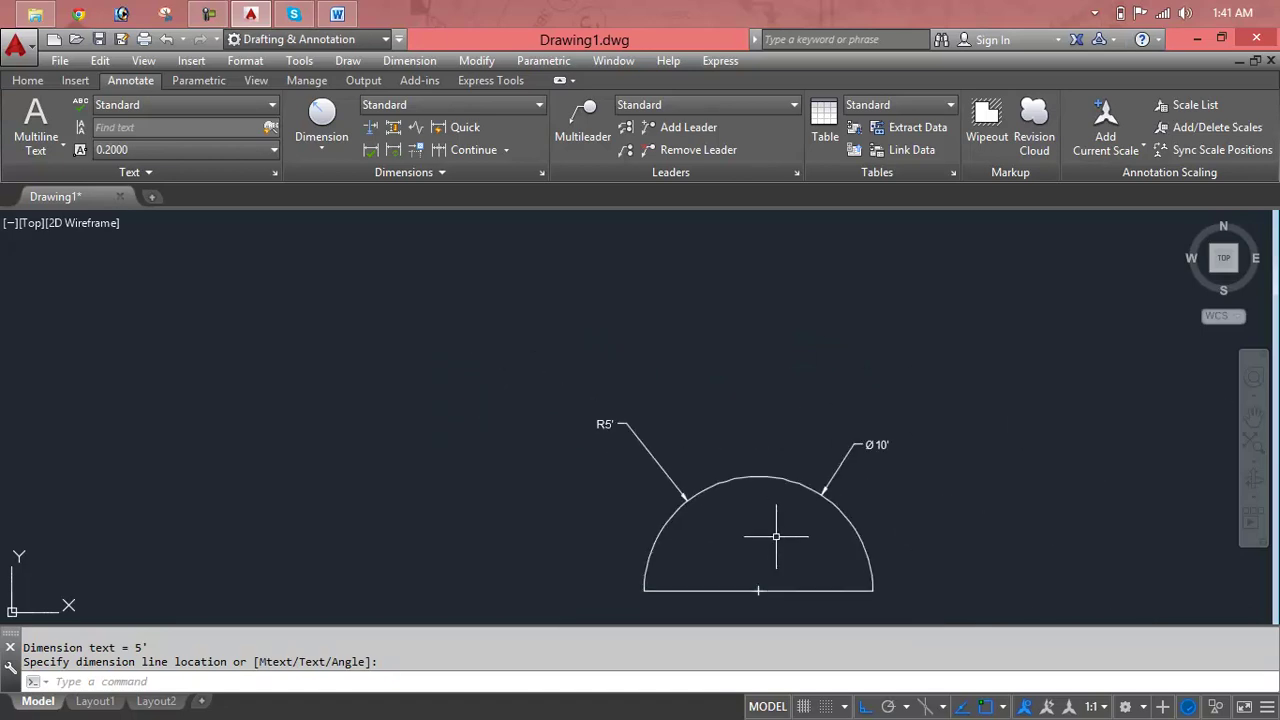
pyautogui.moveTo(771, 525); pyautogui.dragTo(722, 426, button='middle')
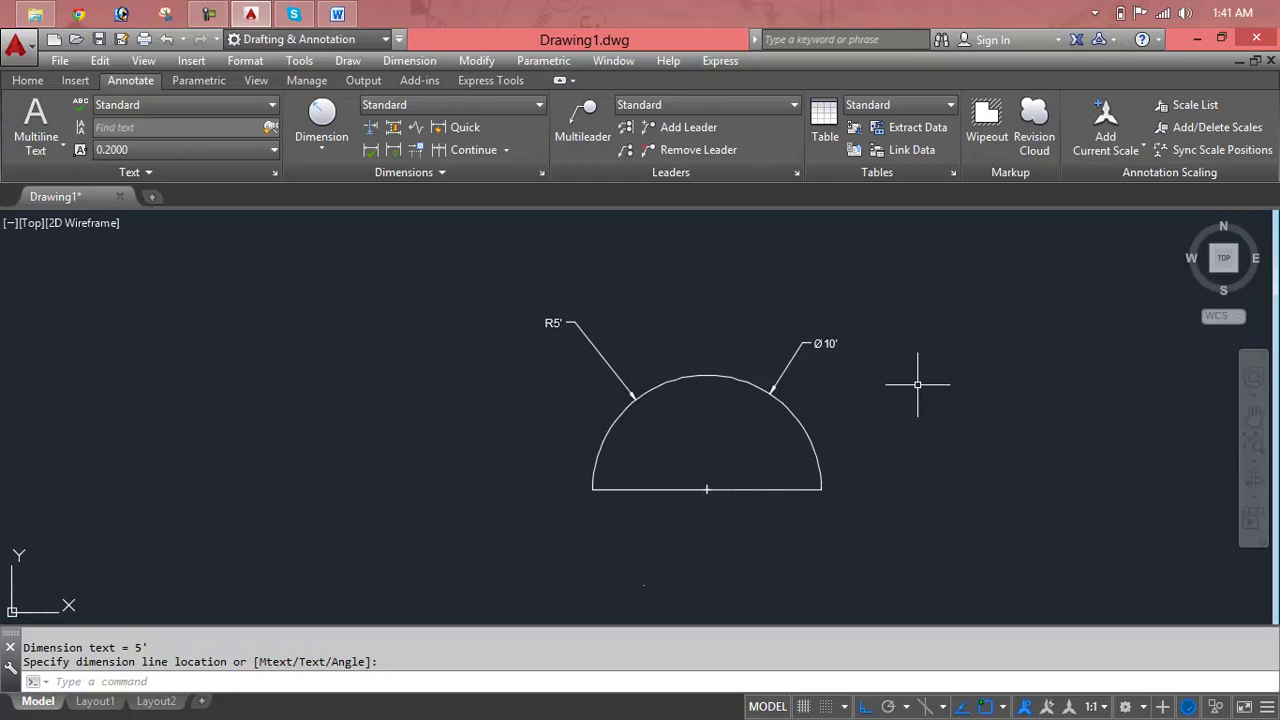
pyautogui.click(968, 290)
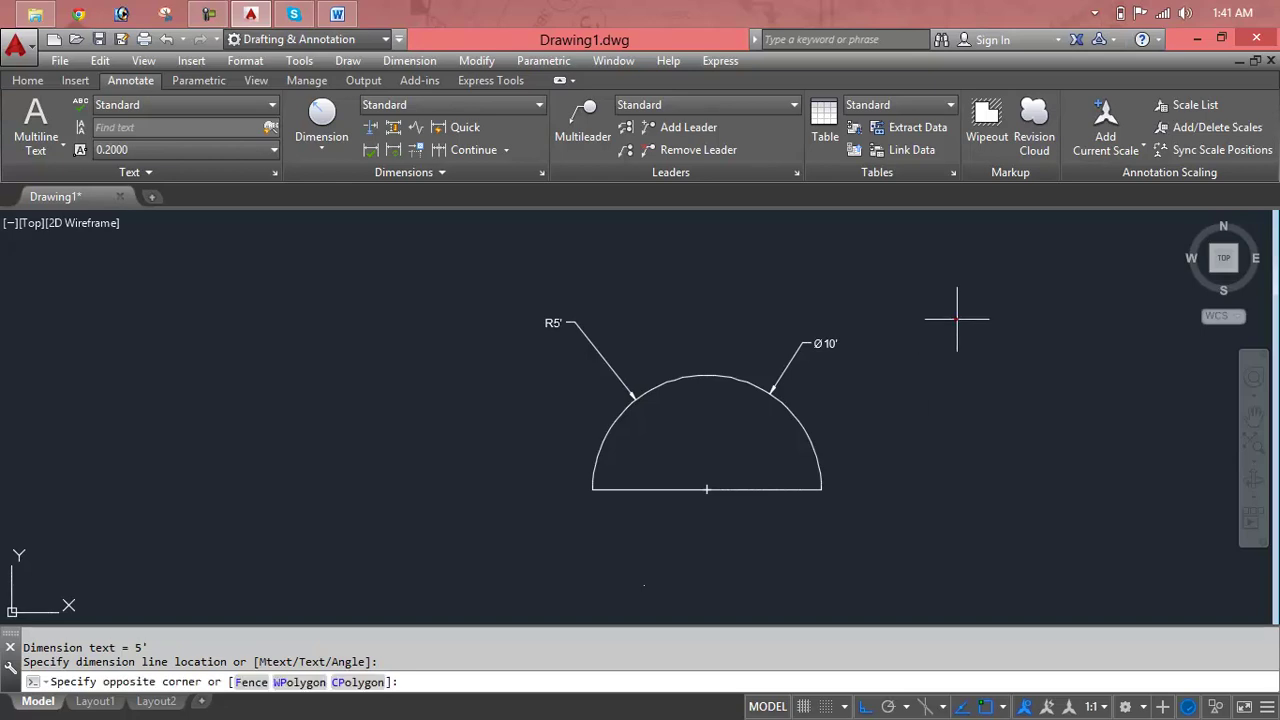
# Erase the dimensioned arc, the leftover leader and the base line
pyautogui.click(641, 462)
pyautogui.press('Delete')
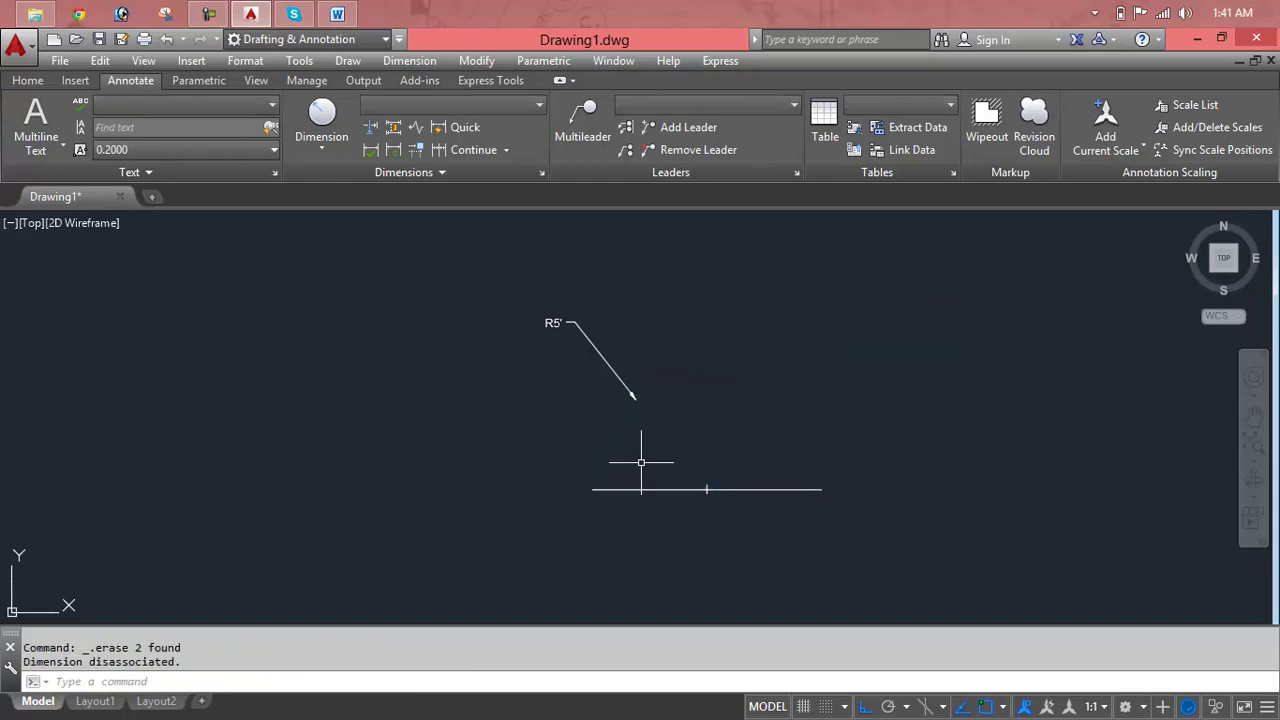
pyautogui.click(653, 269)
pyautogui.click(516, 419)
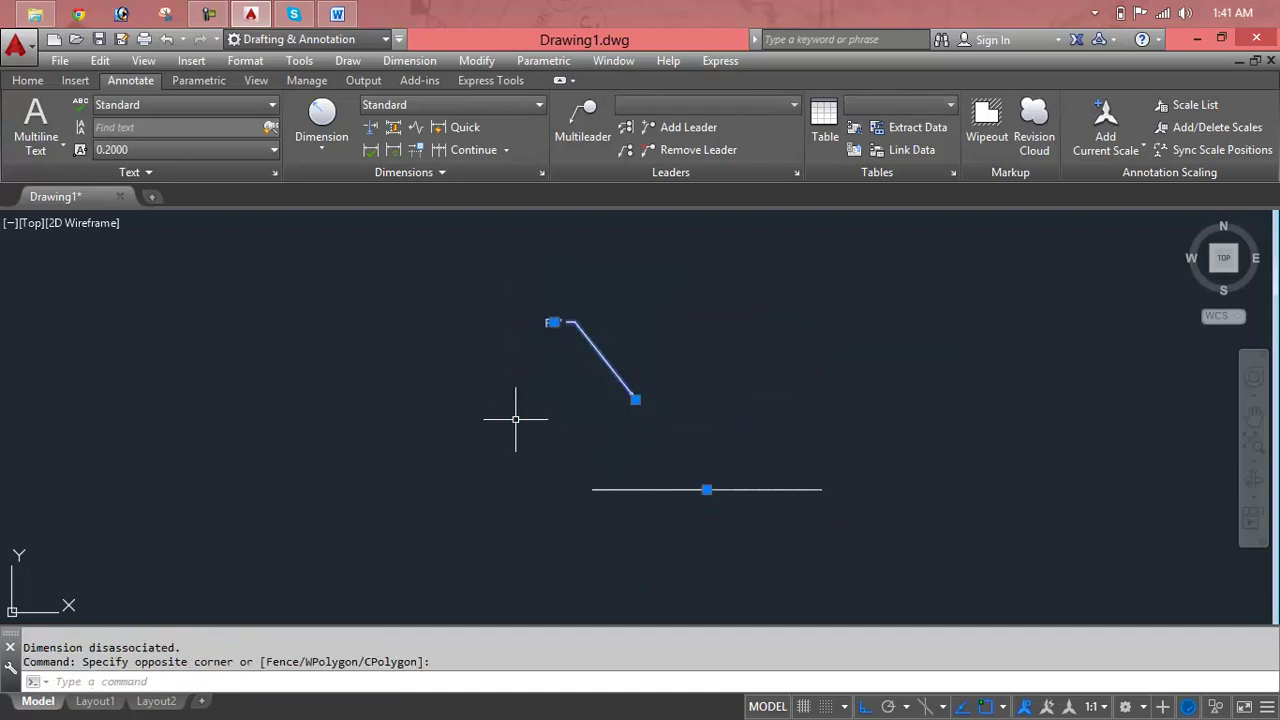
pyautogui.press('Delete')
pyautogui.click(873, 443)
pyautogui.click(523, 563)
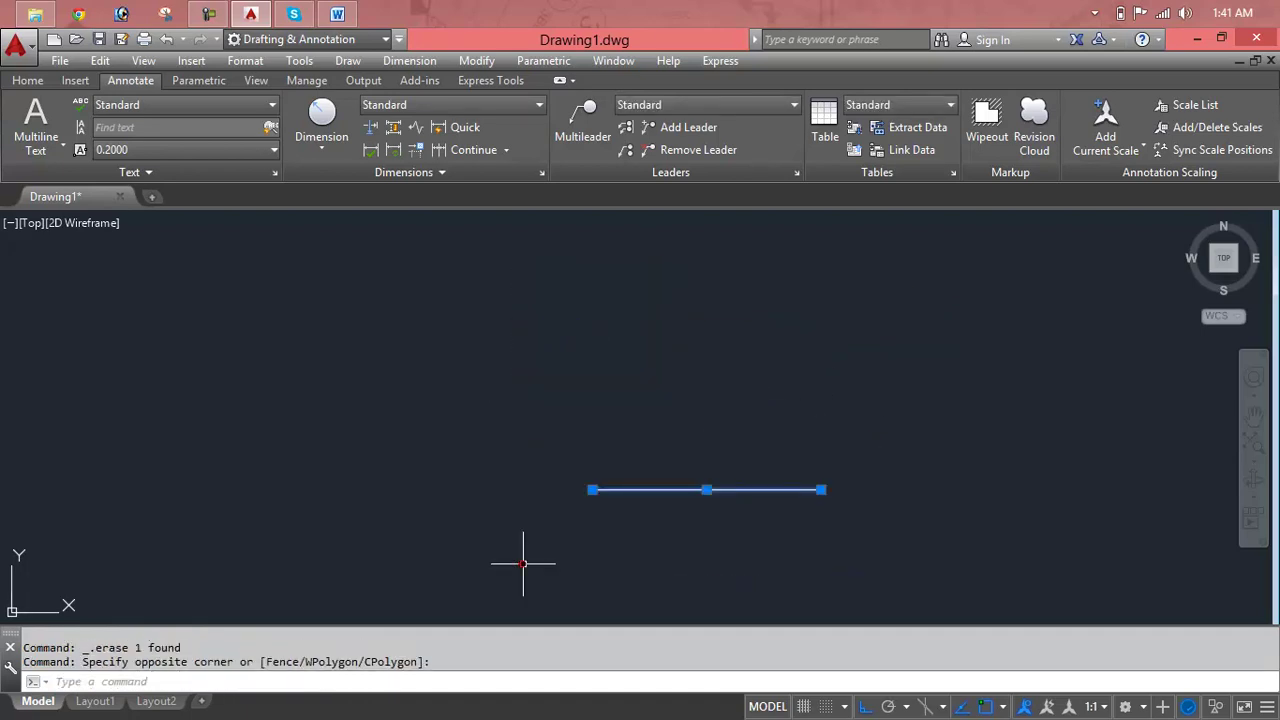
pyautogui.press('Delete')
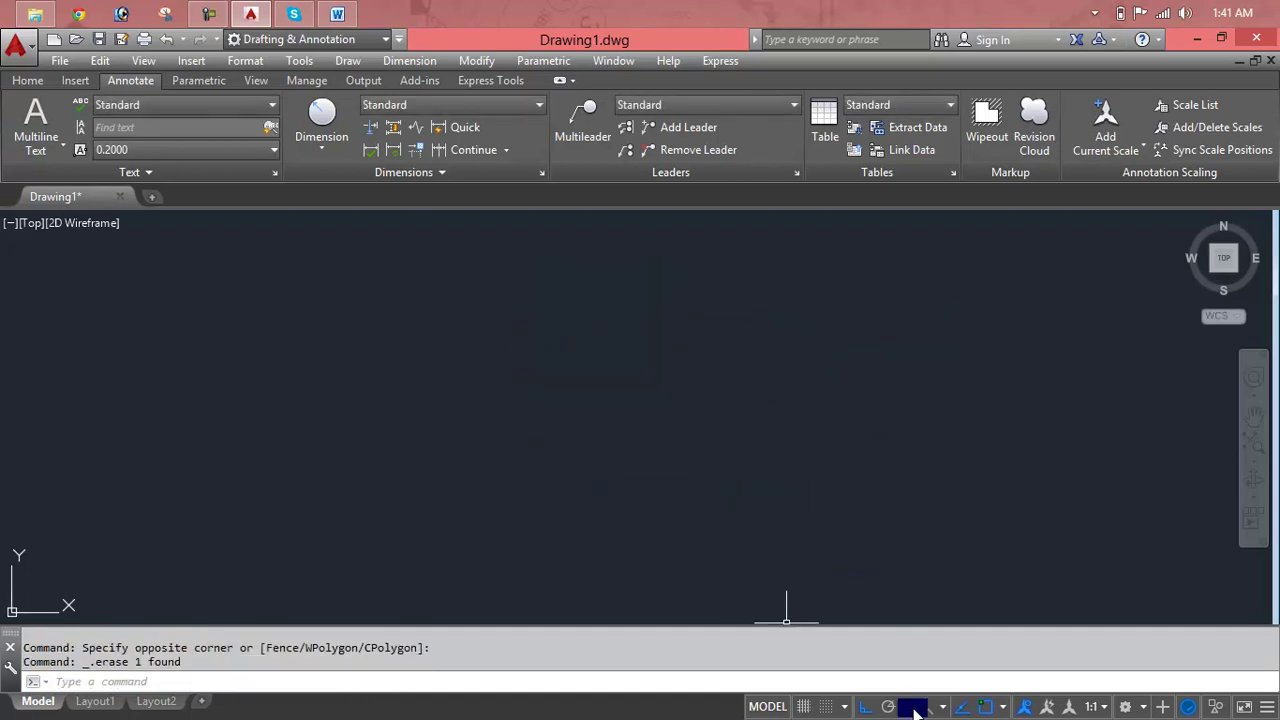
pyautogui.press('Escape')
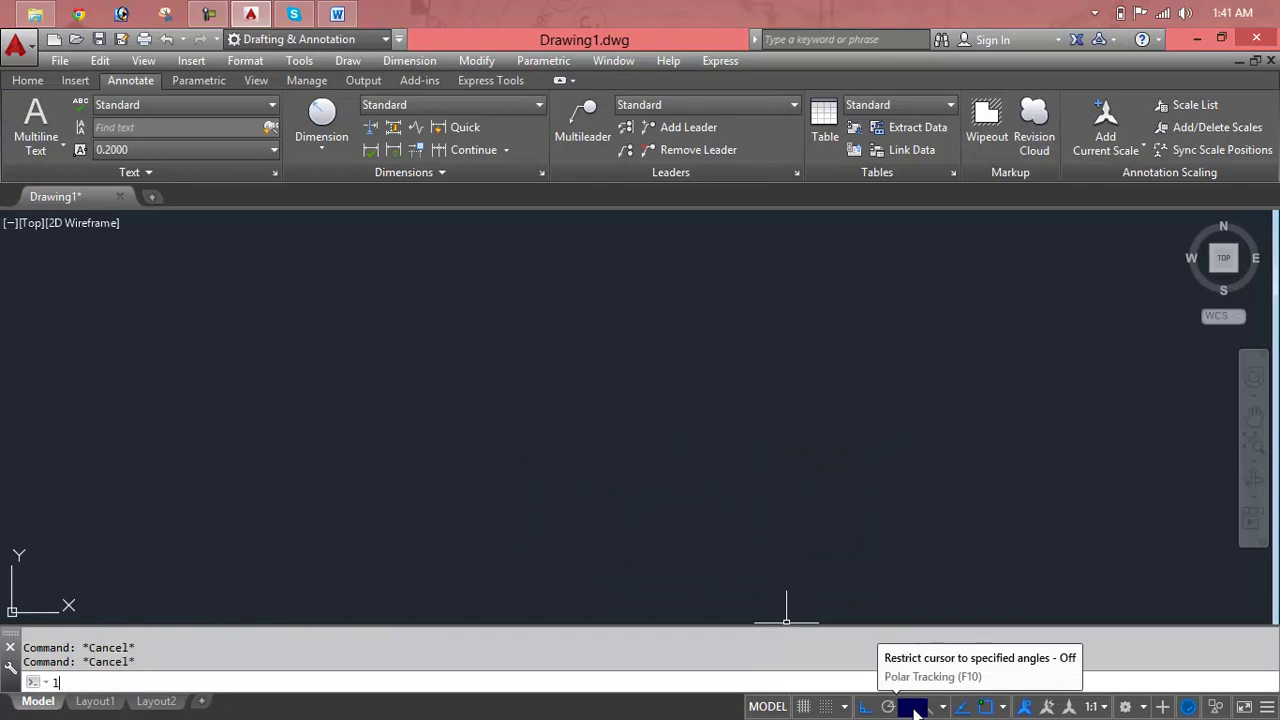
# Draw a new 10' horizontal line in the empty drawing
pyautogui.press('Return')
pyautogui.click(362, 442)
pyautogui.write("10'")
pyautogui.press('Return')
pyautogui.press('Escape')
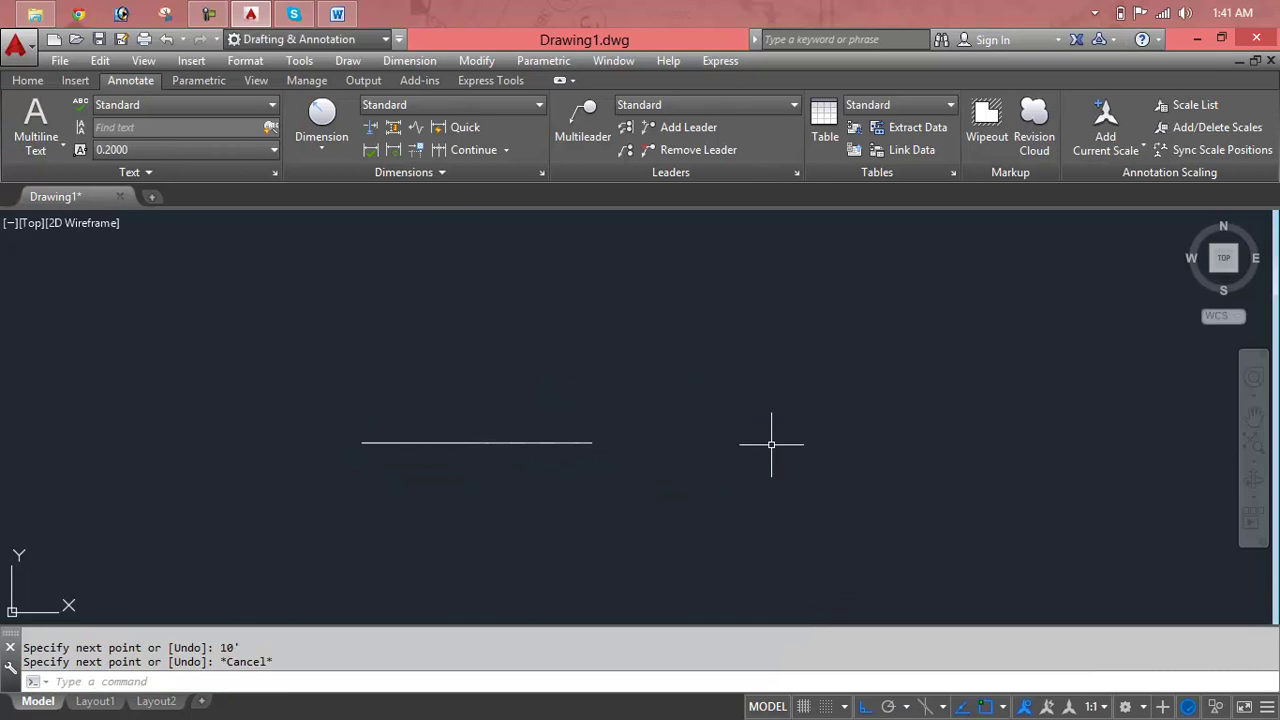
pyautogui.press('Escape')
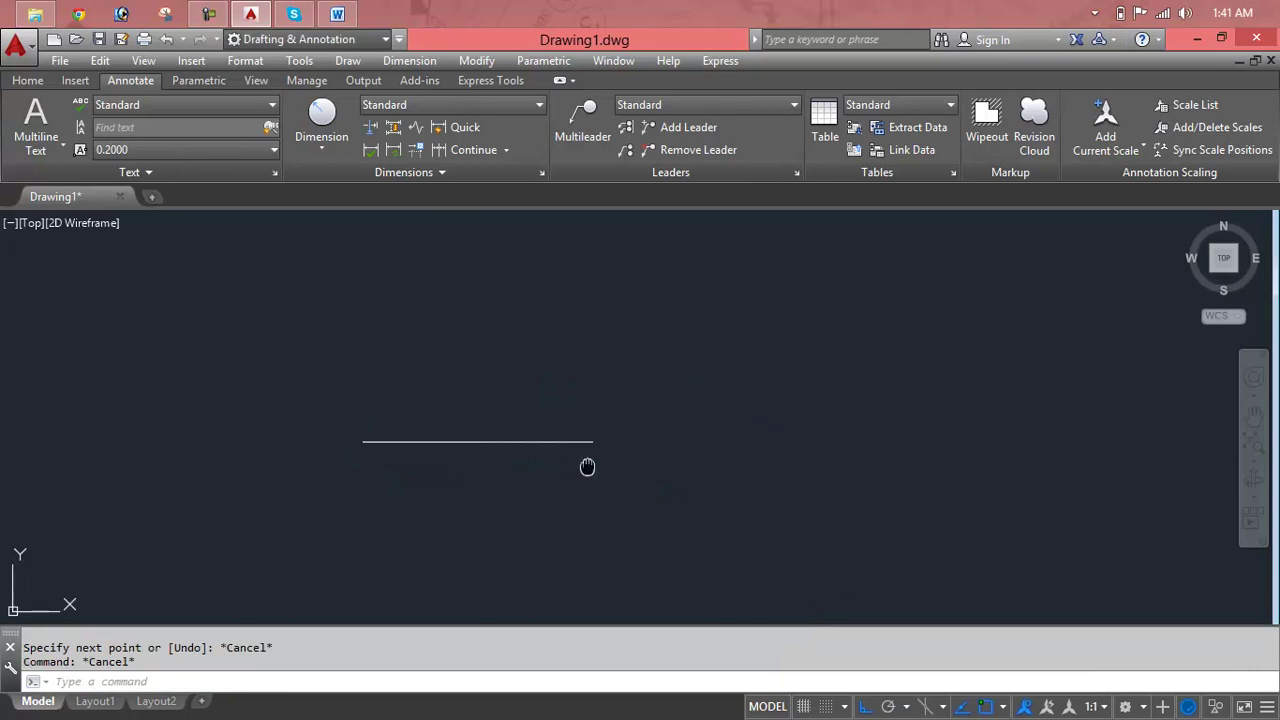
pyautogui.scroll(2, 549, 457)
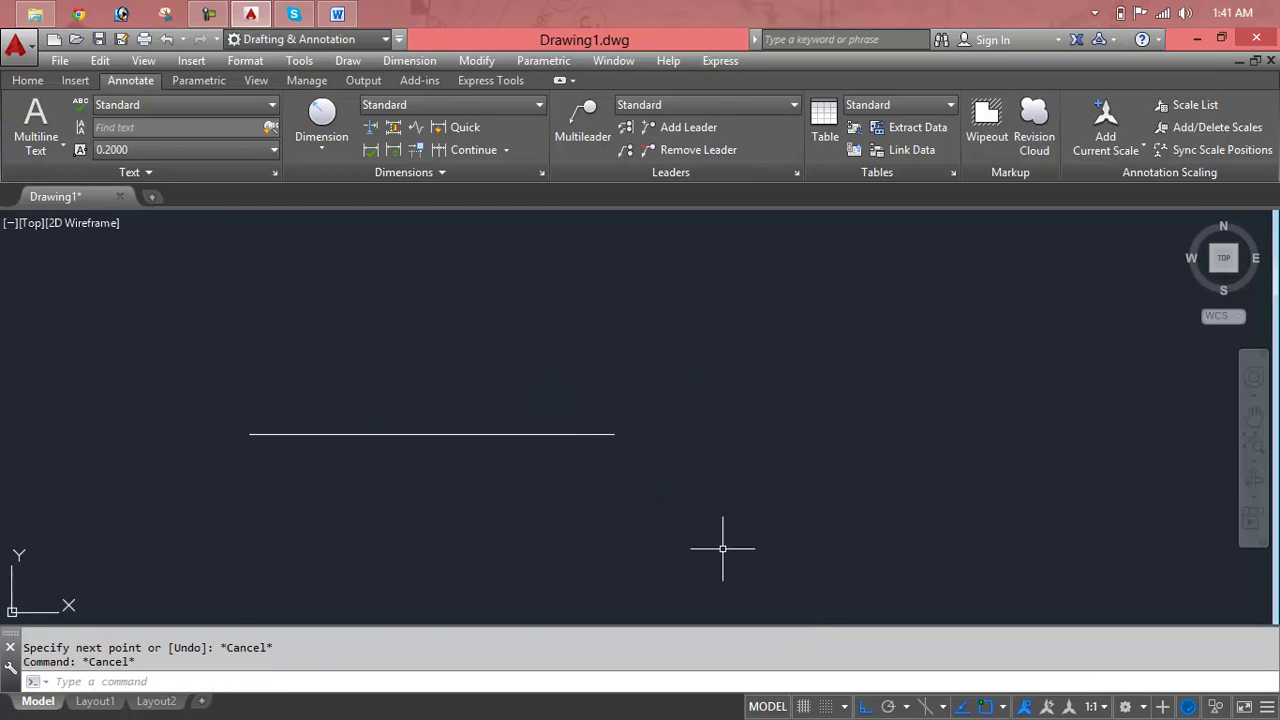
# Add a linear dimension confirming the line measures 10', then delete that dimension
pyautogui.click(318, 150)
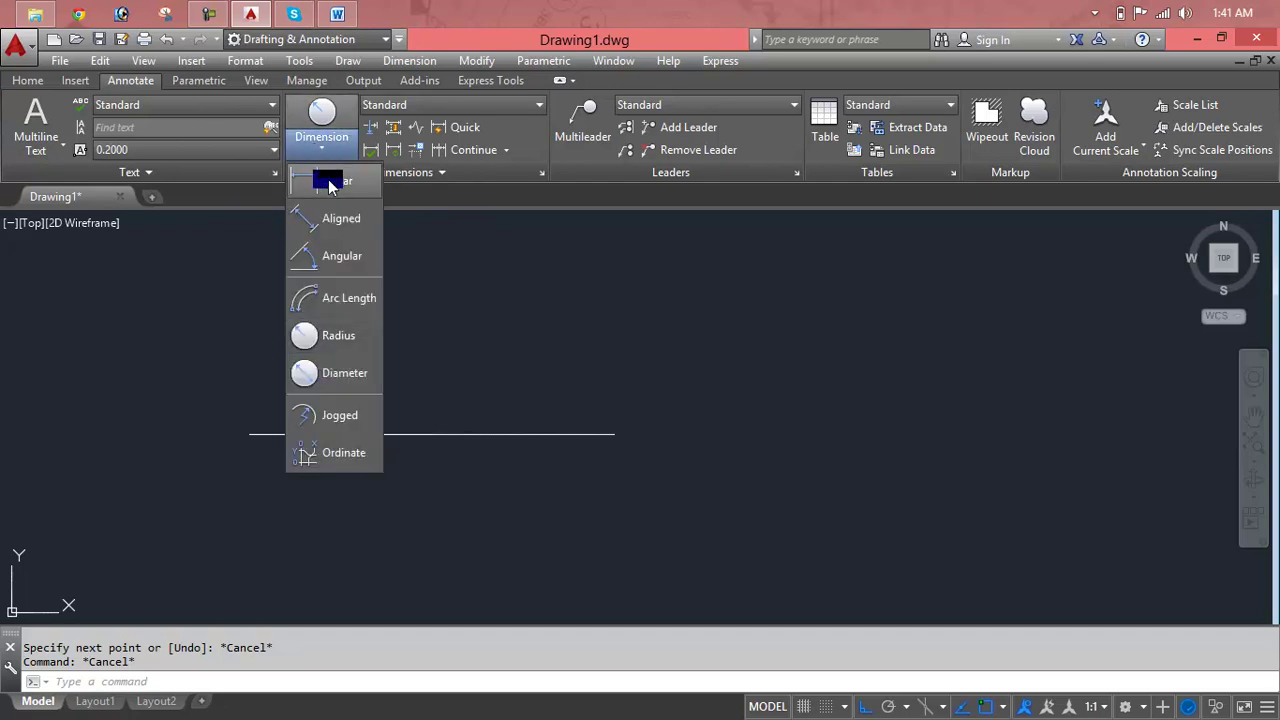
pyautogui.click(330, 184)
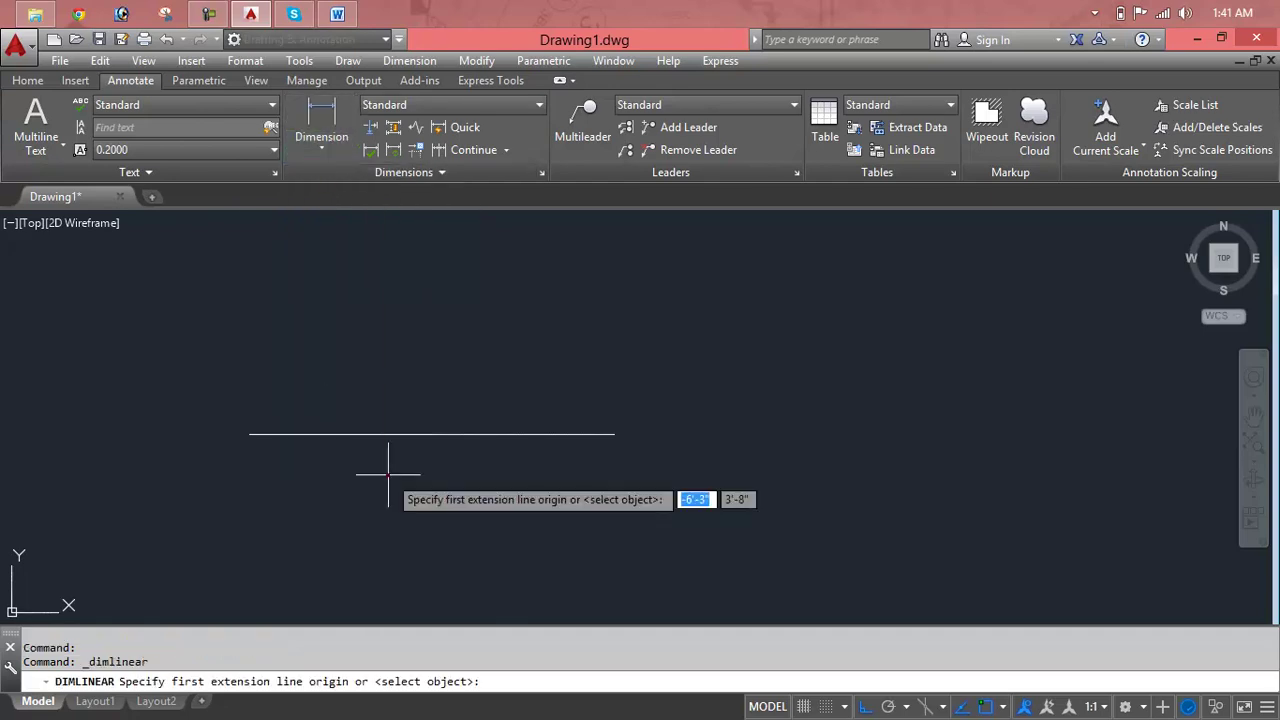
pyautogui.press('Return')
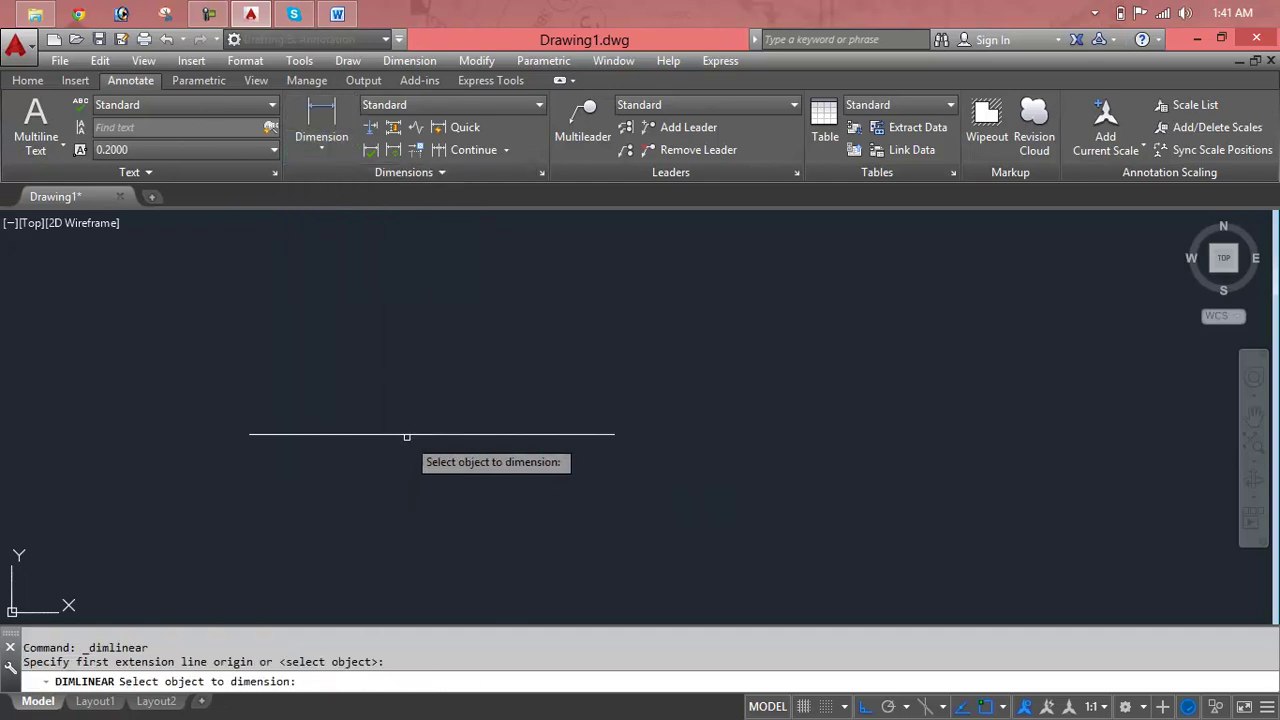
pyautogui.click(406, 437)
pyautogui.click(406, 316)
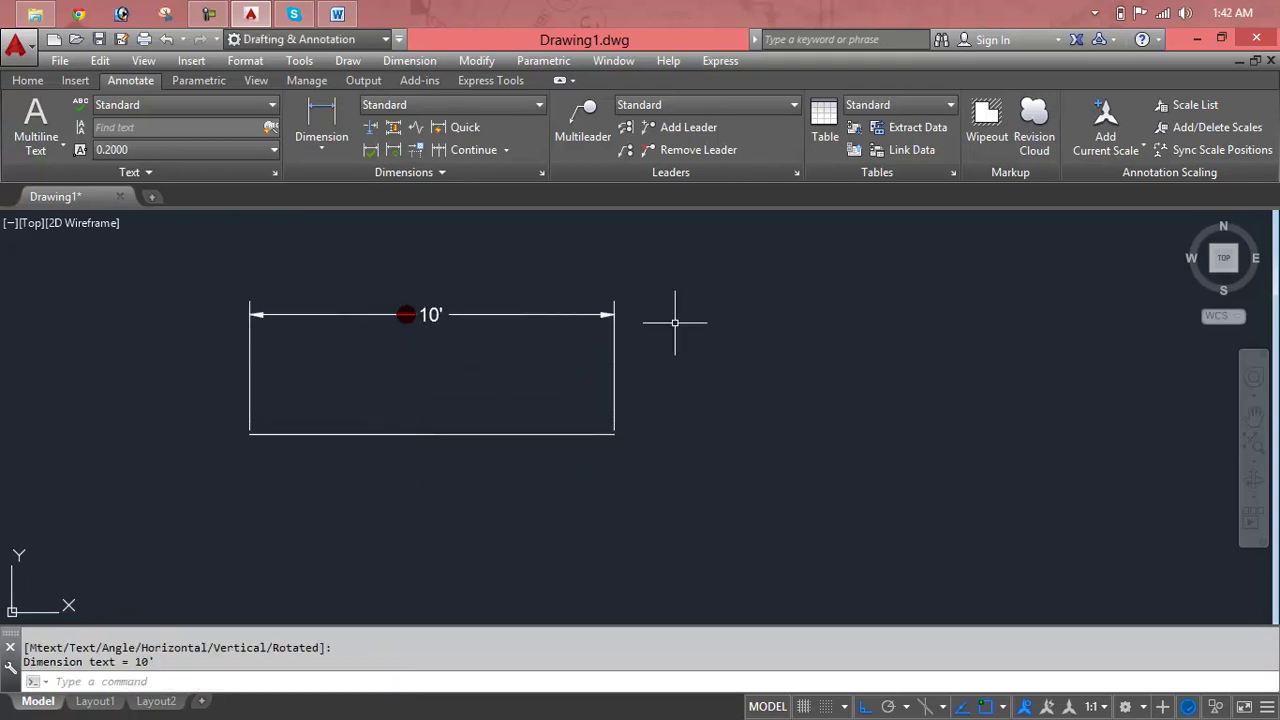
pyautogui.click(722, 300)
pyautogui.click(250, 365)
pyautogui.press('Delete')
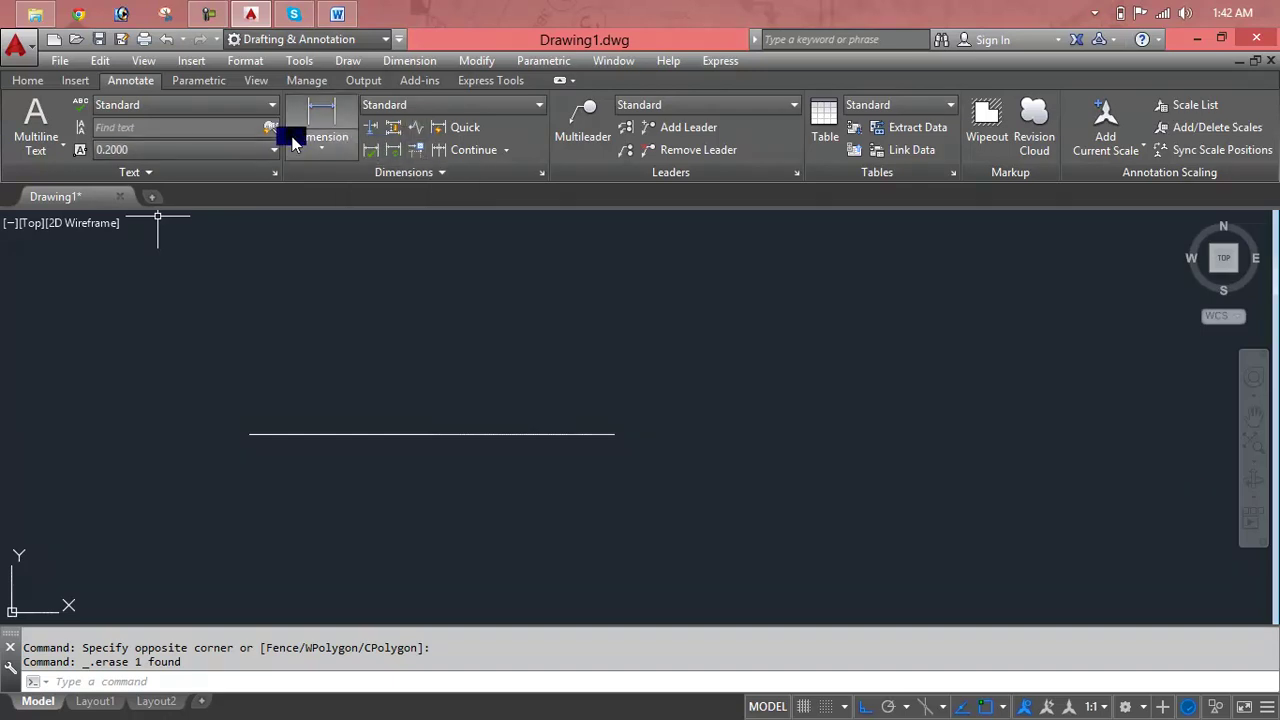
# Draw a 10'-radius Center, Radius circle at the line's midpoint, then erase it
pyautogui.click(26, 81)
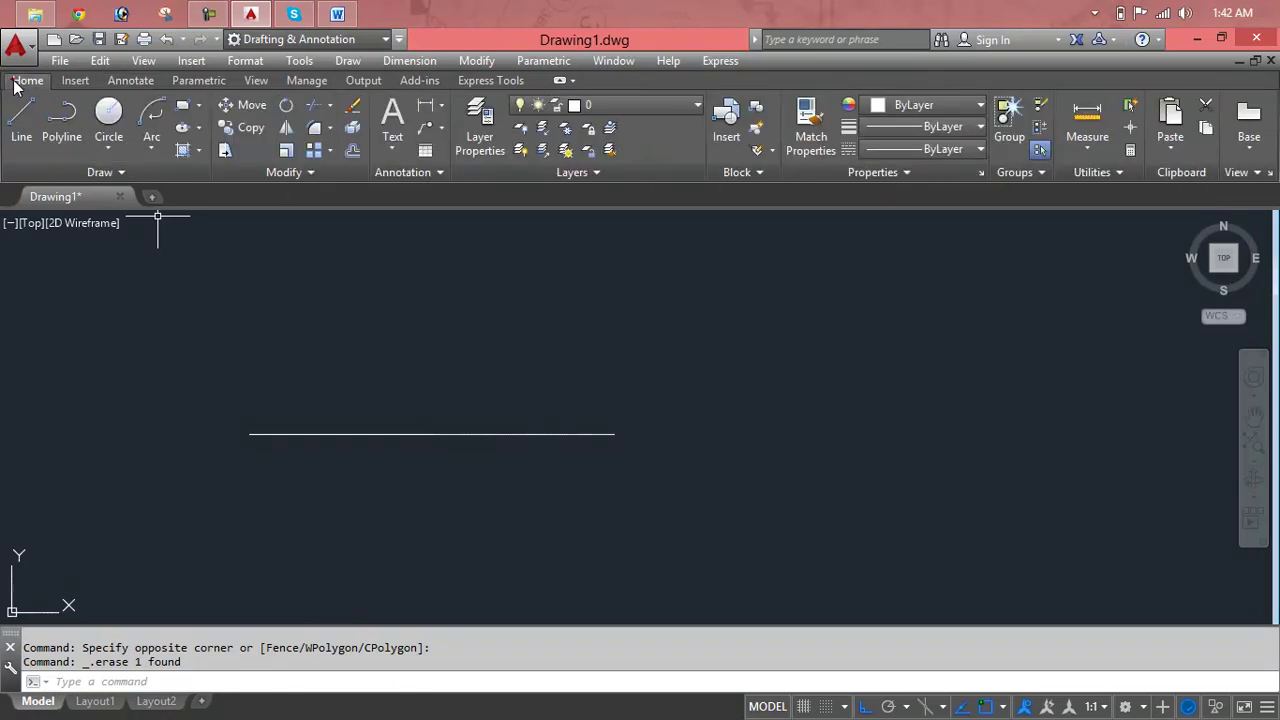
pyautogui.click(128, 139)
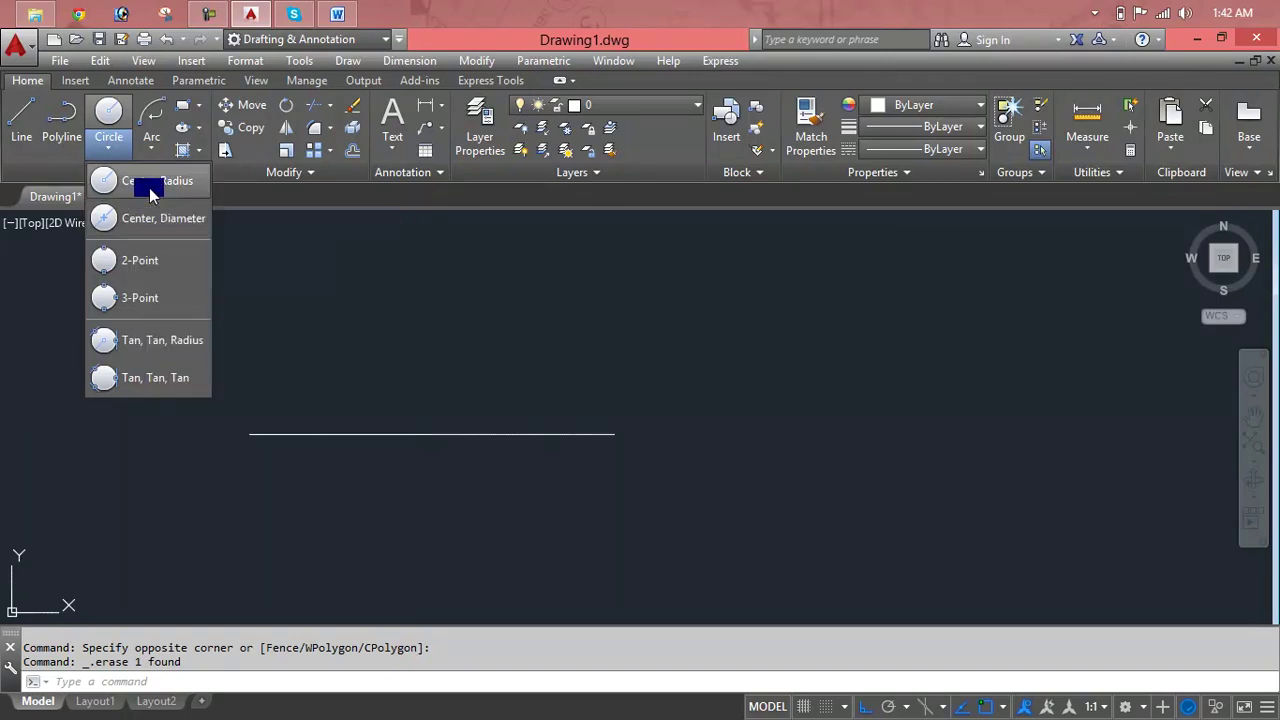
pyautogui.click(145, 183)
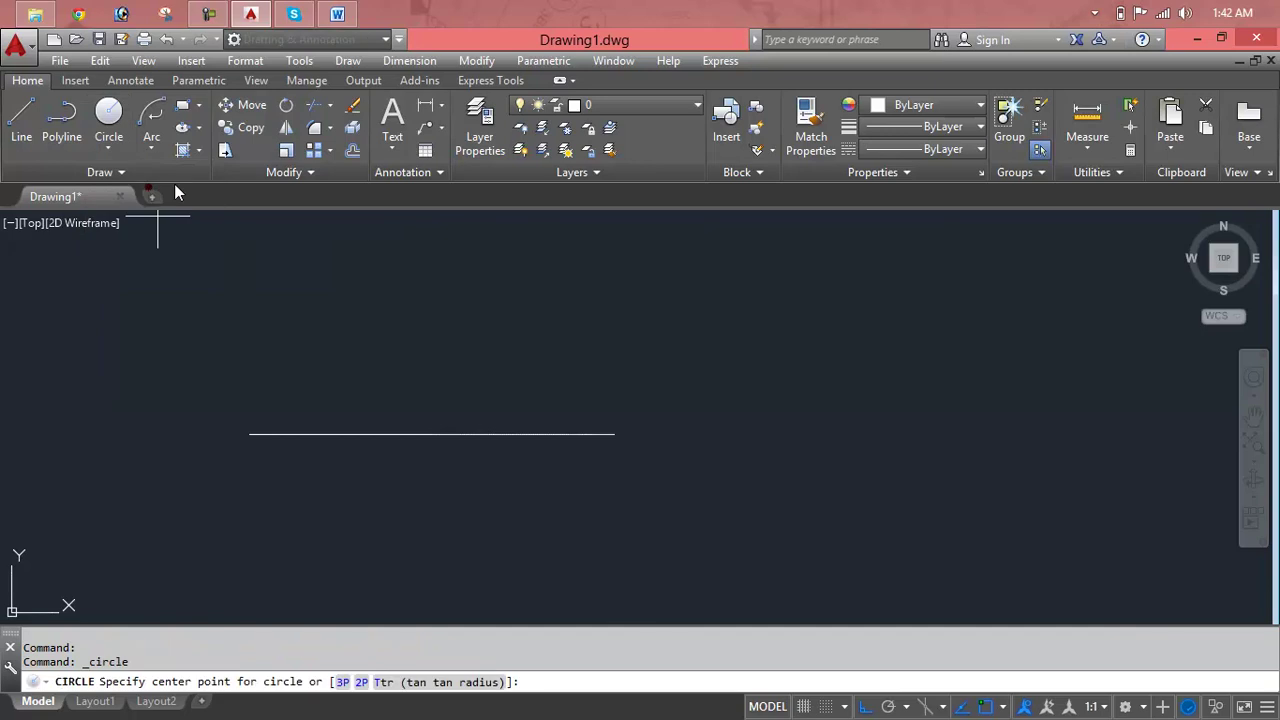
pyautogui.click(432, 430)
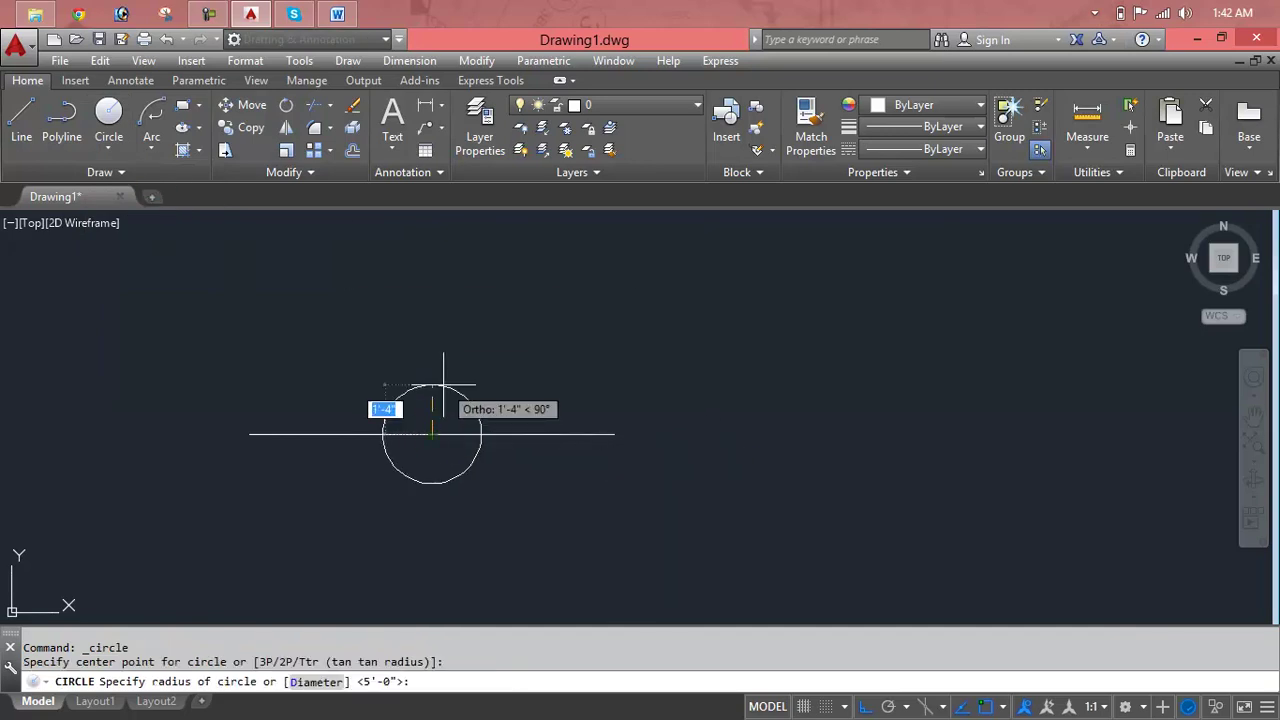
pyautogui.write("10'")
pyautogui.press('Return')
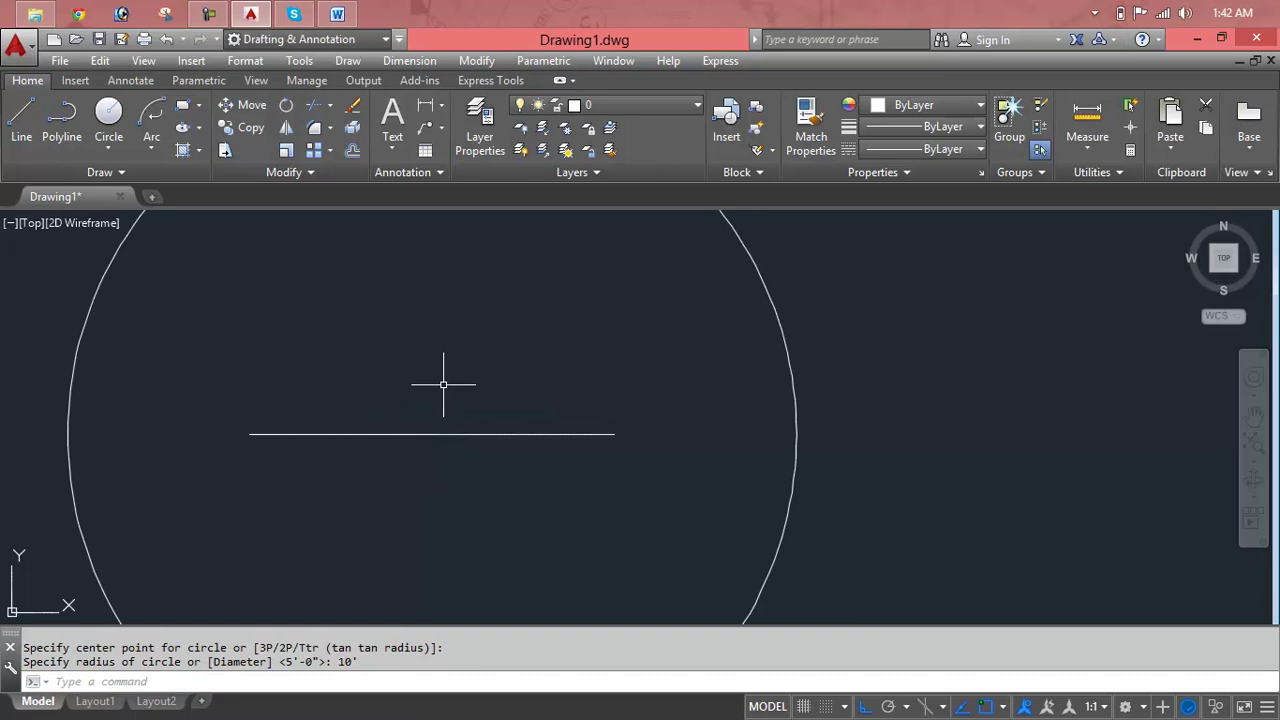
pyautogui.click(904, 378)
pyautogui.click(765, 460)
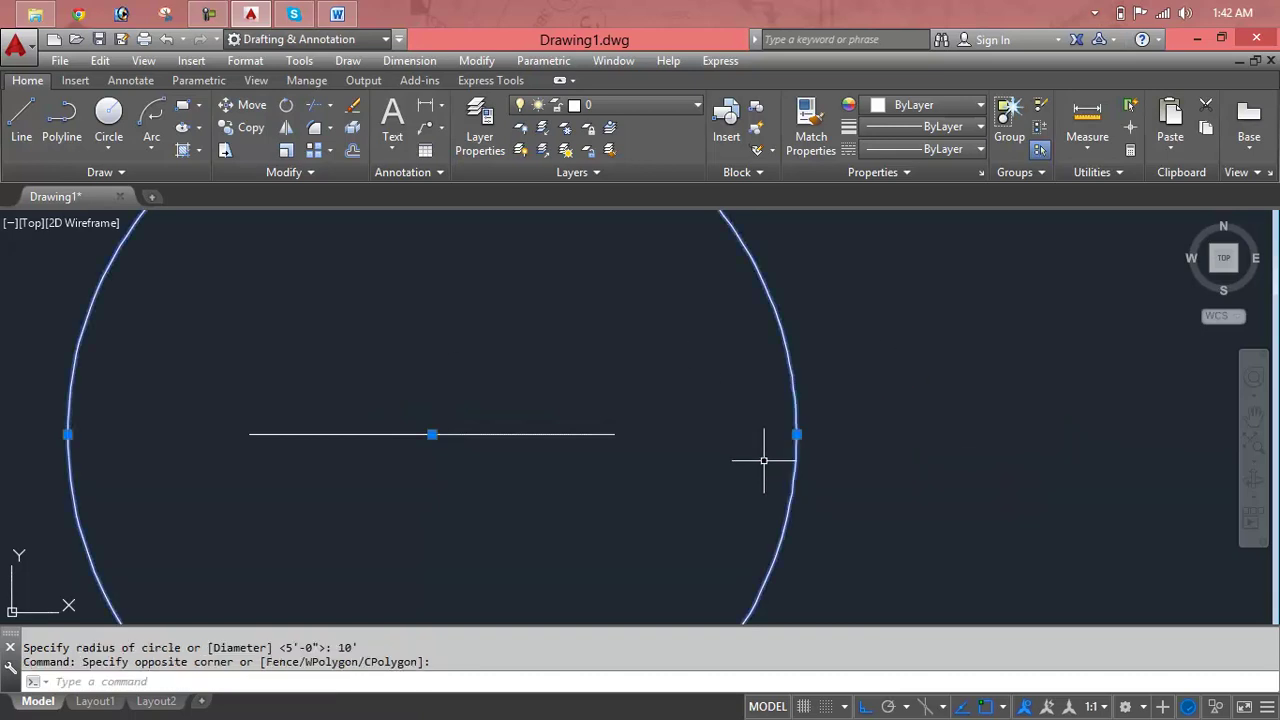
pyautogui.press('Delete')
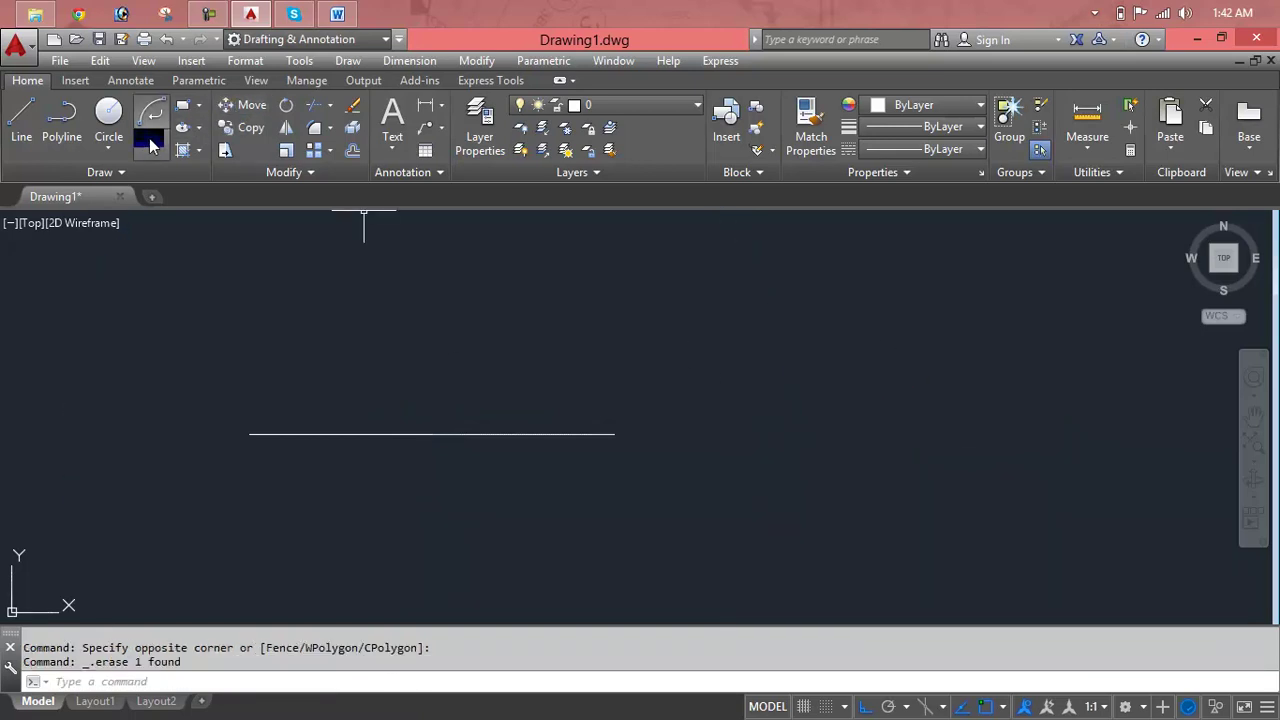
# Draw a Center, Diameter circle of 10' diameter centred on the line's midpoint
pyautogui.click(128, 158)
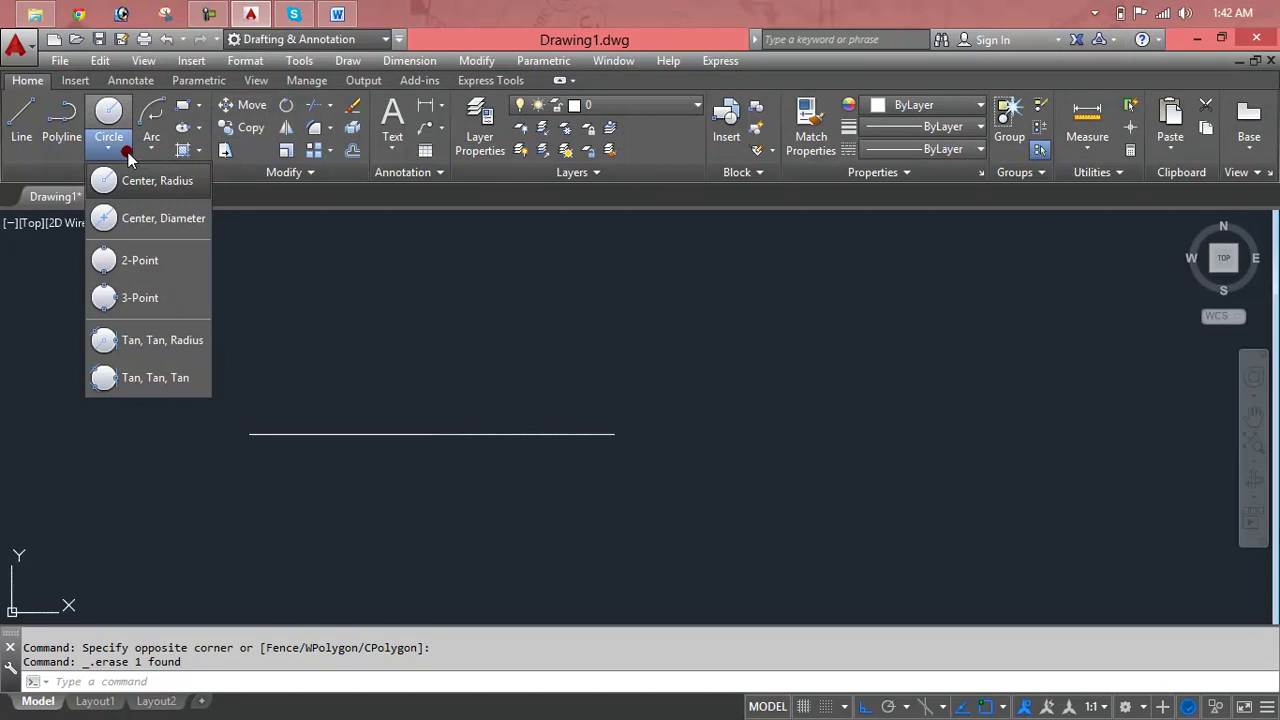
pyautogui.click(134, 219)
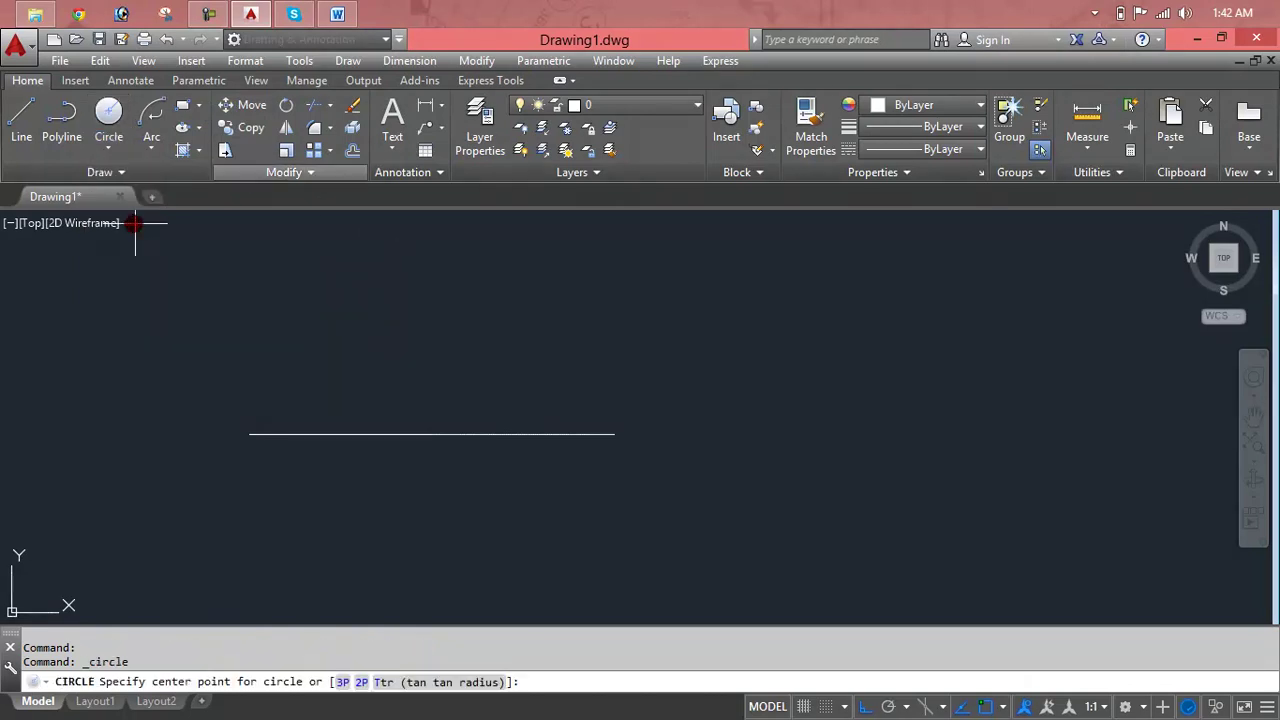
pyautogui.click(432, 434)
pyautogui.write('10')
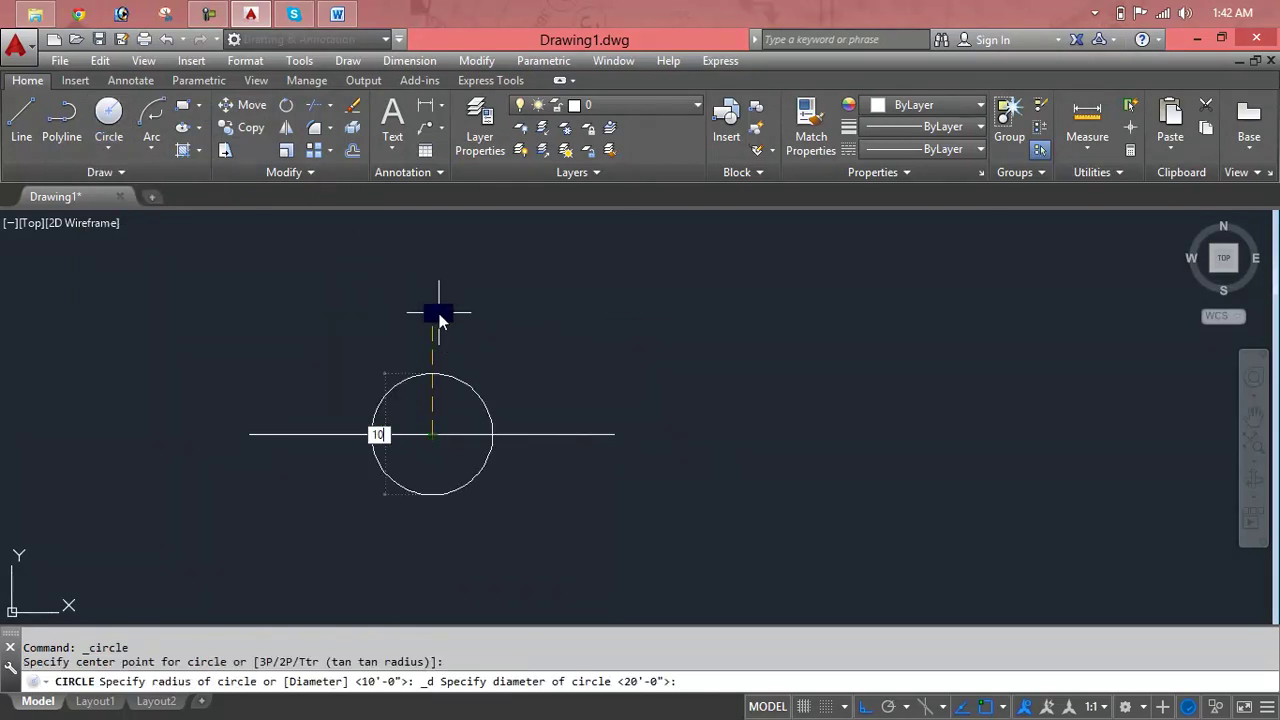
pyautogui.press('Return')
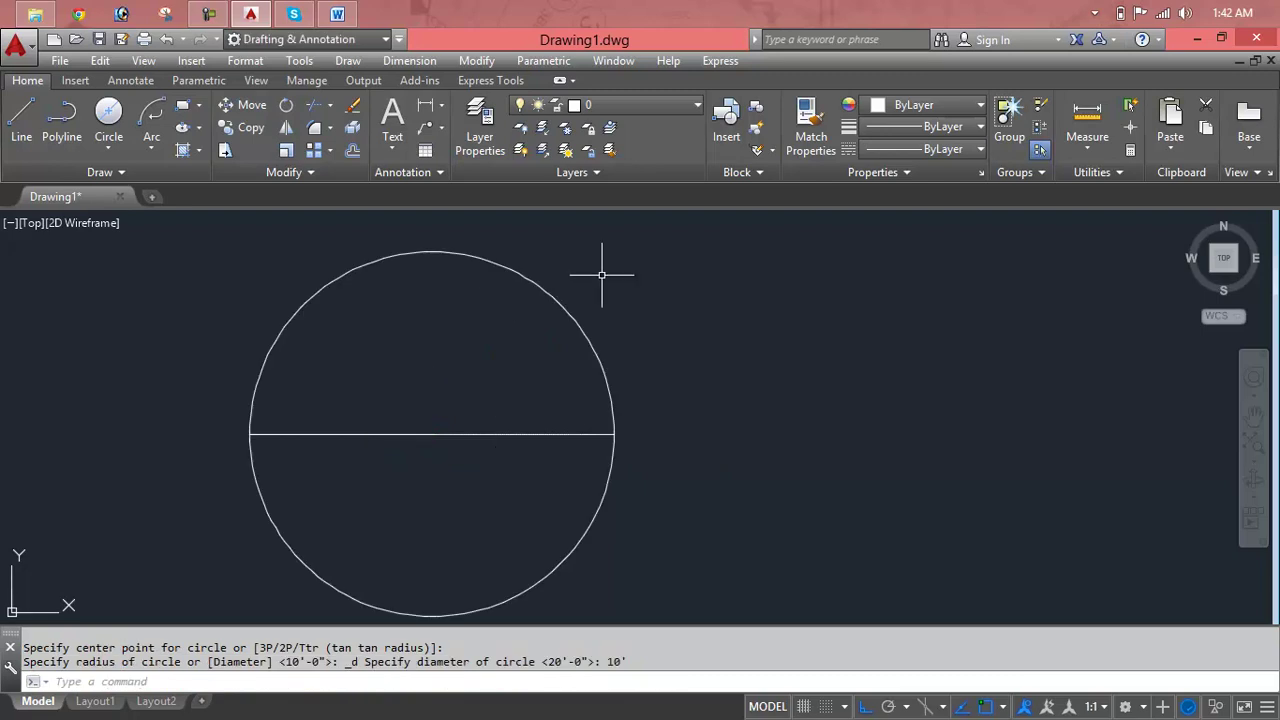
# Erase that circle with a selection window and Delete
pyautogui.click(602, 274)
pyautogui.click(549, 339)
pyautogui.press('Delete')
# Draw a 2-Point circle from the 10' line's left endpoint to its right endpoint
pyautogui.click(100, 133)
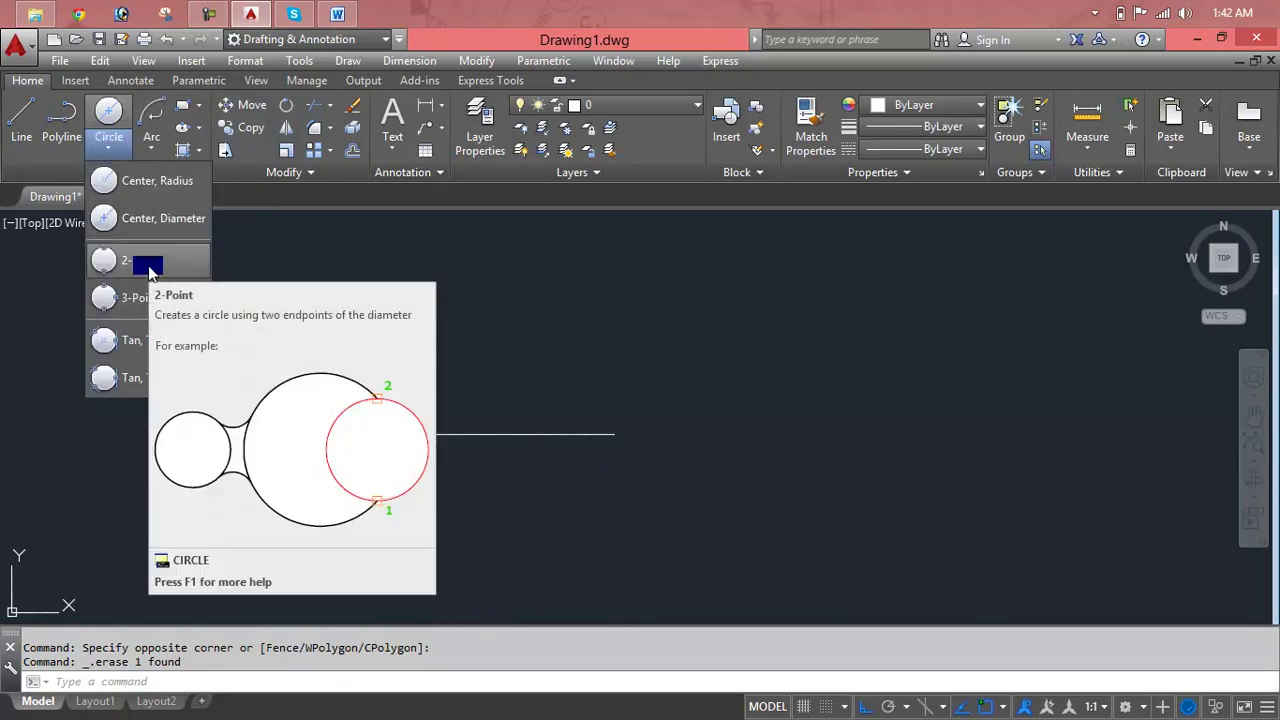
pyautogui.press('Escape')
pyautogui.press('Escape')
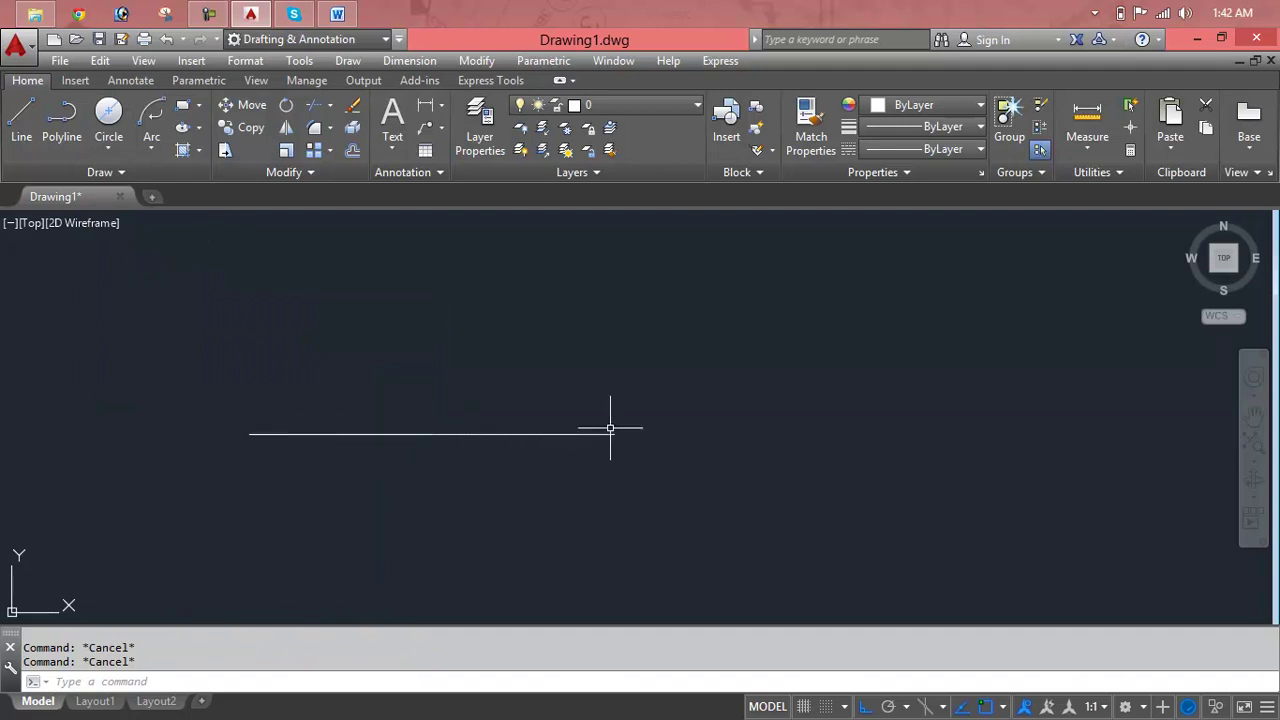
pyautogui.click(125, 140)
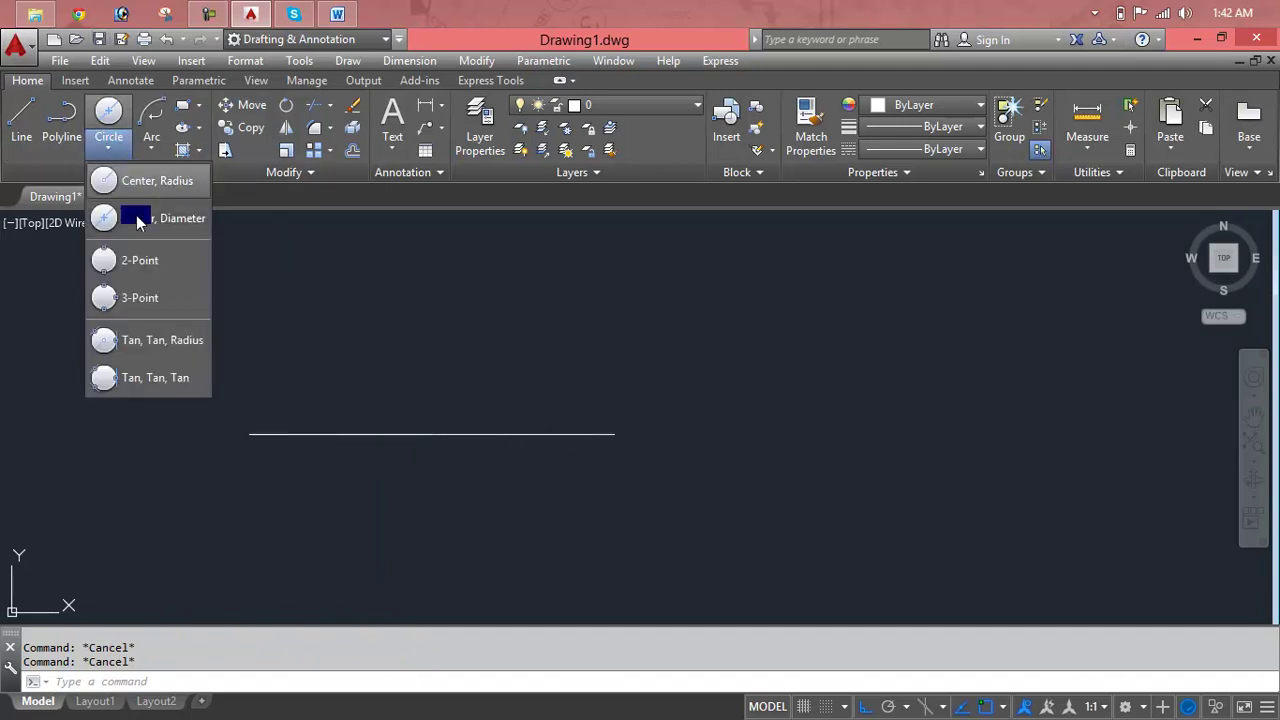
pyautogui.click(140, 258)
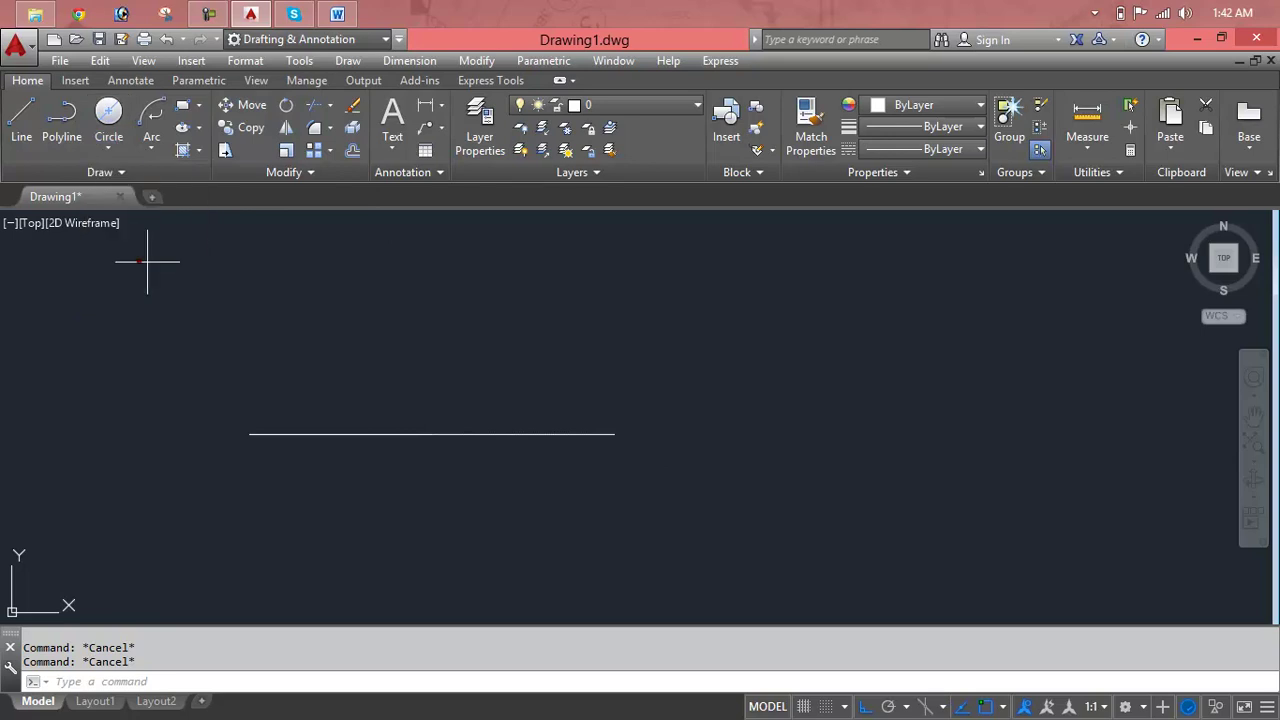
pyautogui.click(249, 434)
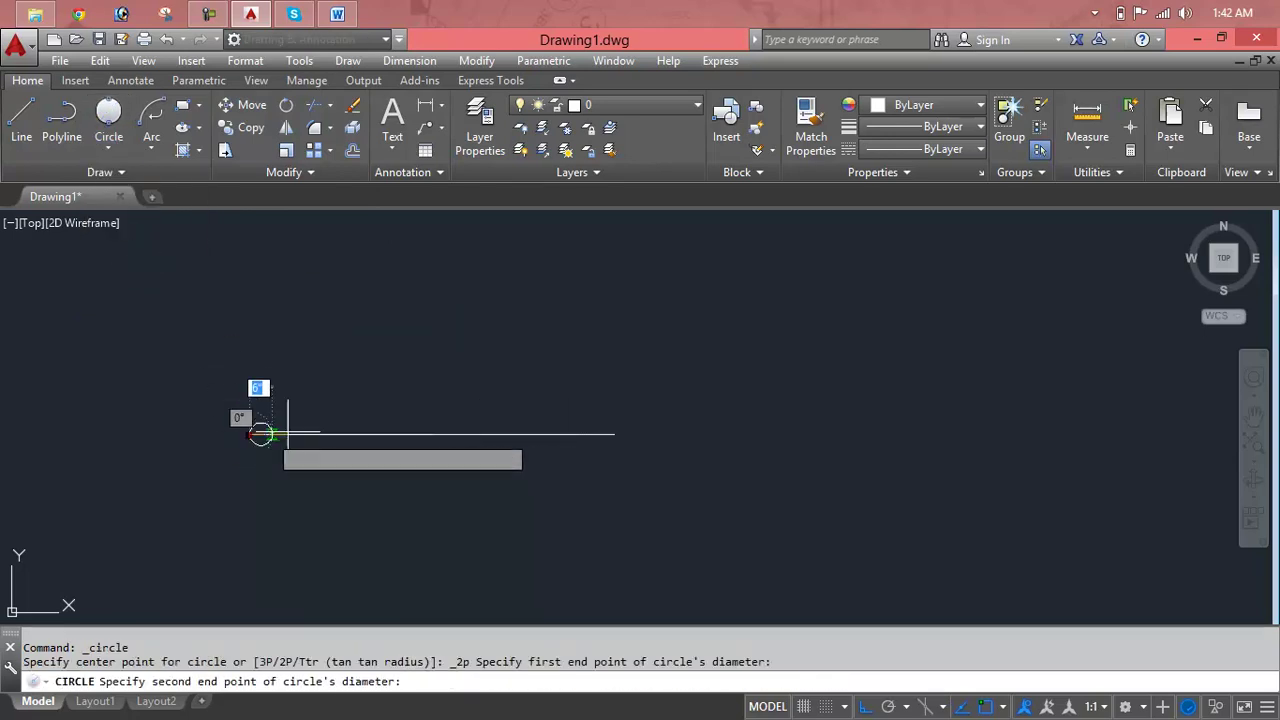
pyautogui.click(613, 434)
pyautogui.scroll(-2, 676, 468)
pyautogui.moveTo(674, 463); pyautogui.dragTo(538, 380, button='middle')
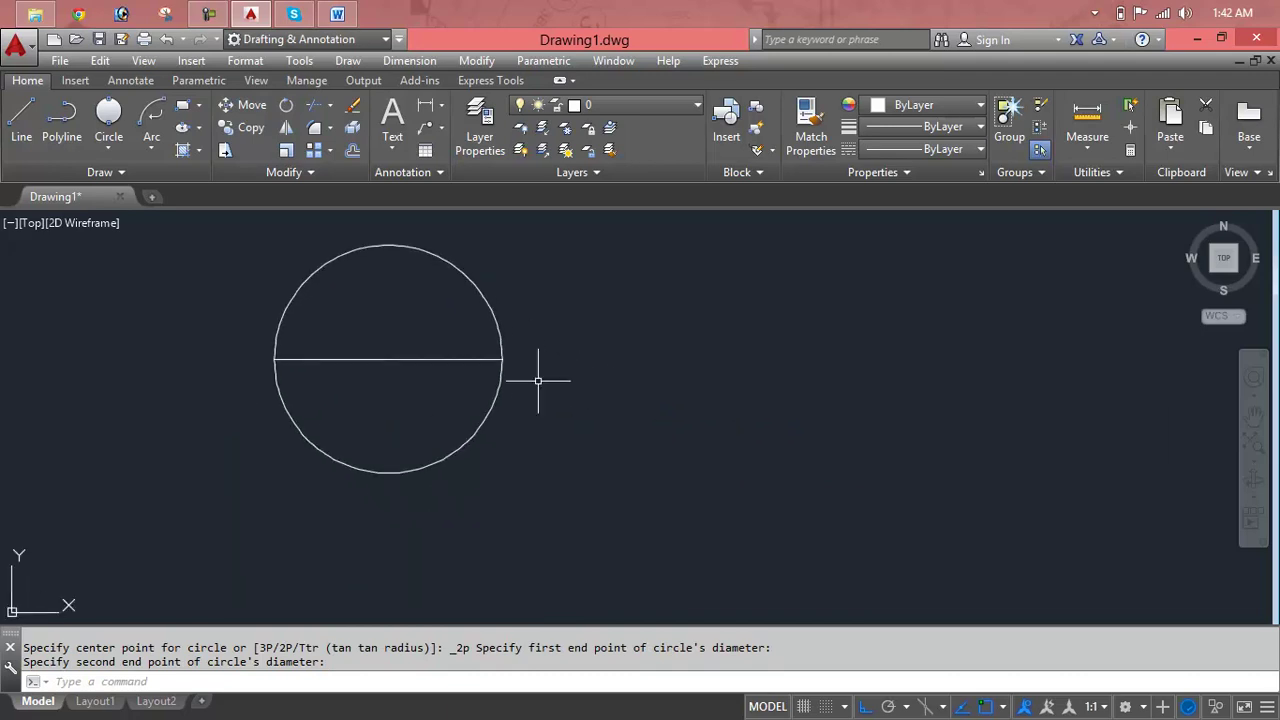
# Draw two small circles to the right of the large circle, the first with radius 1'-4"
pyautogui.press('Return')
pyautogui.click(1065, 362)
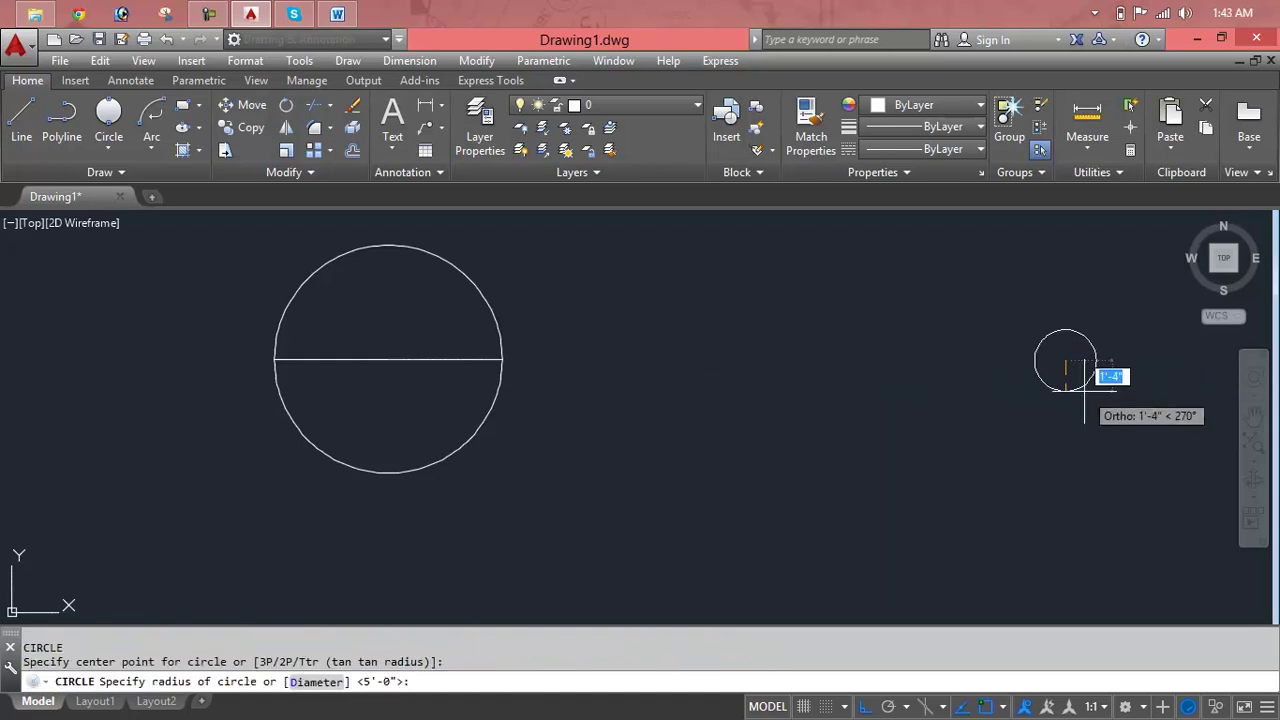
pyautogui.click(1084, 388)
pyautogui.press('Return')
pyautogui.click(774, 349)
pyautogui.click(796, 362)
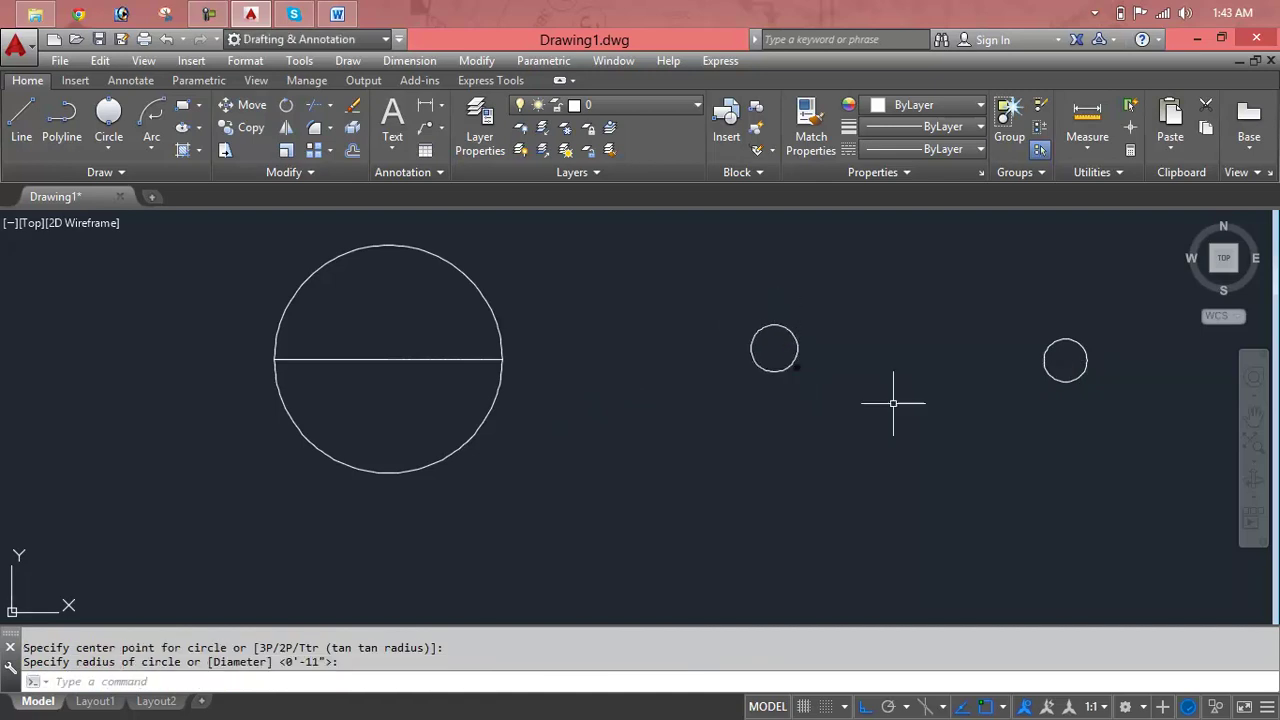
pyautogui.press('Escape')
pyautogui.press('Escape')
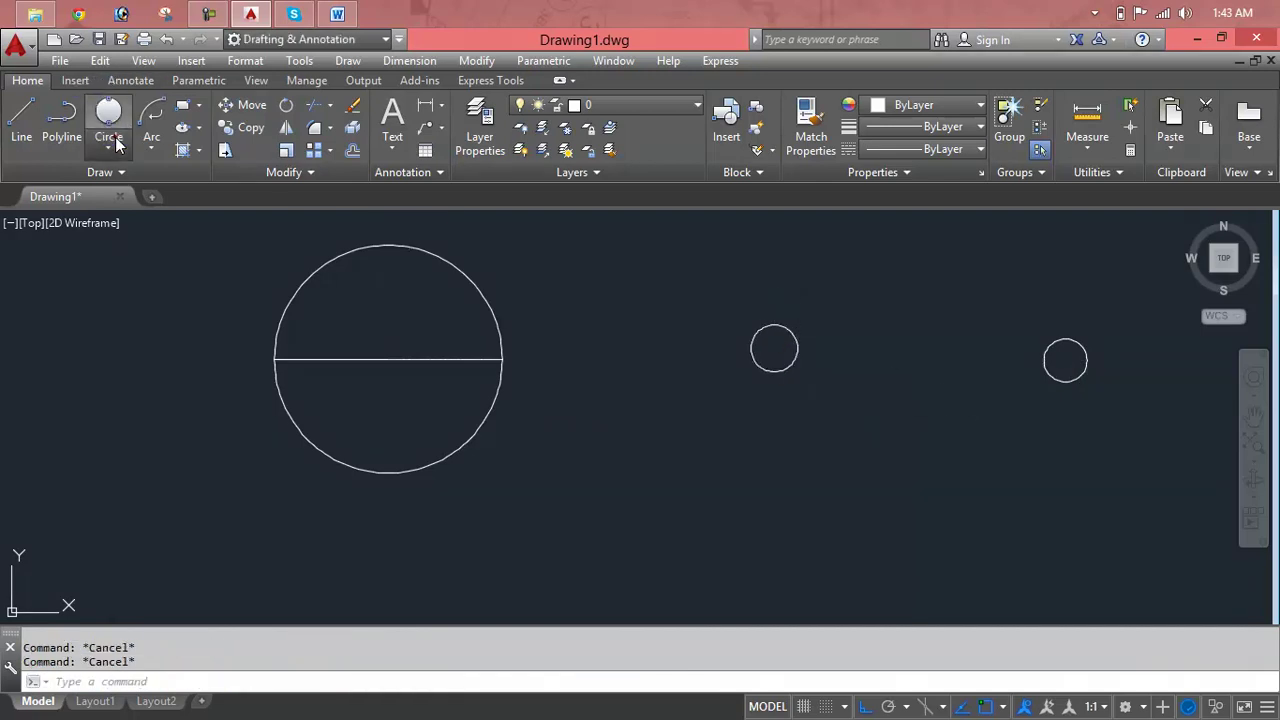
# Draw a 2-Point circle spanning from the left small circle's edge to the right one's
pyautogui.click(115, 146)
pyautogui.click(110, 252)
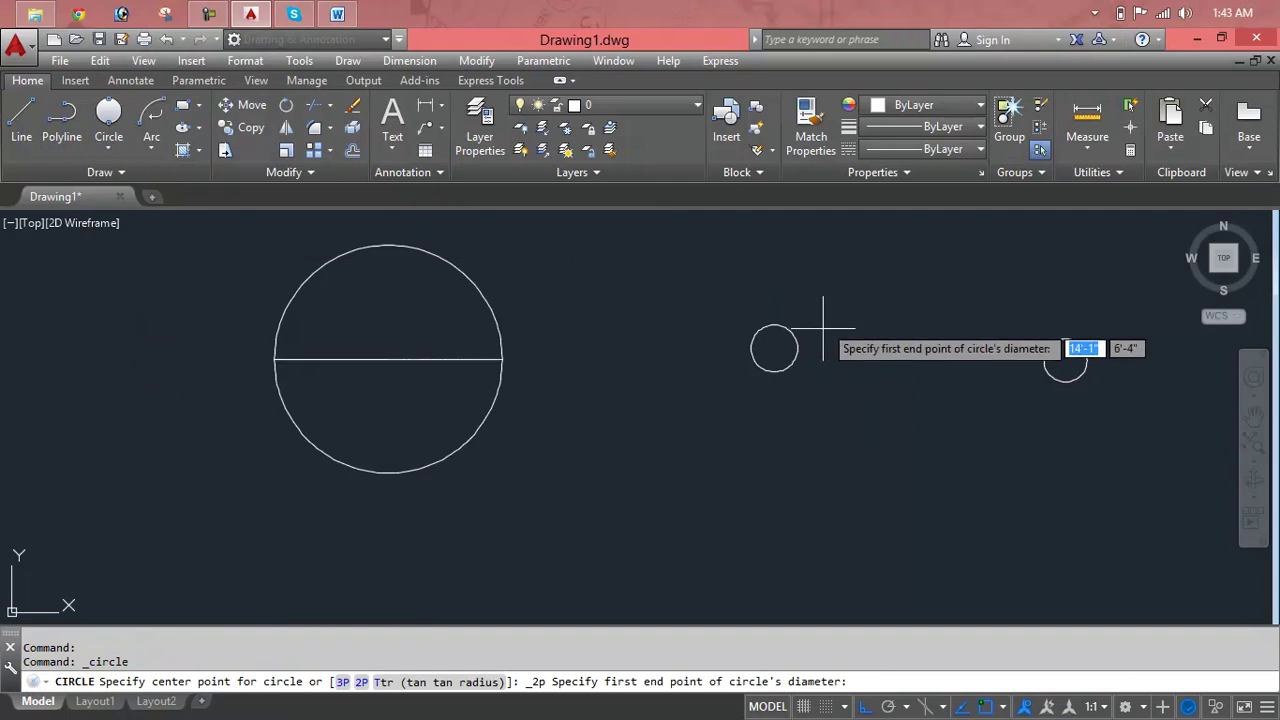
pyautogui.click(796, 349)
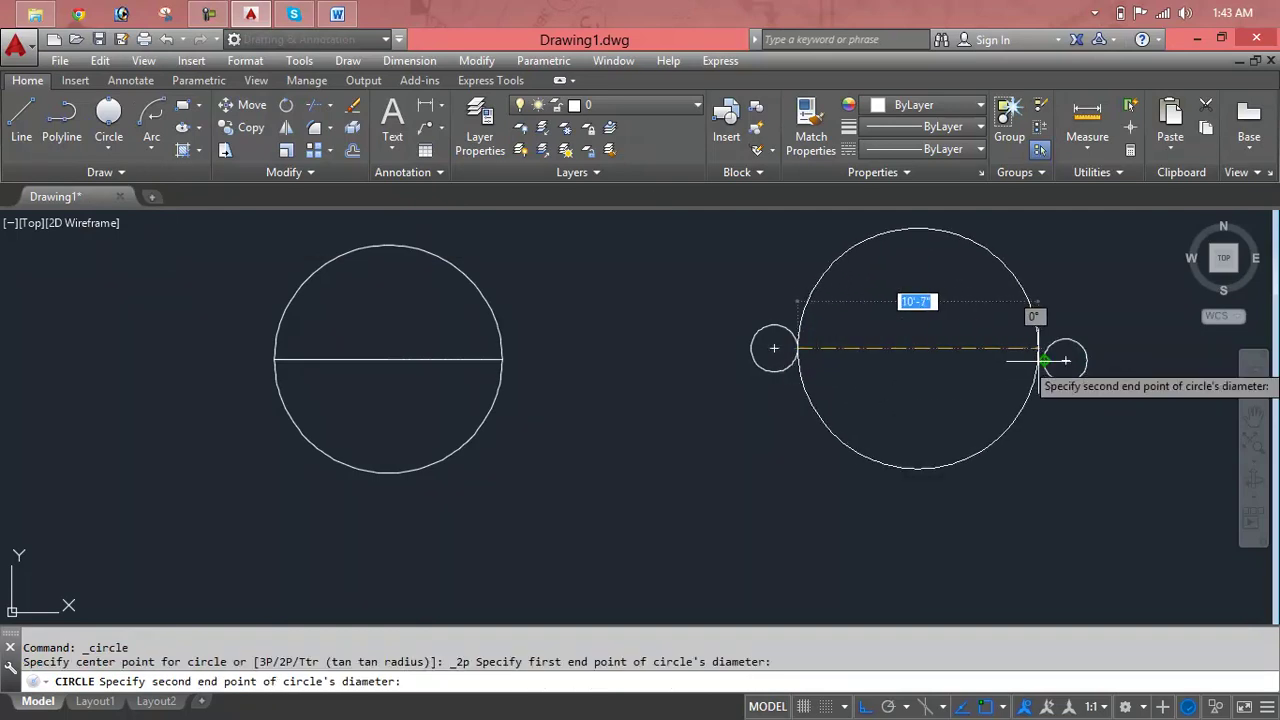
pyautogui.click(1043, 360)
pyautogui.scroll(4, 800, 343)
pyautogui.scroll(6, 760, 345)
pyautogui.scroll(-5, 788, 342)
pyautogui.scroll(-5, 788, 342)
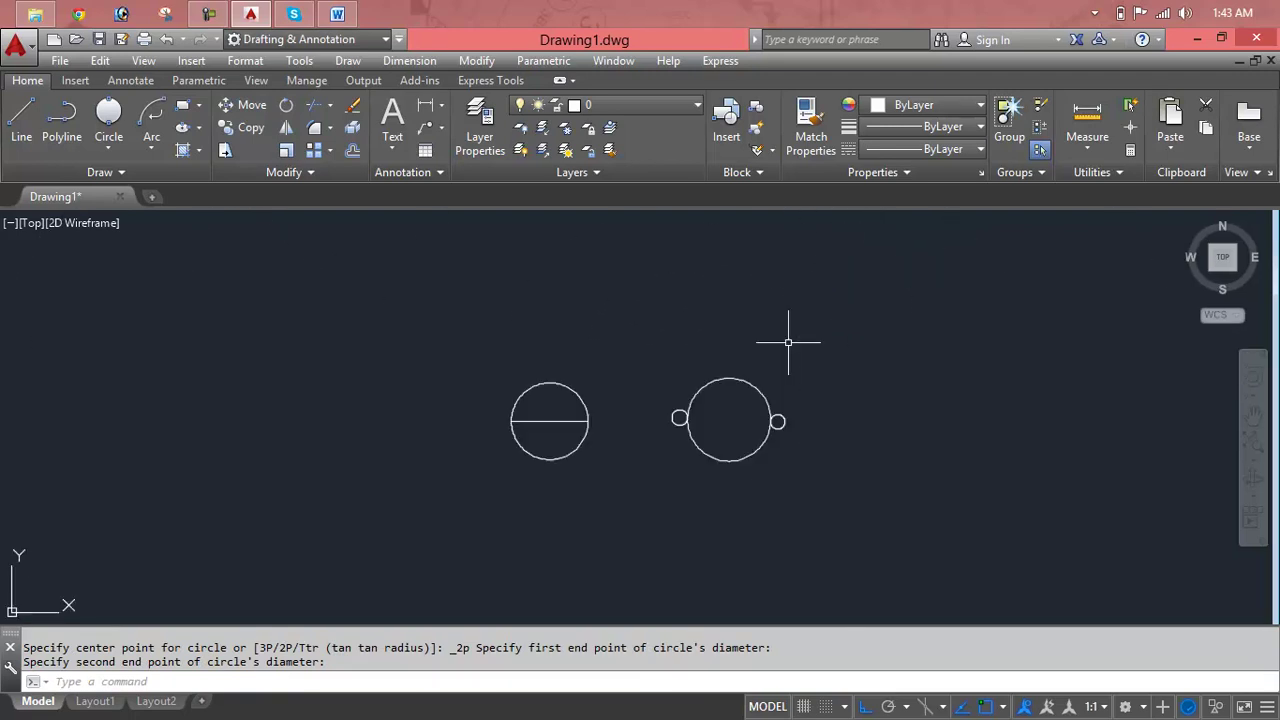
pyautogui.press('Escape')
pyautogui.click(770, 356)
# Erase the two-point circle and Zoom All to fit the whole drawing
pyautogui.click(715, 478)
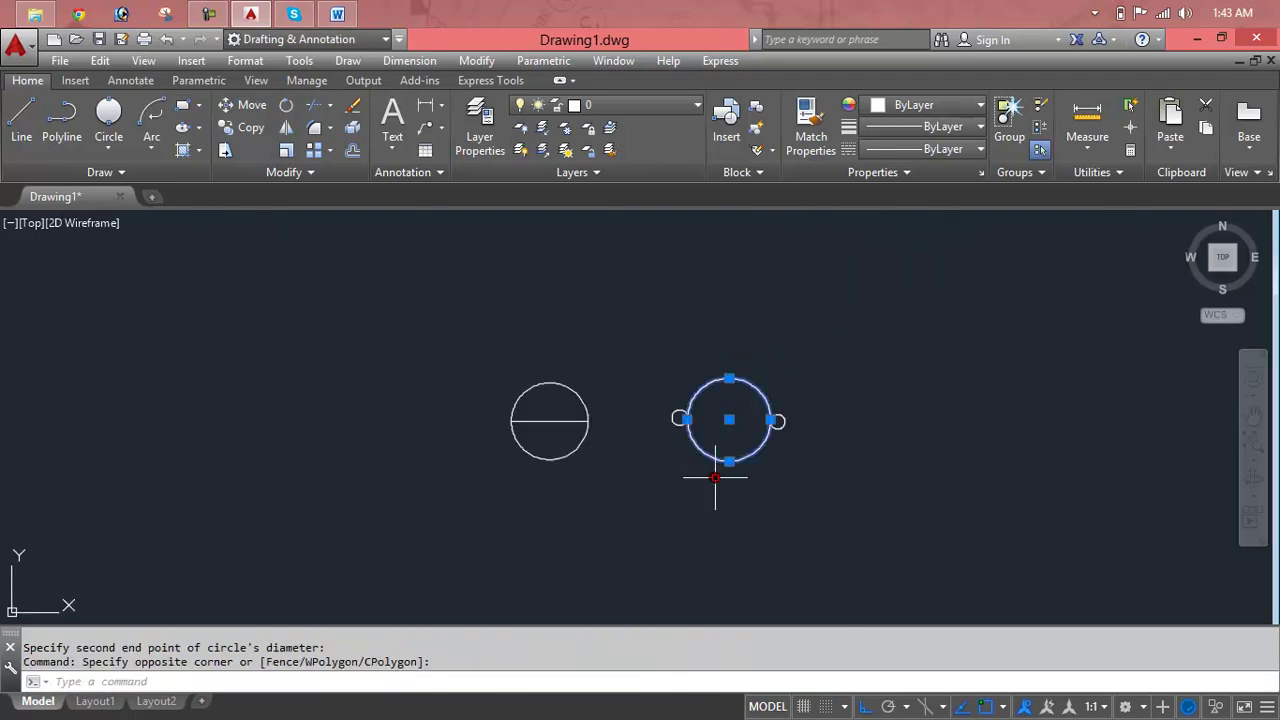
pyautogui.press('Delete')
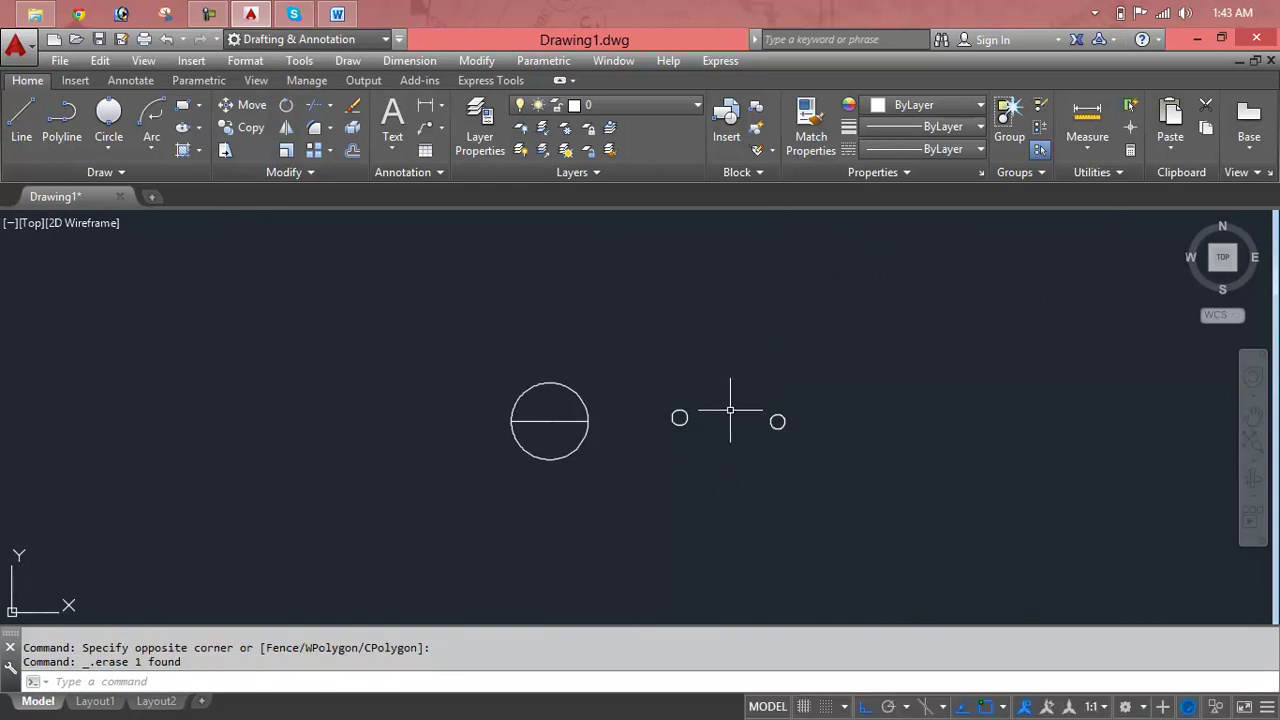
pyautogui.press('Escape')
pyautogui.press('Escape')
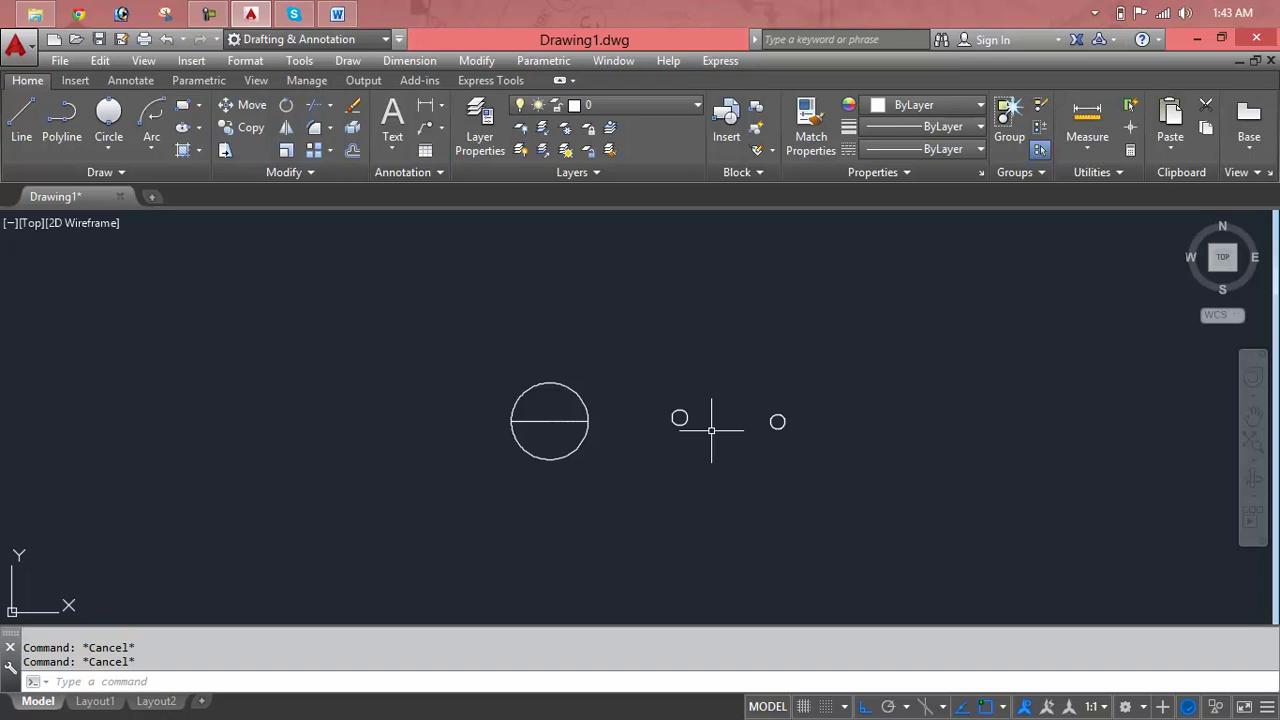
pyautogui.write('z')
pyautogui.press('Return')
pyautogui.write('a')
pyautogui.press('Return')
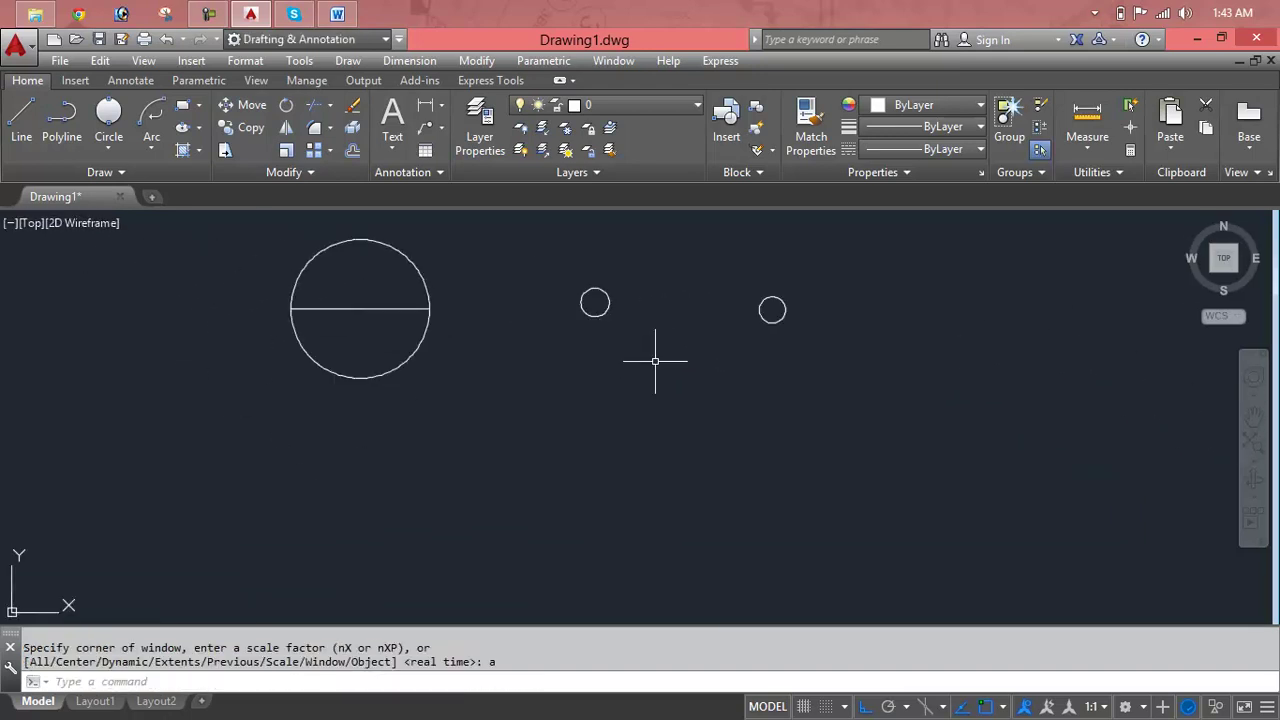
# Draw a third small circle below the other two
pyautogui.press('Return')
pyautogui.click(642, 401)
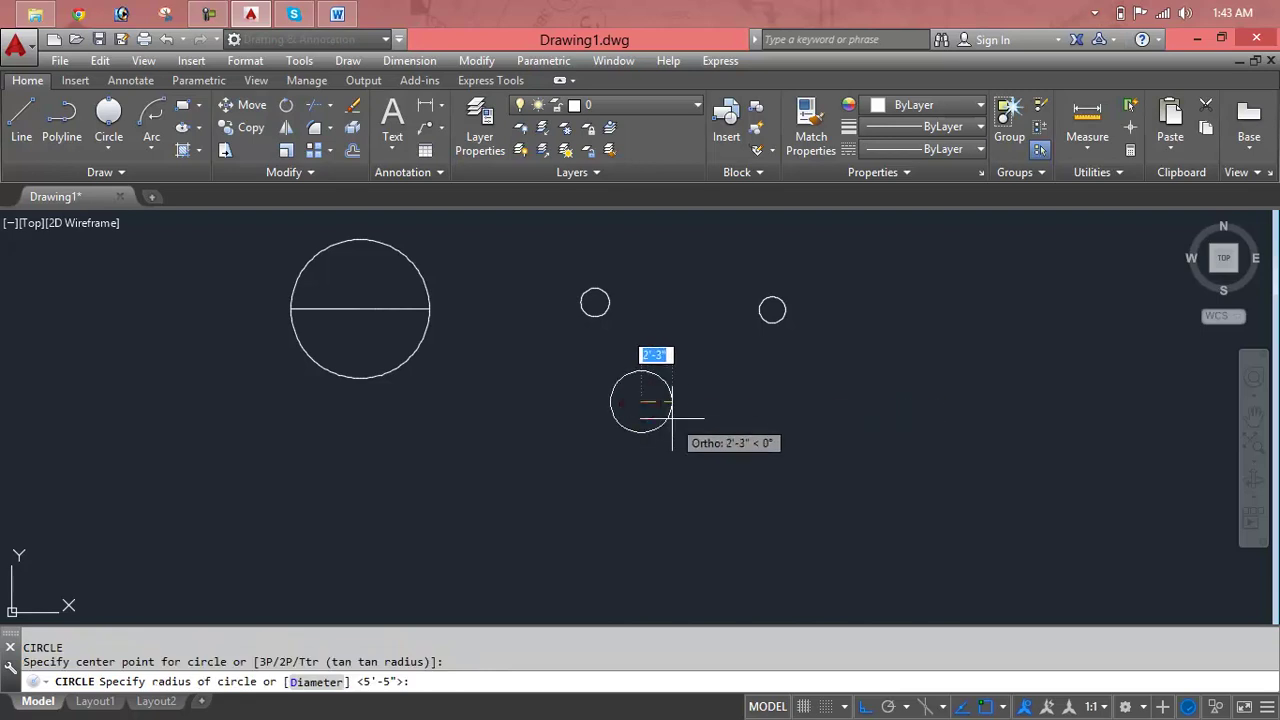
pyautogui.press('Return')
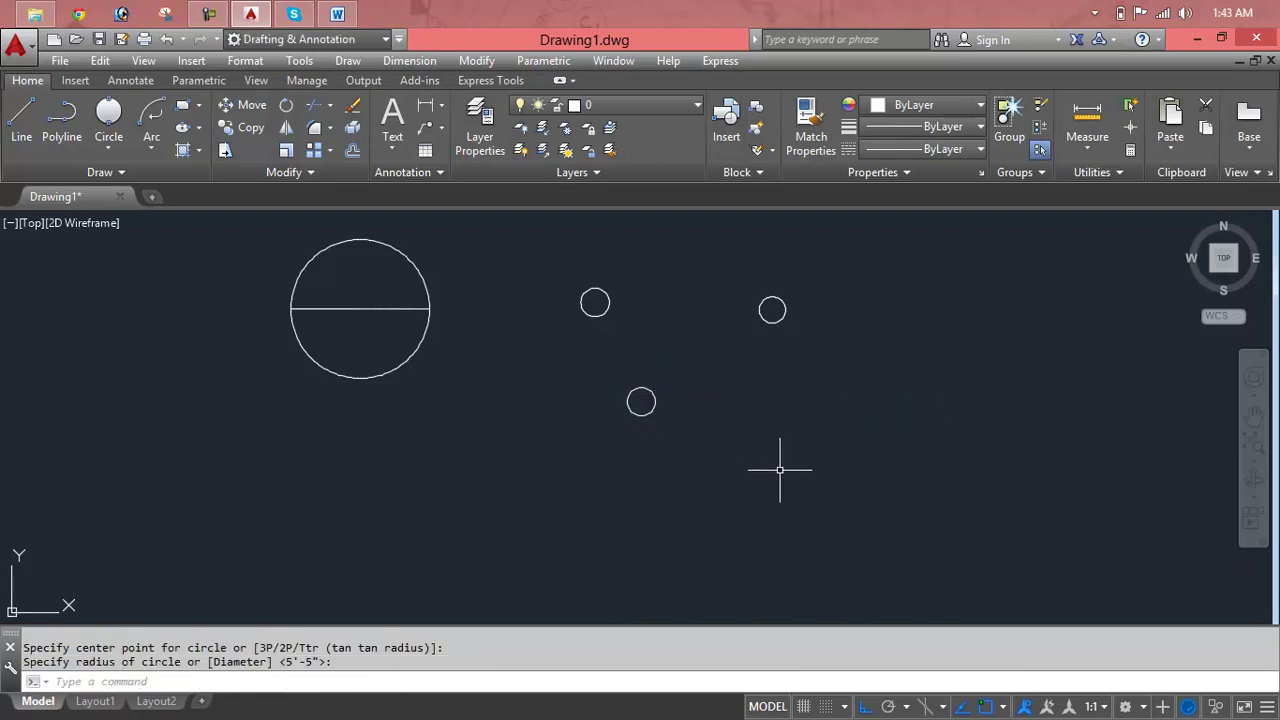
pyautogui.click(108, 147)
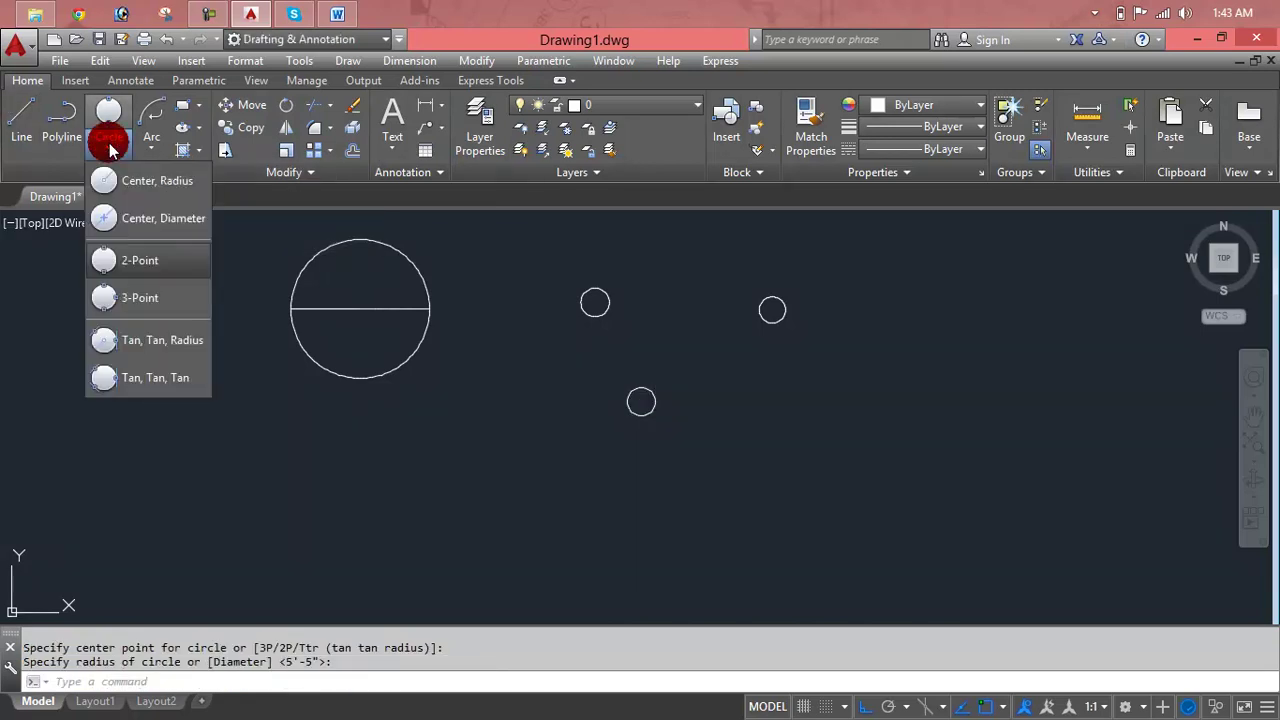
pyautogui.click(128, 308)
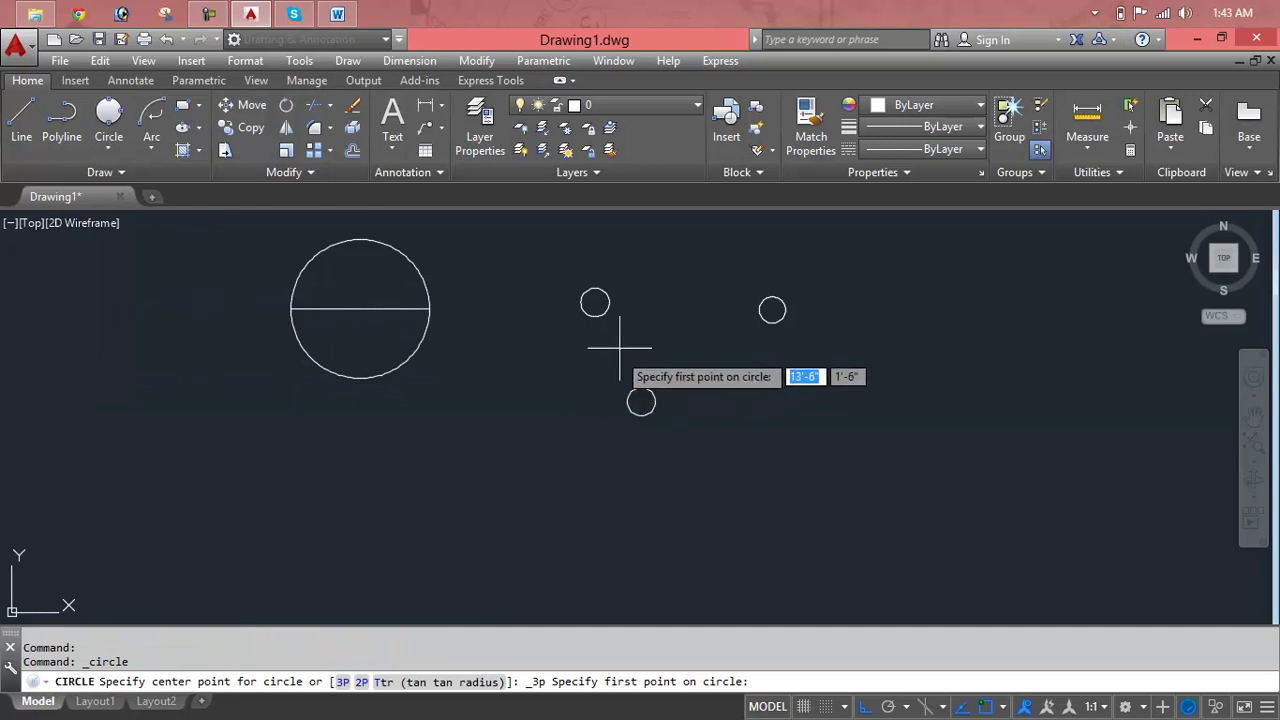
pyautogui.click(609, 300)
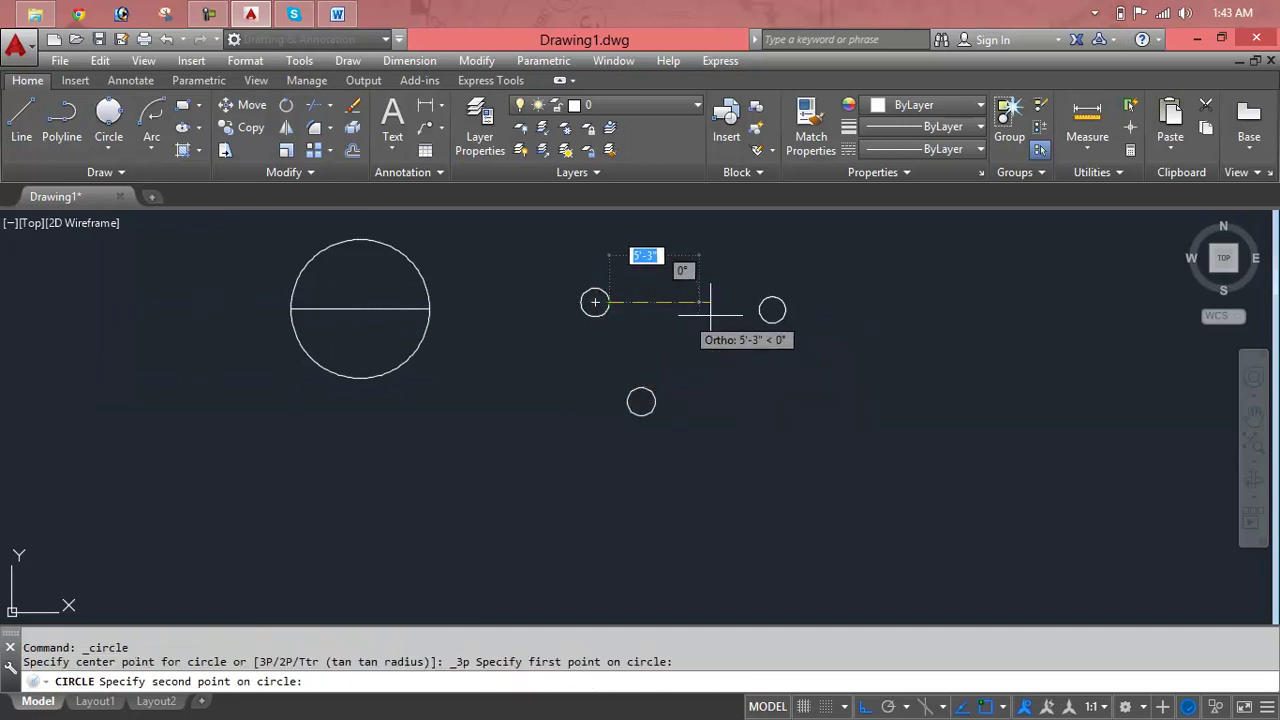
pyautogui.click(771, 309)
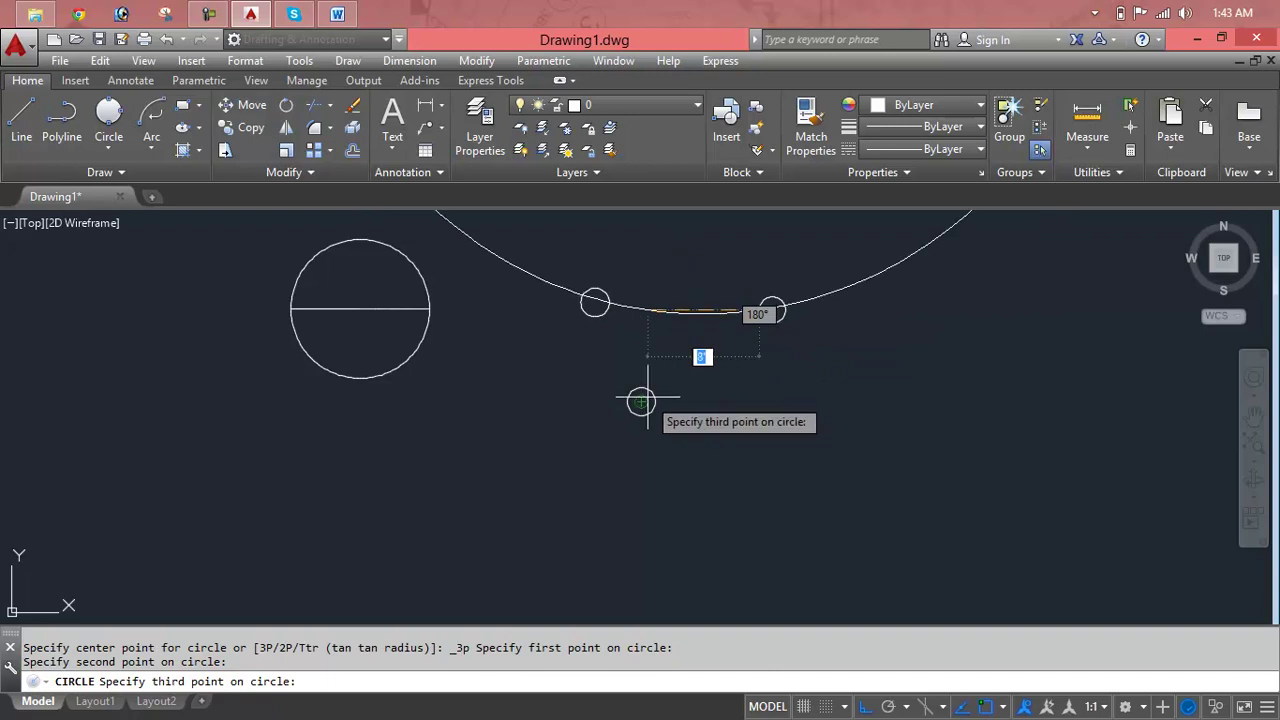
pyautogui.click(653, 398)
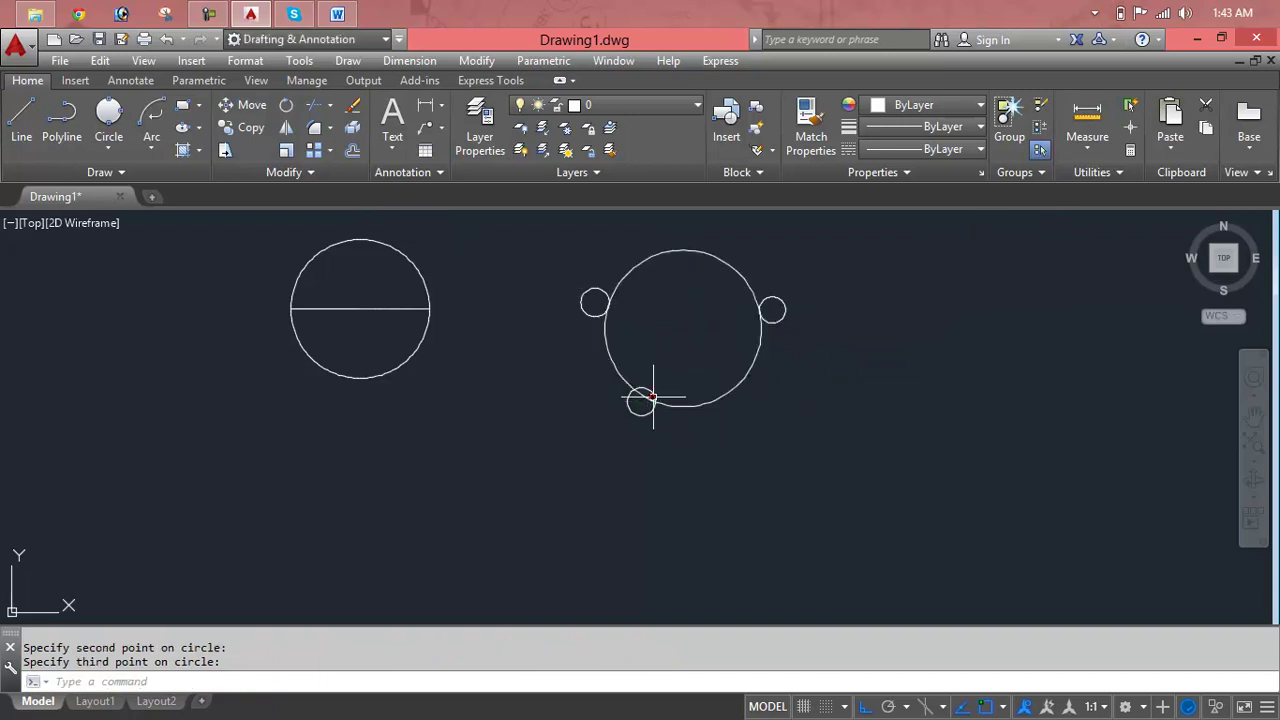
pyautogui.scroll(4, 680, 349)
pyautogui.scroll(3, 680, 349)
pyautogui.scroll(-5, 680, 349)
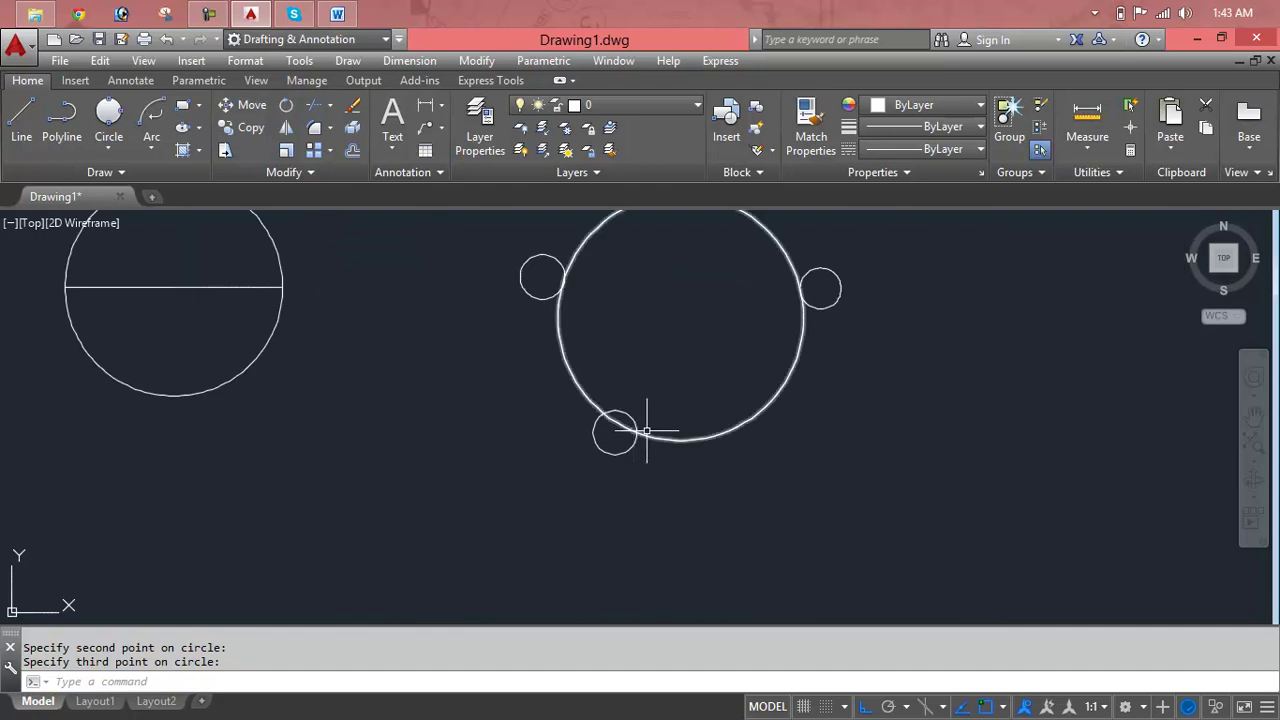
pyautogui.scroll(3, 622, 422)
pyautogui.scroll(4, 622, 422)
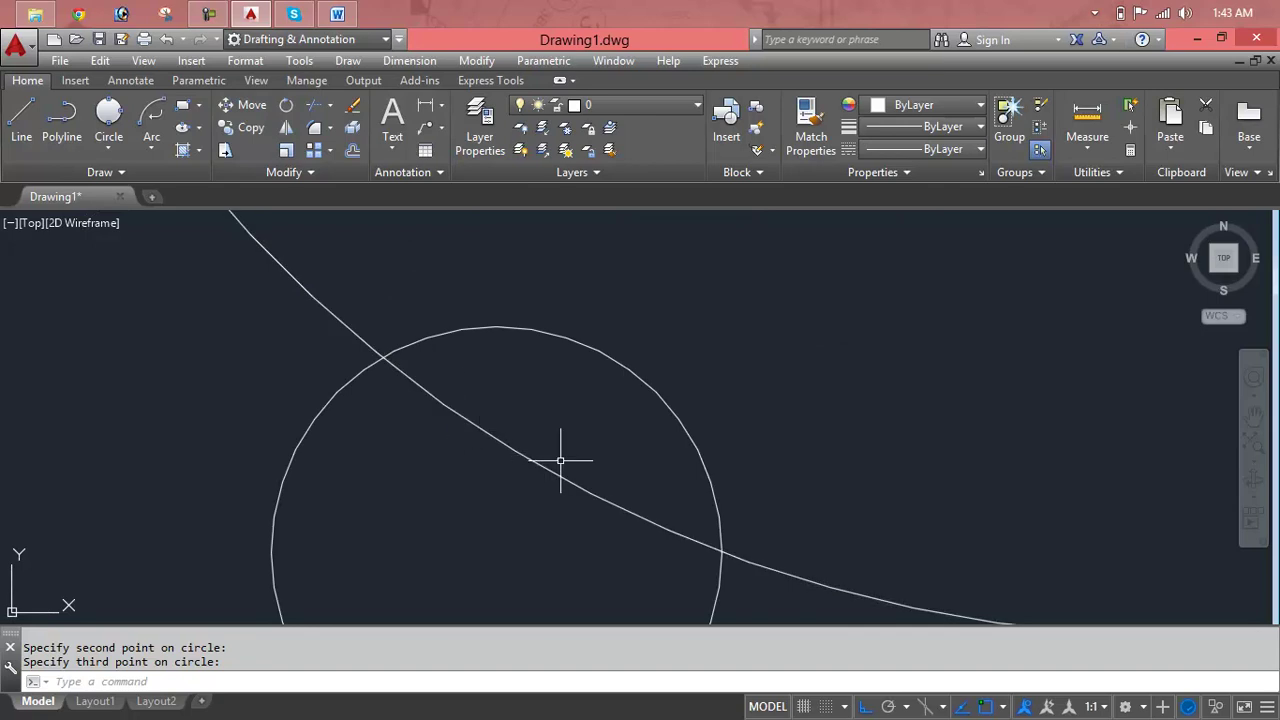
pyautogui.scroll(-7, 681, 497)
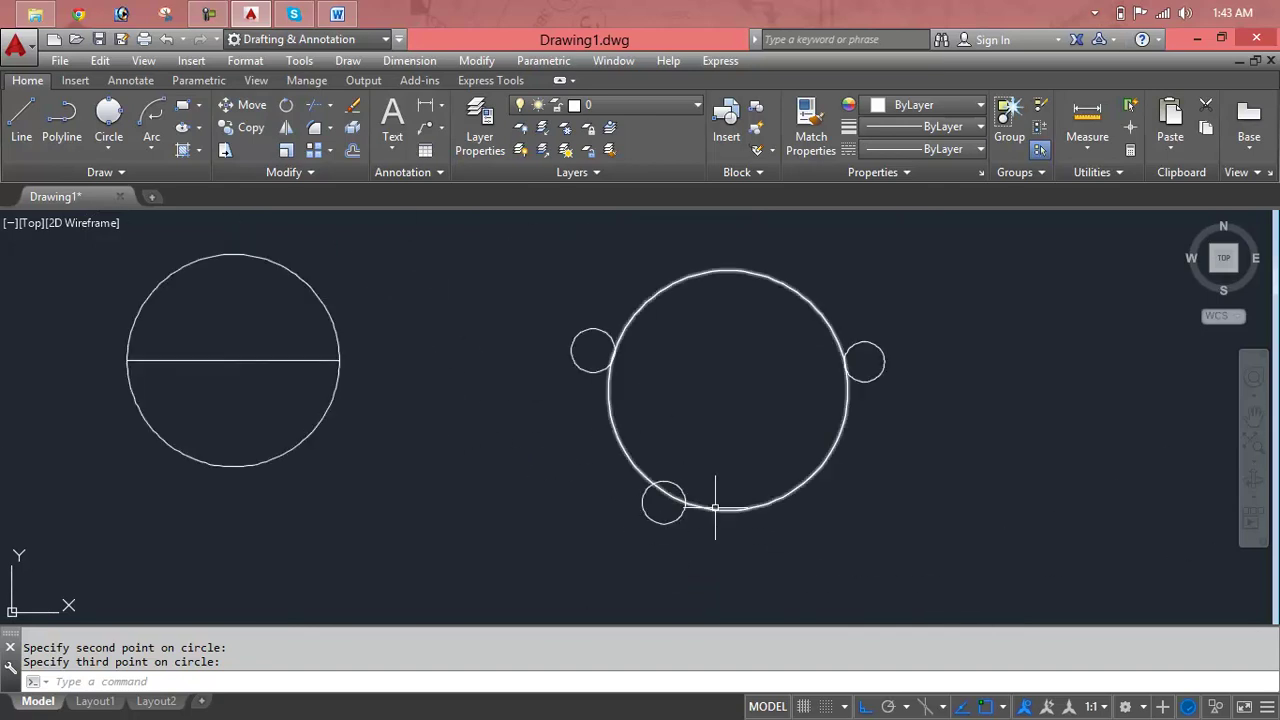
pyautogui.click(715, 510)
pyautogui.press('Delete')
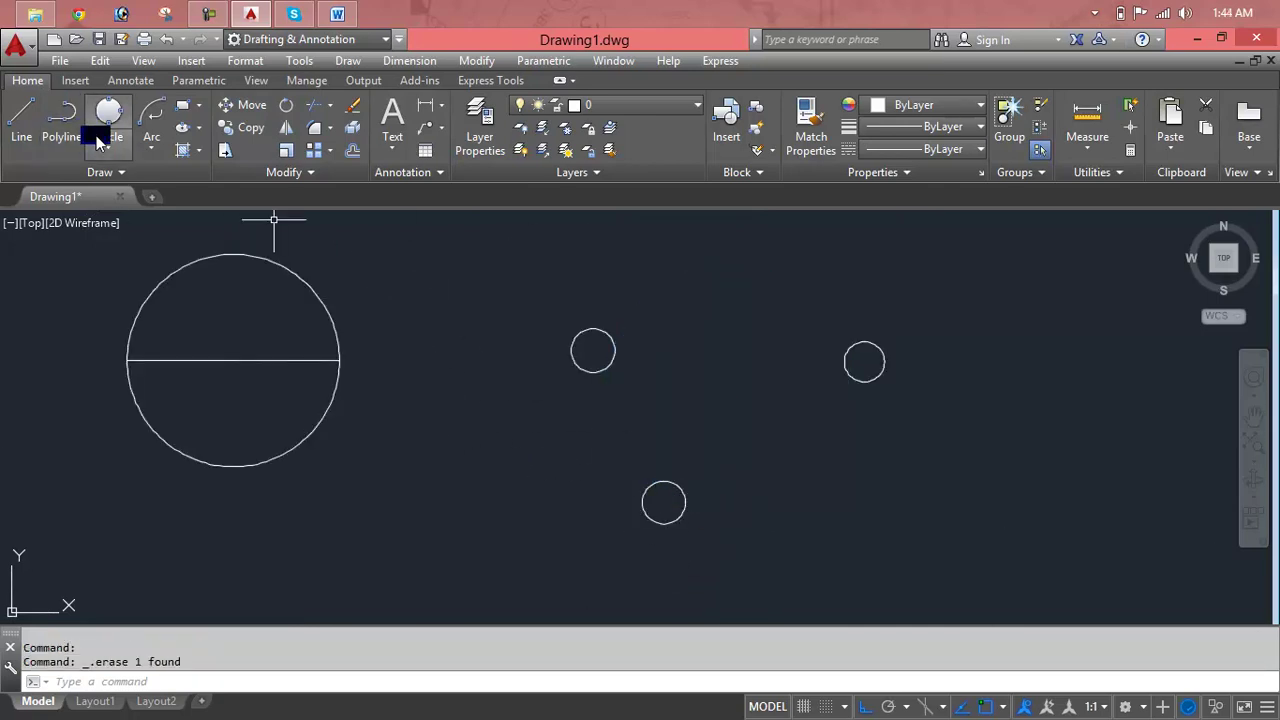
# Draw a 3-Point circle through the edges of the right, left and lower small circles
pyautogui.click(109, 148)
pyautogui.click(125, 297)
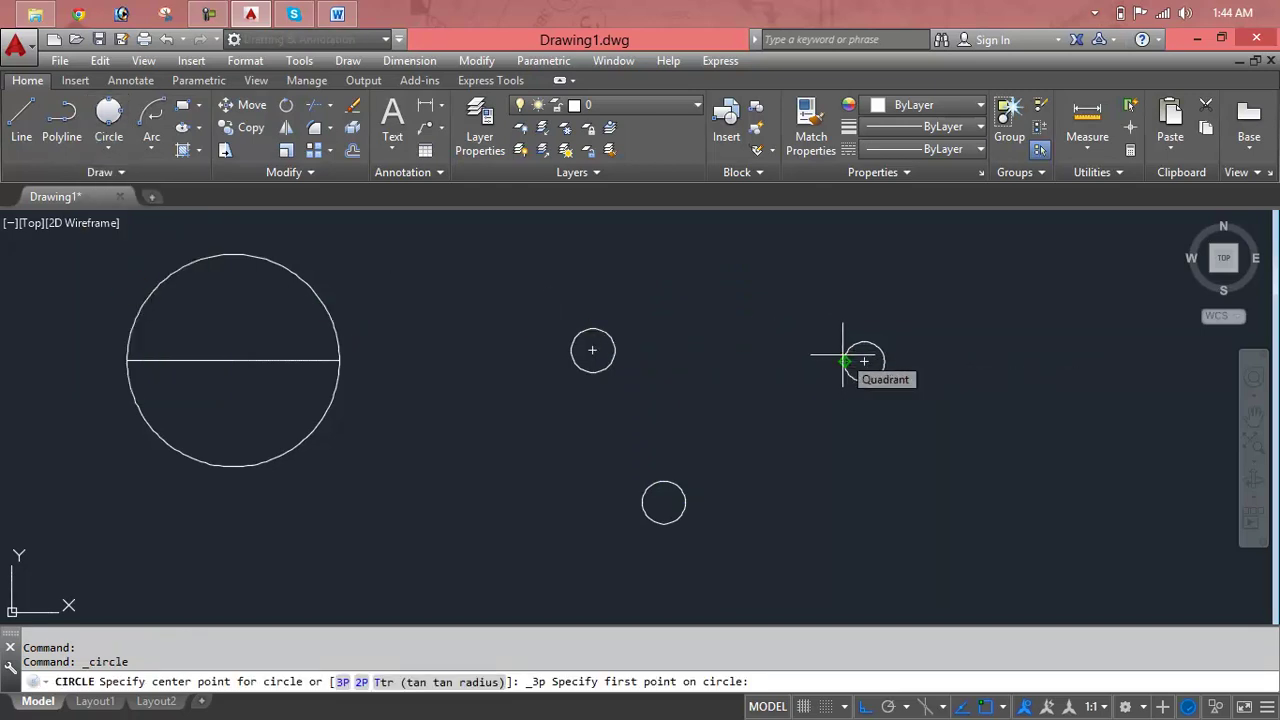
pyautogui.click(843, 360)
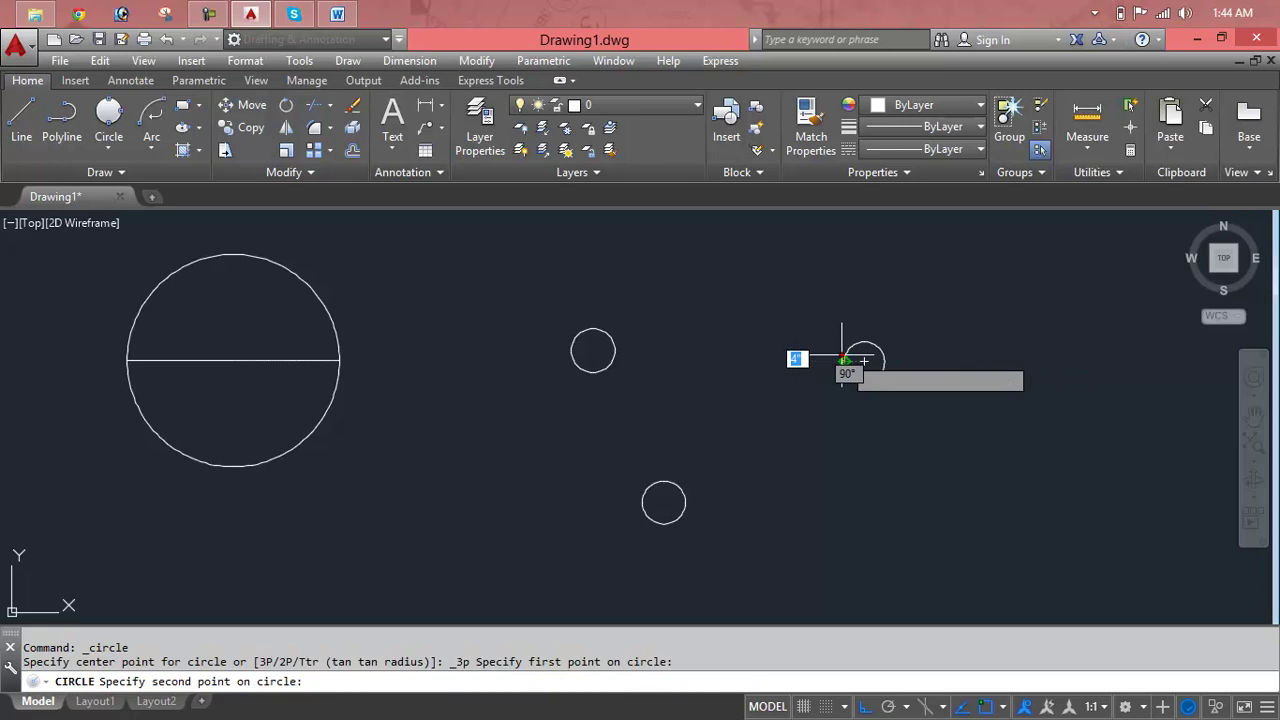
pyautogui.click(614, 351)
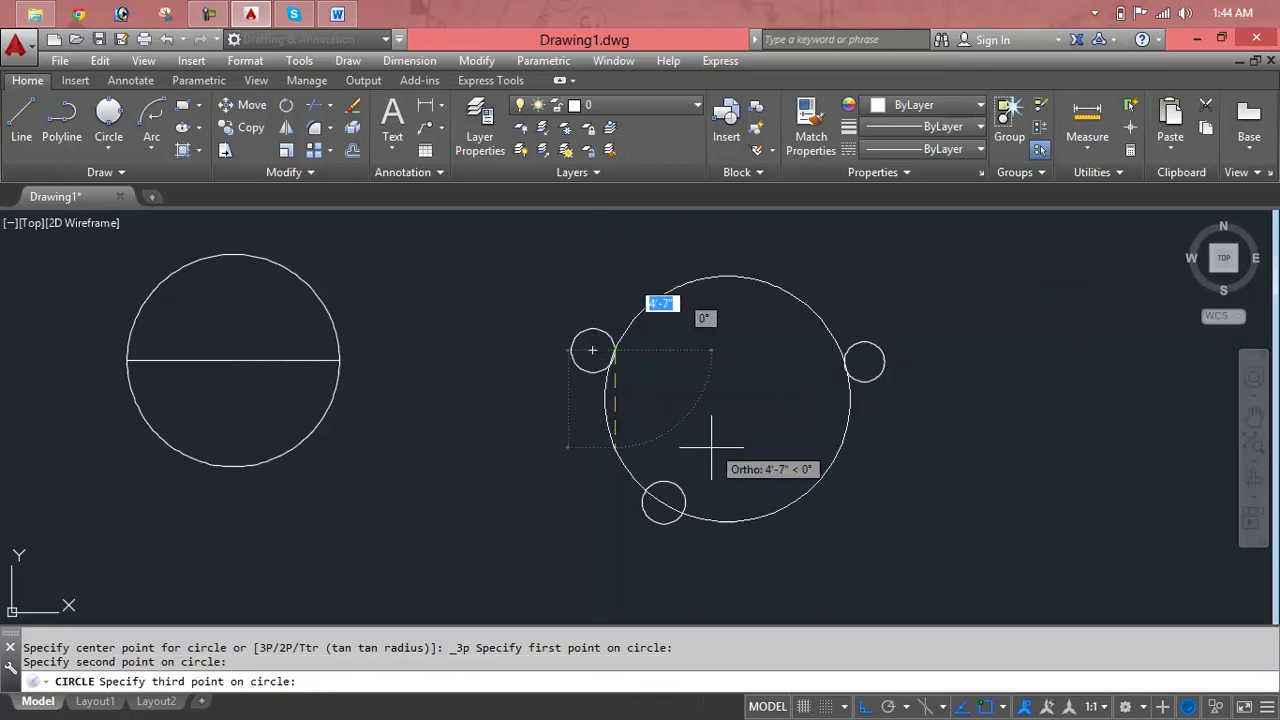
pyautogui.scroll(5, 684, 486)
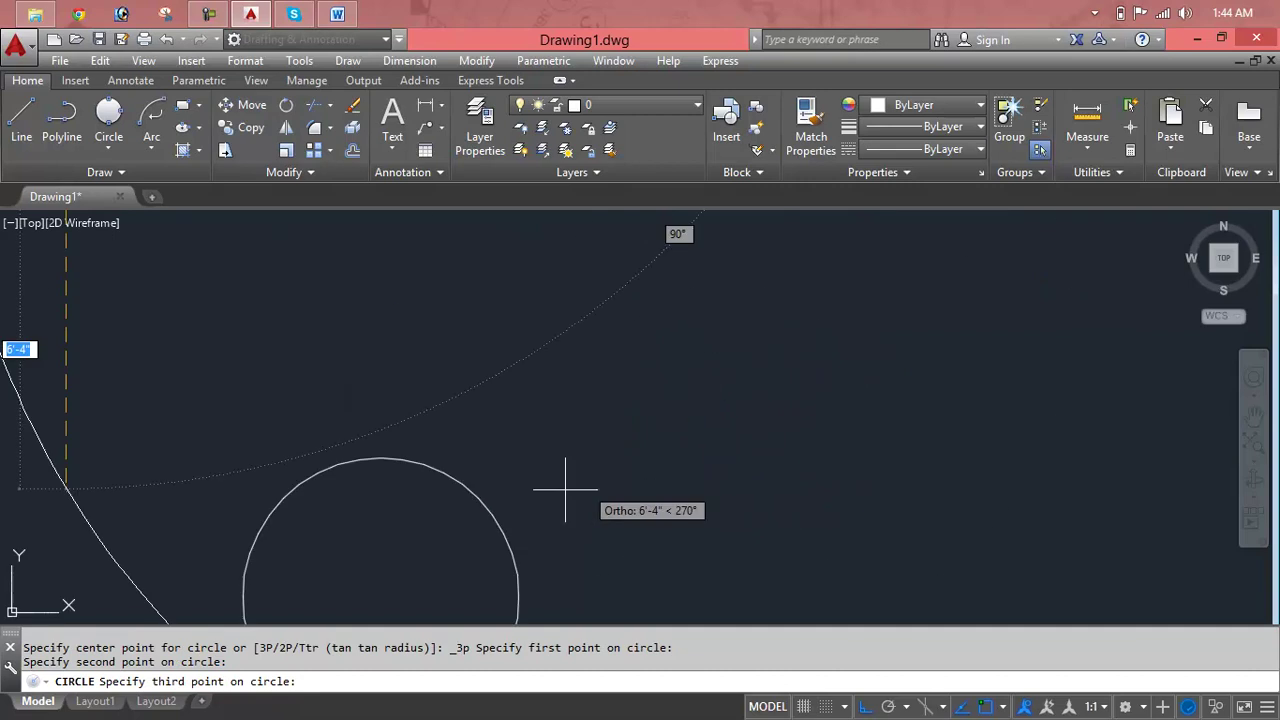
pyautogui.click(467, 489)
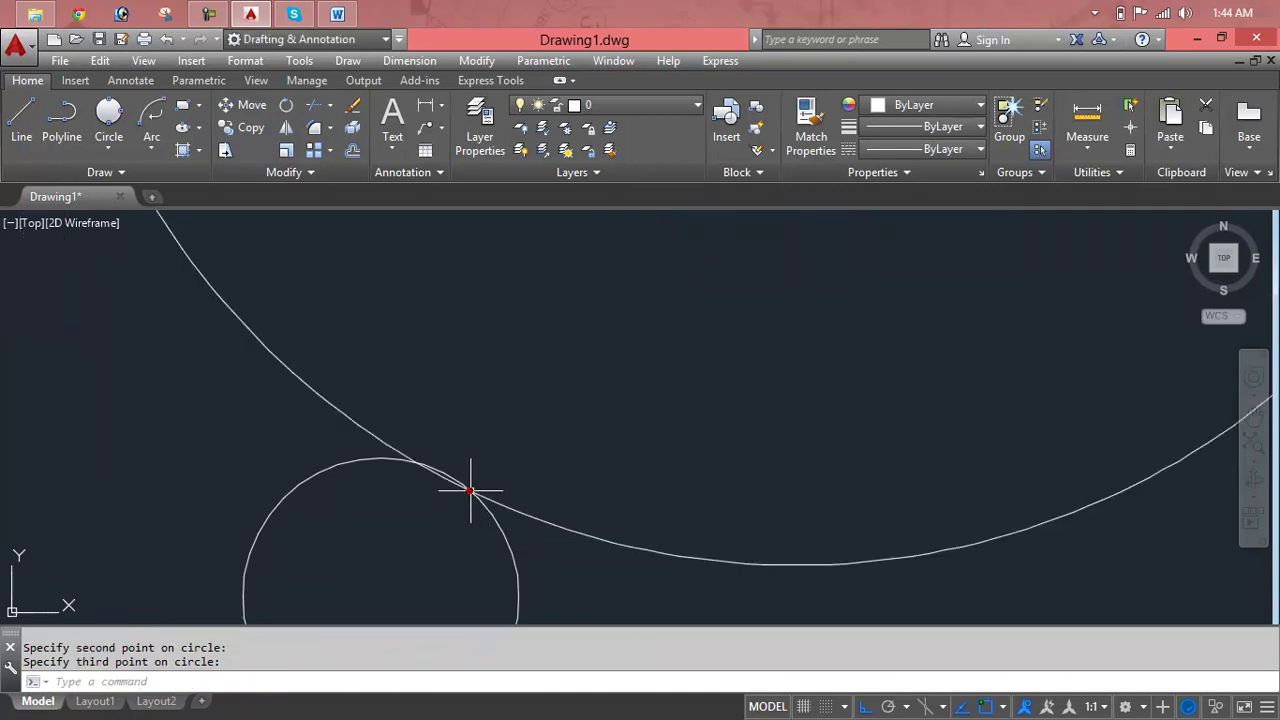
# Zoom and pan around the new circle to check where it touches each small circle
pyautogui.scroll(-5, 441, 309)
pyautogui.moveTo(429, 219); pyautogui.dragTo(477, 306, button='middle')
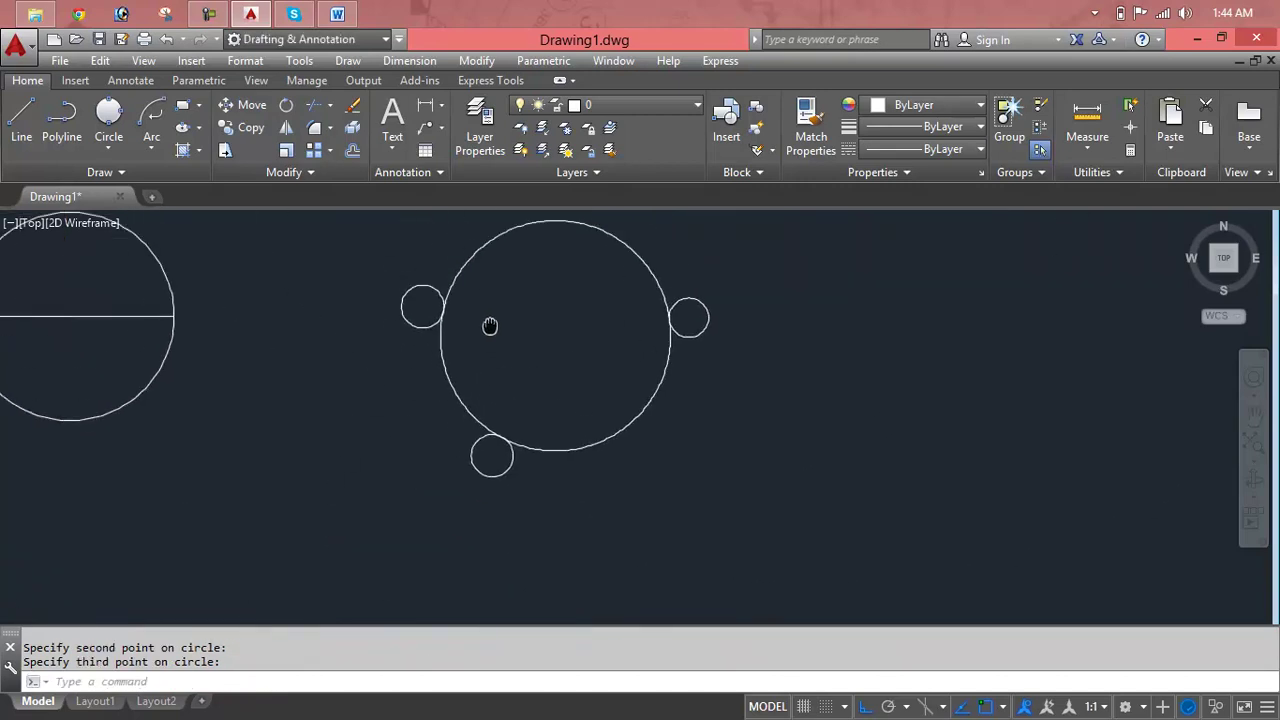
pyautogui.scroll(3, 443, 334)
pyautogui.scroll(2, 429, 329)
pyautogui.scroll(3, 528, 345)
pyautogui.scroll(2, 525, 345)
pyautogui.scroll(-3, 280, 340)
pyautogui.scroll(-2, 508, 351)
pyautogui.scroll(2, 787, 377)
pyautogui.scroll(2, 787, 377)
pyautogui.scroll(2, 737, 349)
pyautogui.moveTo(651, 266); pyautogui.dragTo(686, 529, button='middle')
pyautogui.scroll(-3, 671, 409)
pyautogui.scroll(-2, 591, 463)
pyautogui.moveTo(591, 463)
pyautogui.mouseDown(button='middle')
pyautogui.moveTo(653, 327)
pyautogui.moveTo(778, 176)
pyautogui.mouseUp(button='middle')
pyautogui.scroll(2, 464, 385)
pyautogui.scroll(2, 480, 337)
pyautogui.scroll(-6, 480, 337)
pyautogui.click(545, 350)
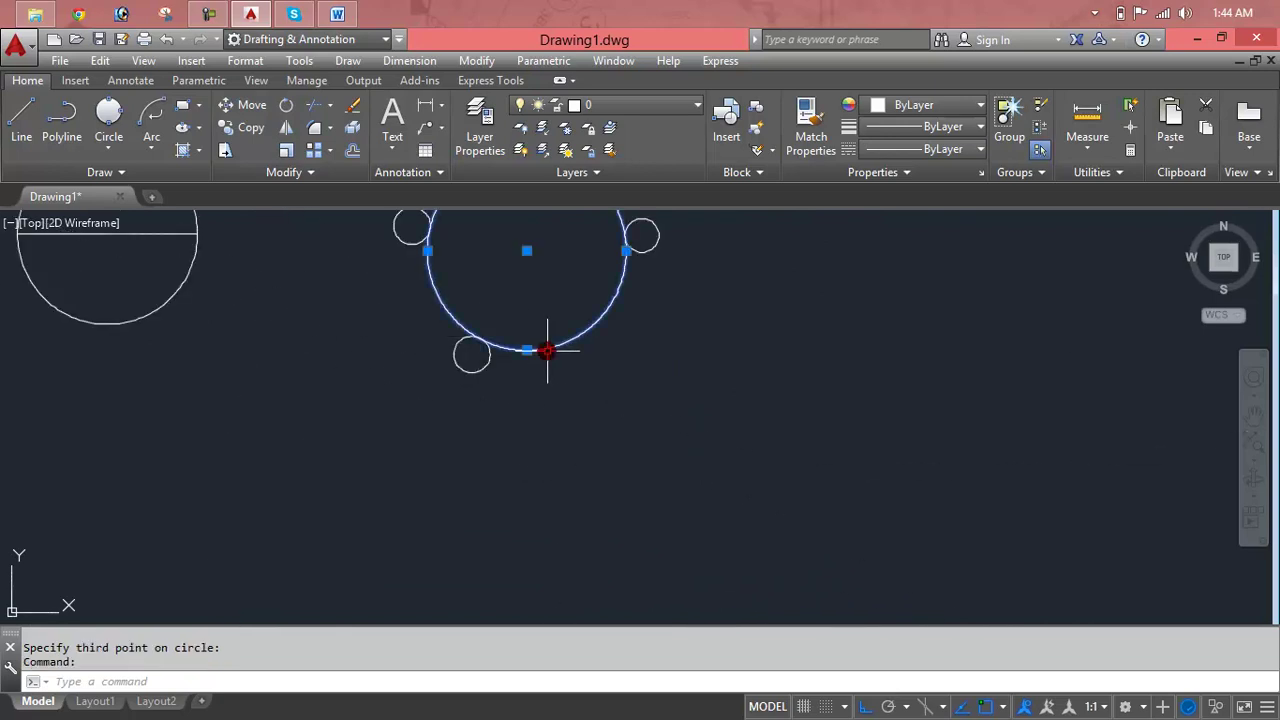
pyautogui.press('Delete')
pyautogui.moveTo(548, 350); pyautogui.dragTo(728, 525, button='middle')
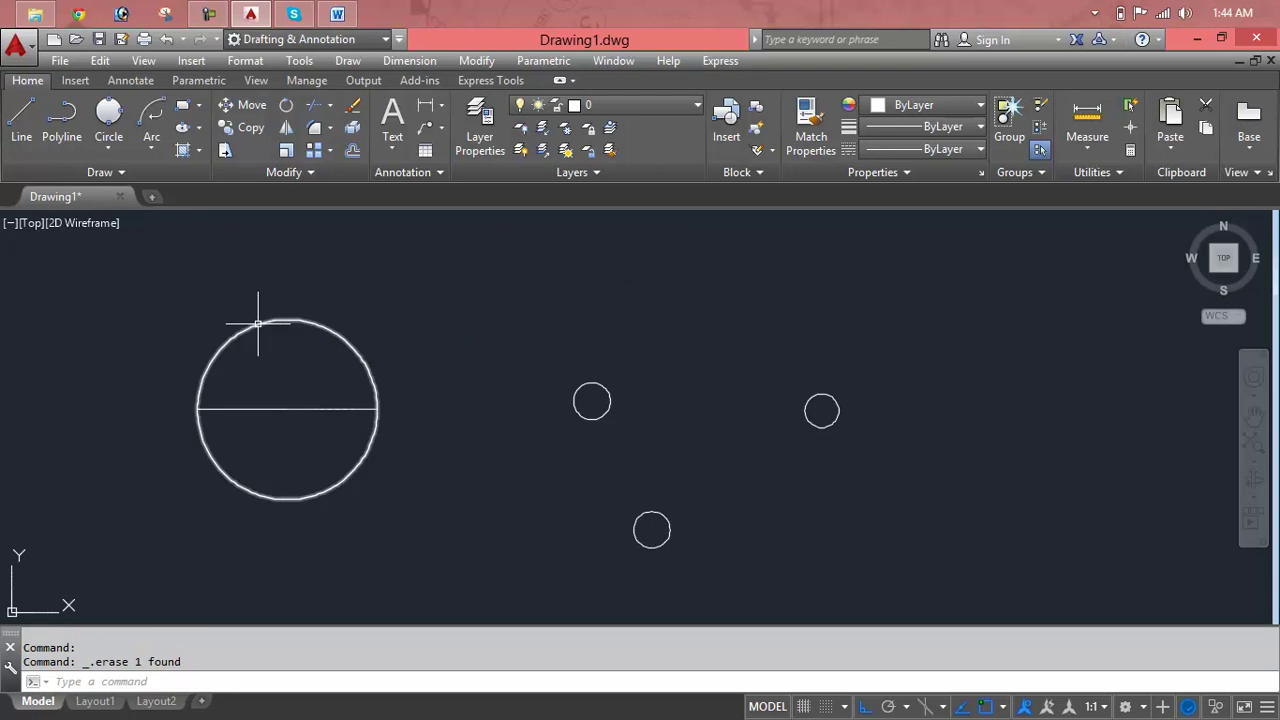
pyautogui.scroll(-2, 537, 393)
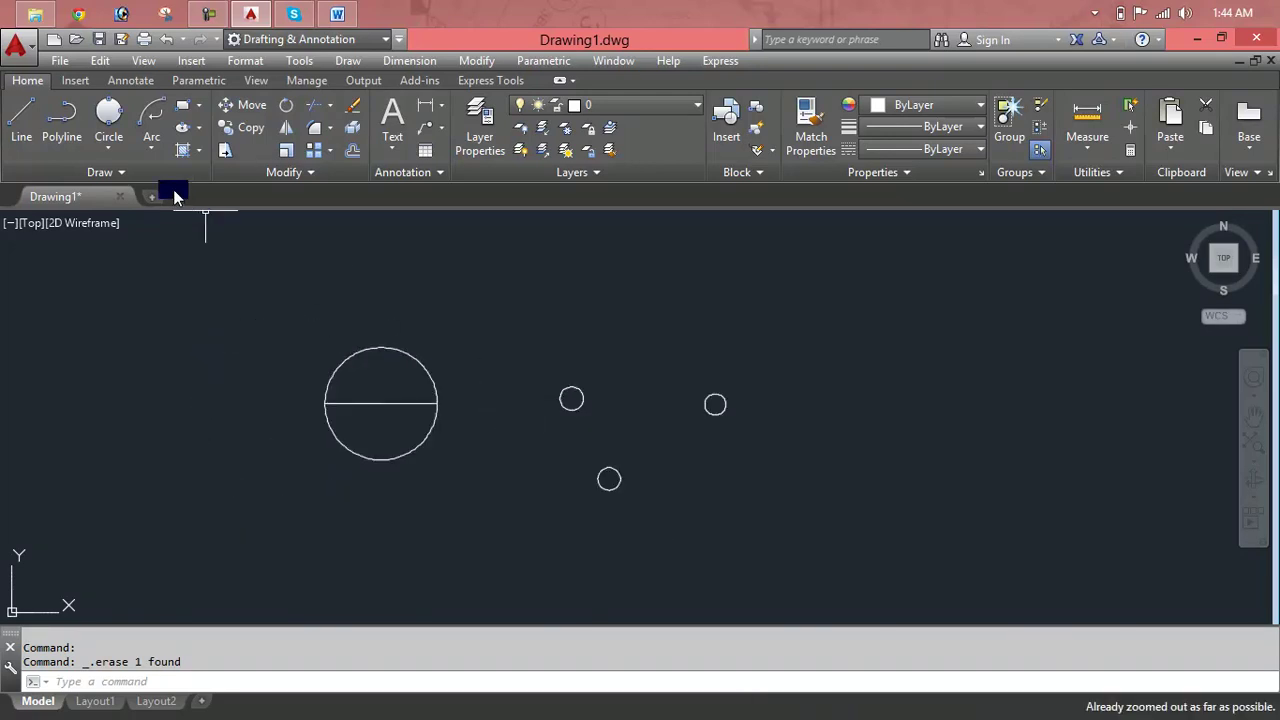
pyautogui.click(107, 148)
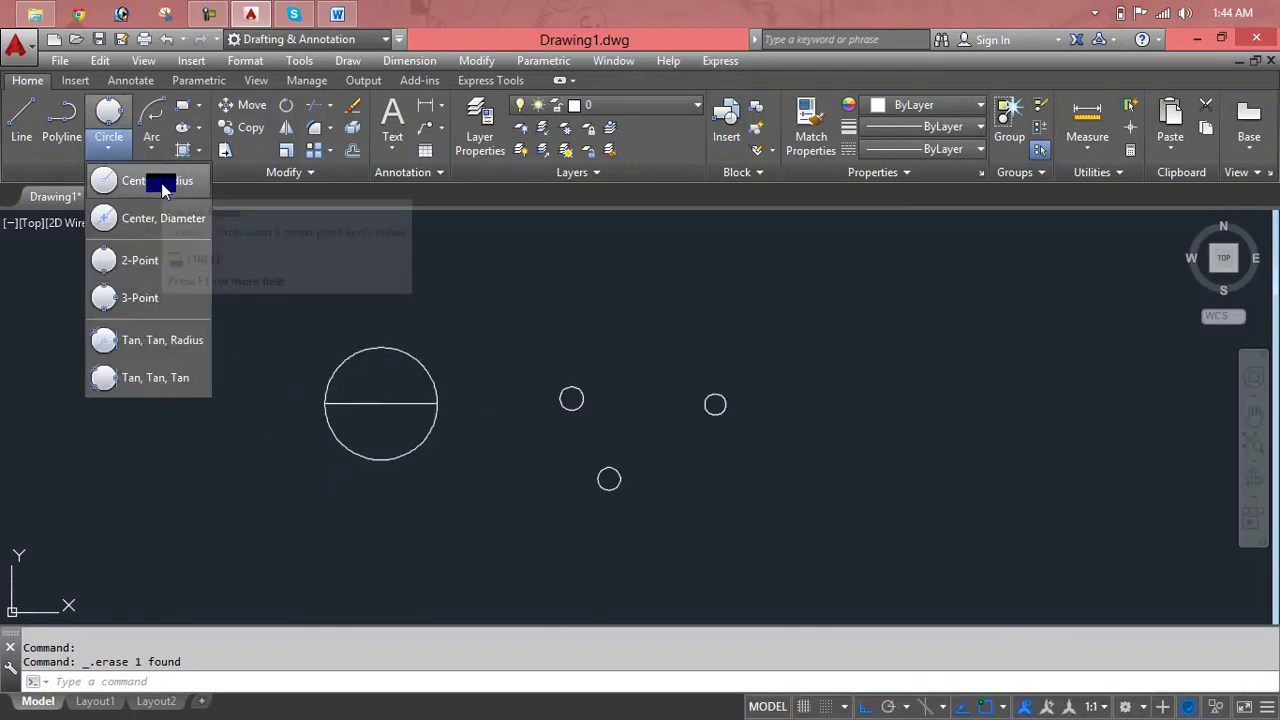
pyautogui.press('Escape')
pyautogui.press('Escape')
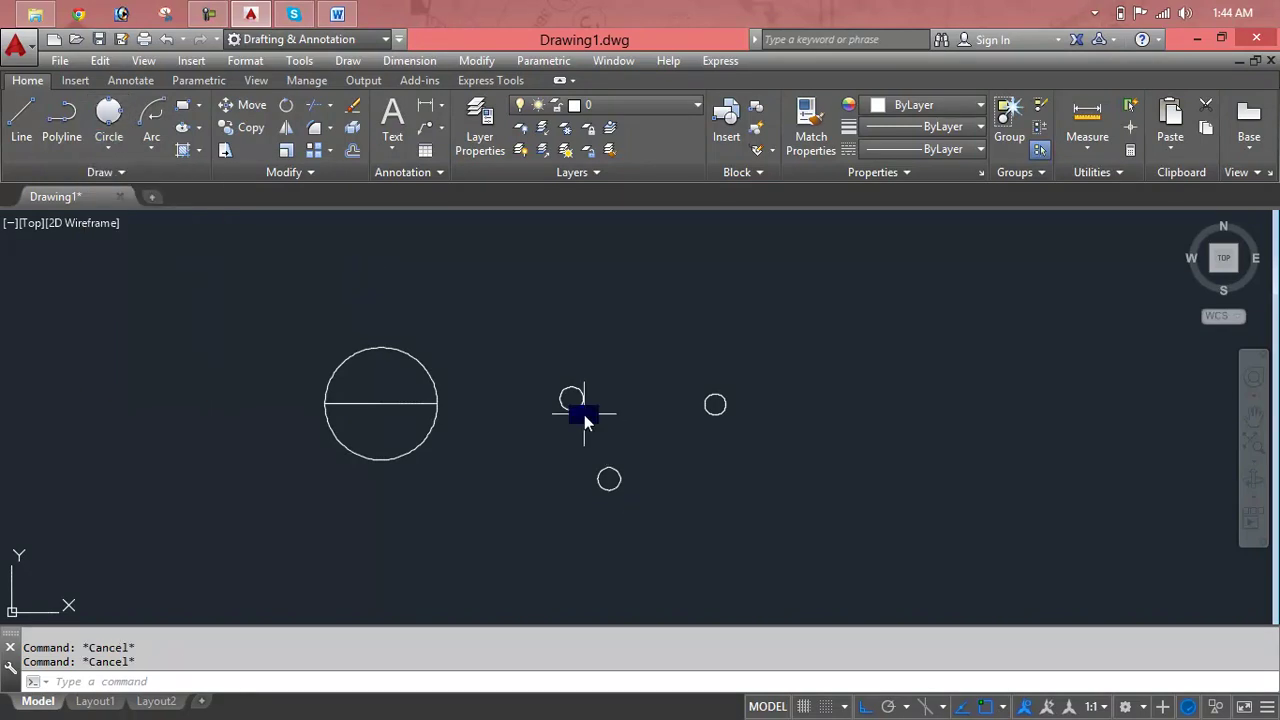
pyautogui.write('c')
pyautogui.press('Return')
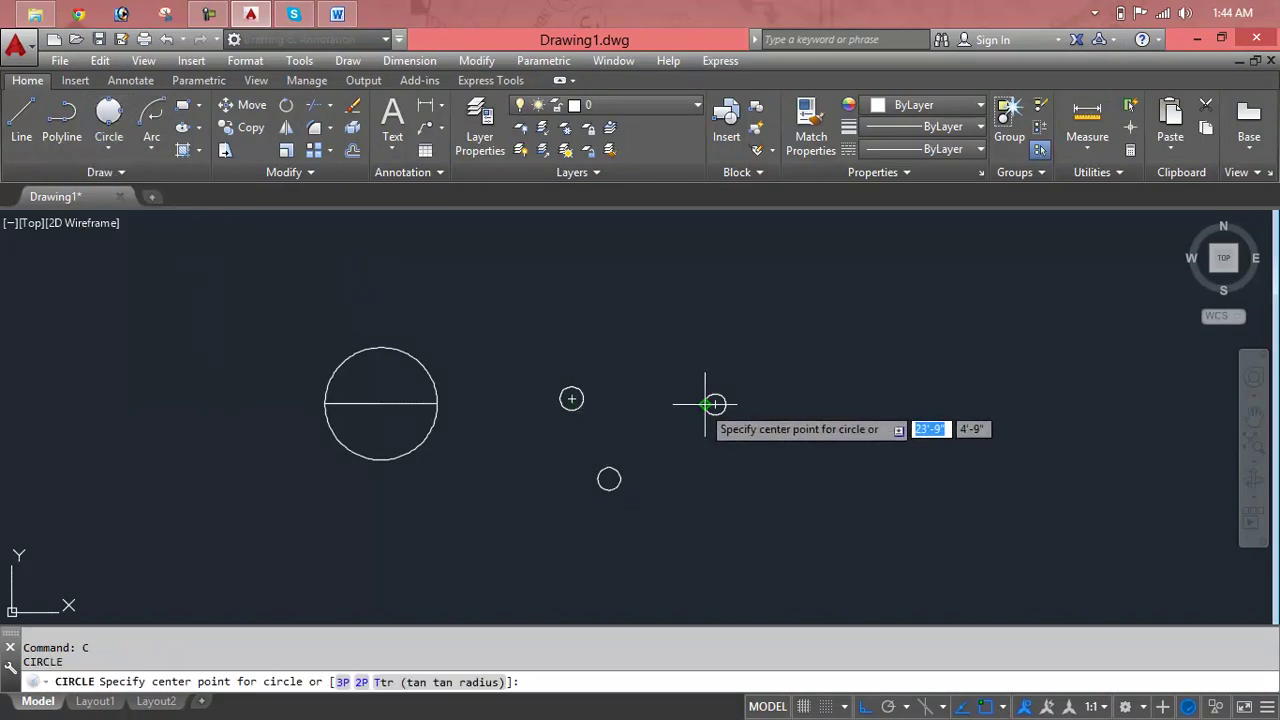
pyautogui.click(713, 404)
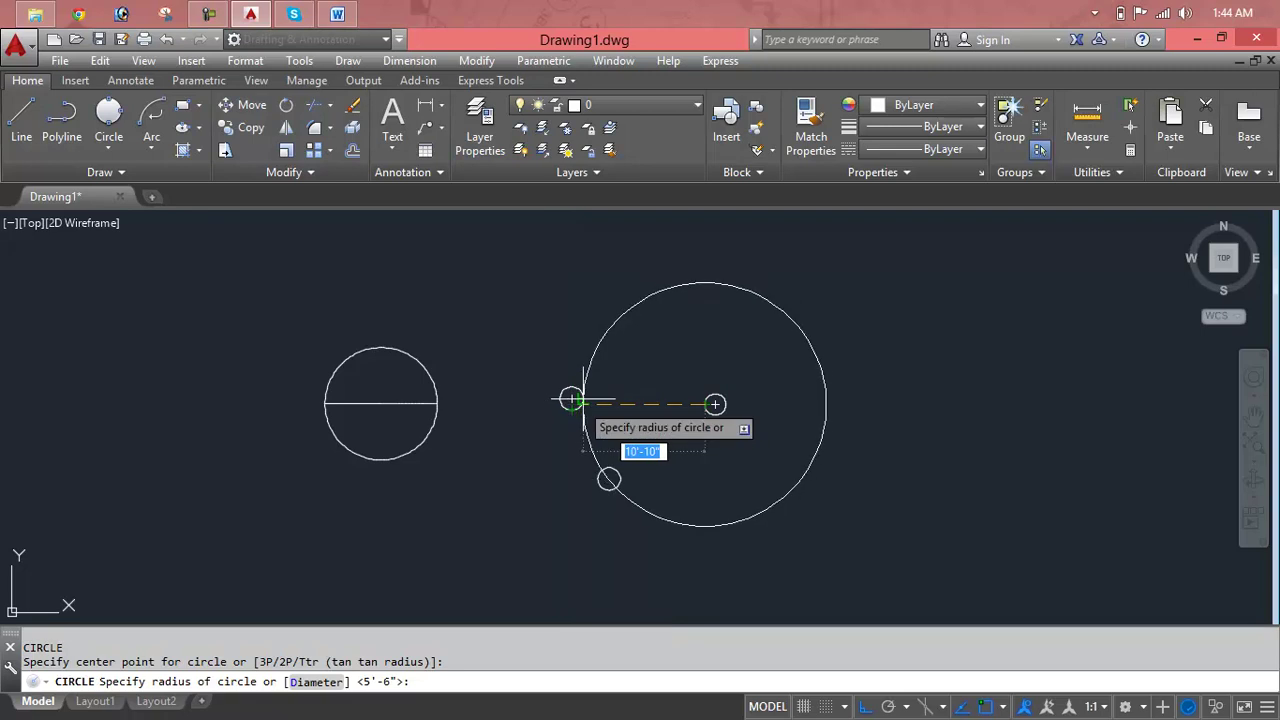
pyautogui.write('12')
pyautogui.press('Return')
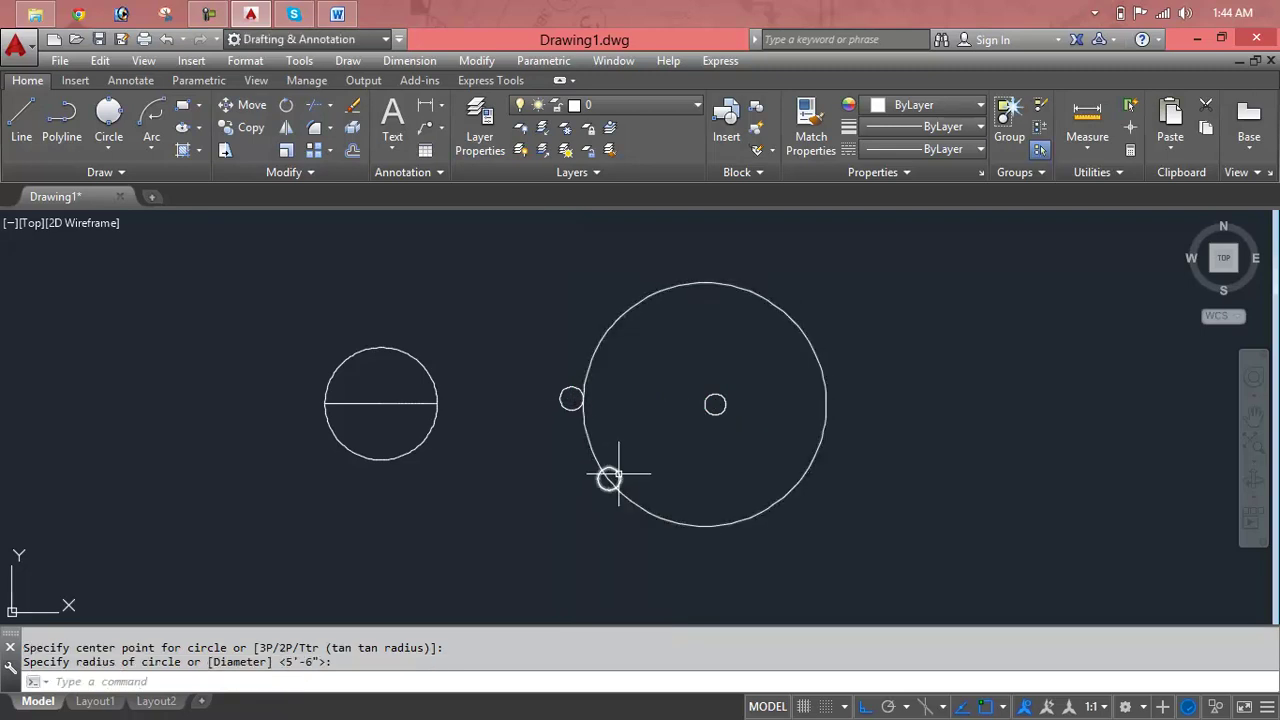
pyautogui.click(912, 270)
pyautogui.click(800, 399)
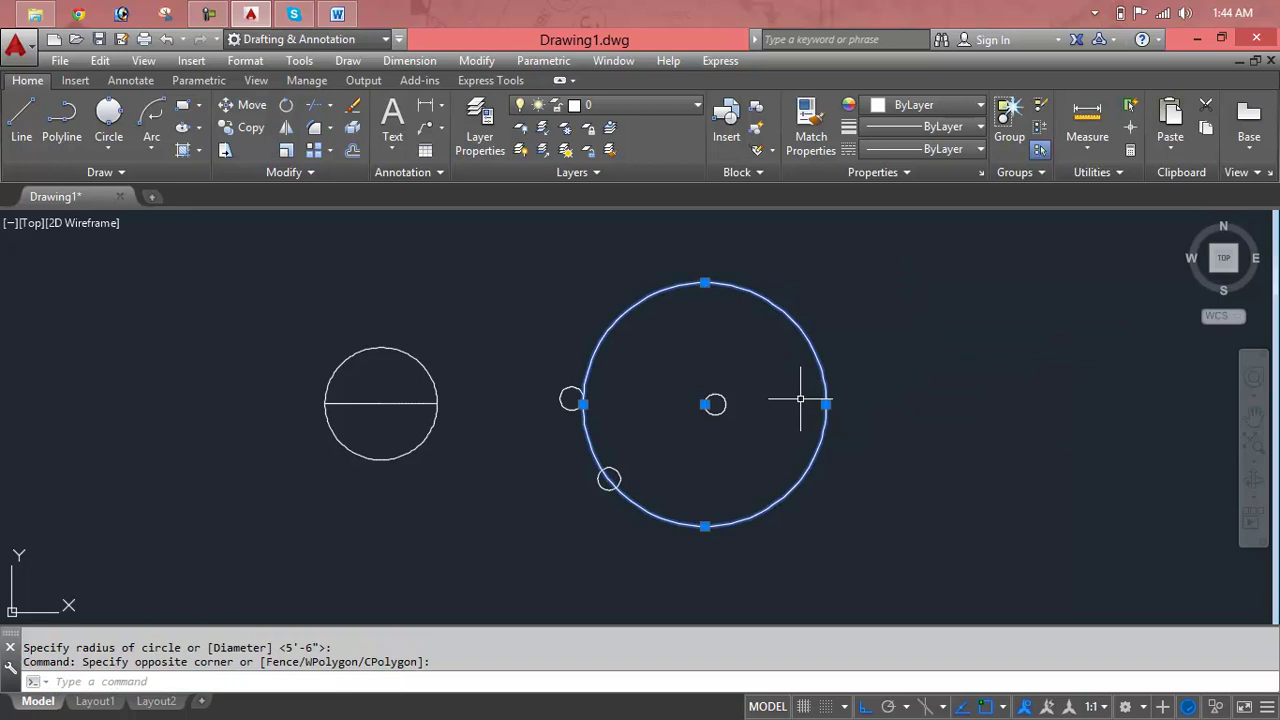
pyautogui.press('Delete')
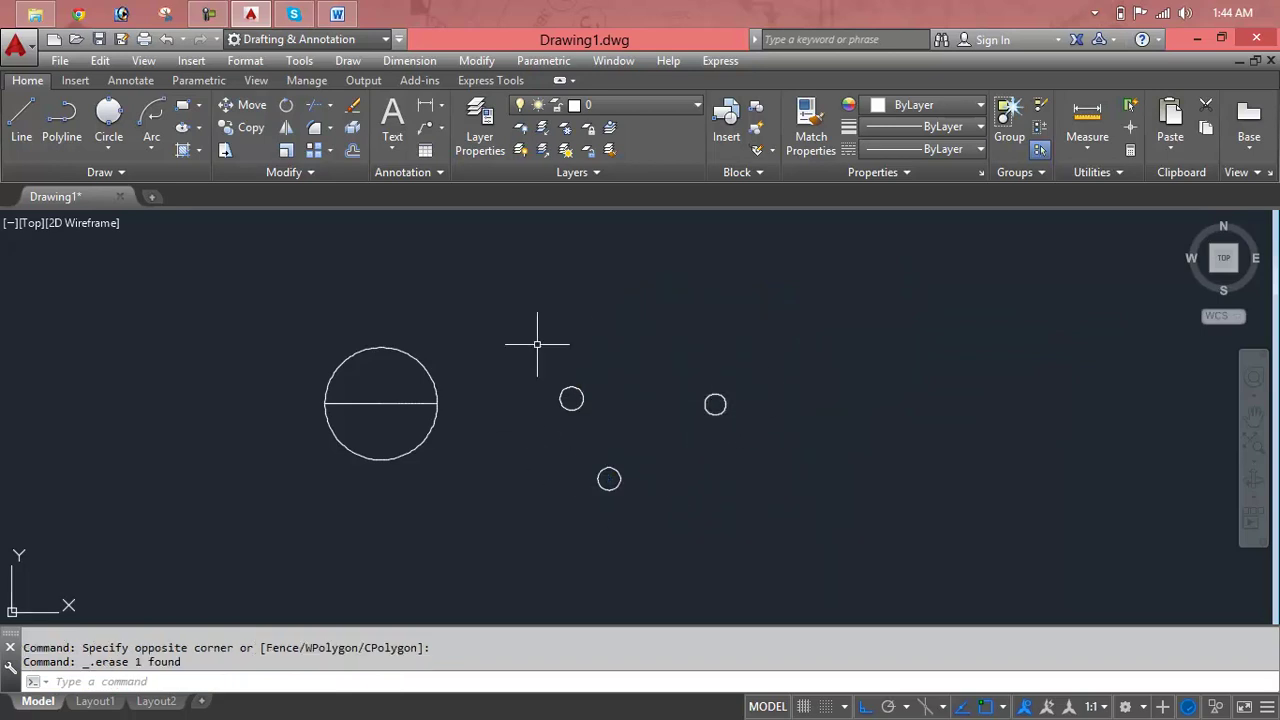
# Draw a Tan, Tan, Tan circle tangent to the right, left and lower small circles
pyautogui.click(148, 147)
pyautogui.click(108, 151)
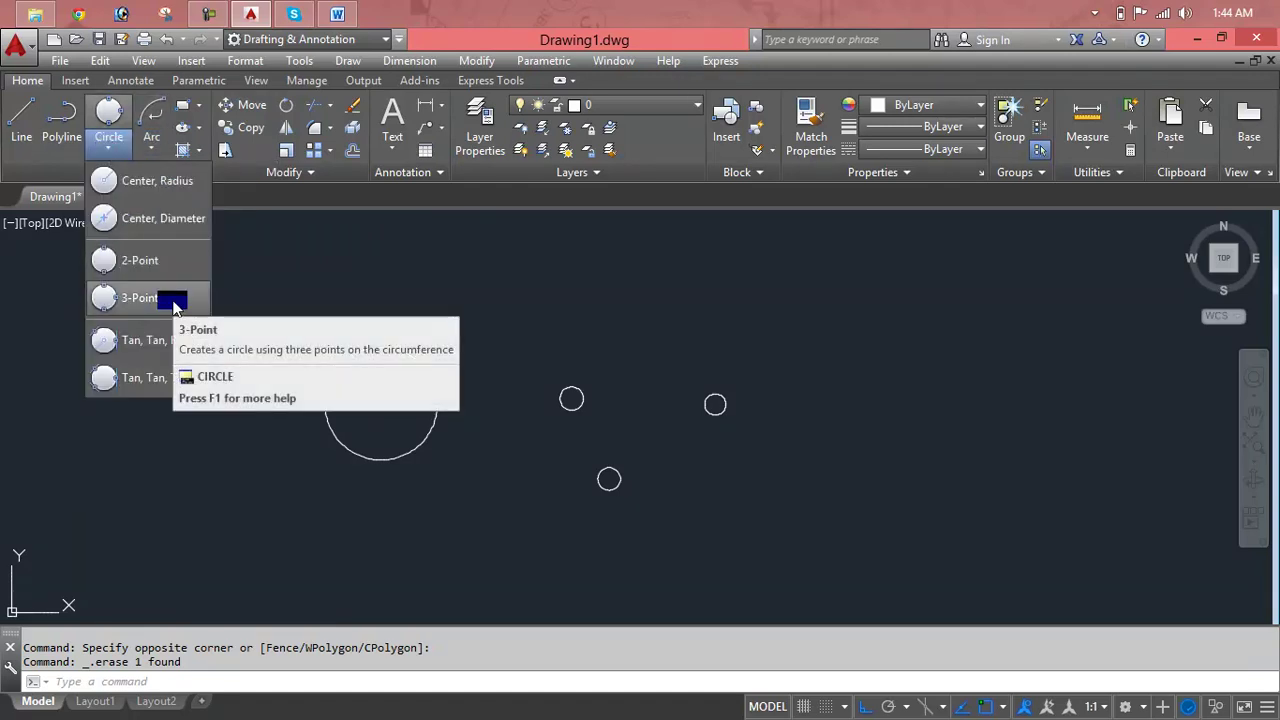
pyautogui.moveTo(148, 378)
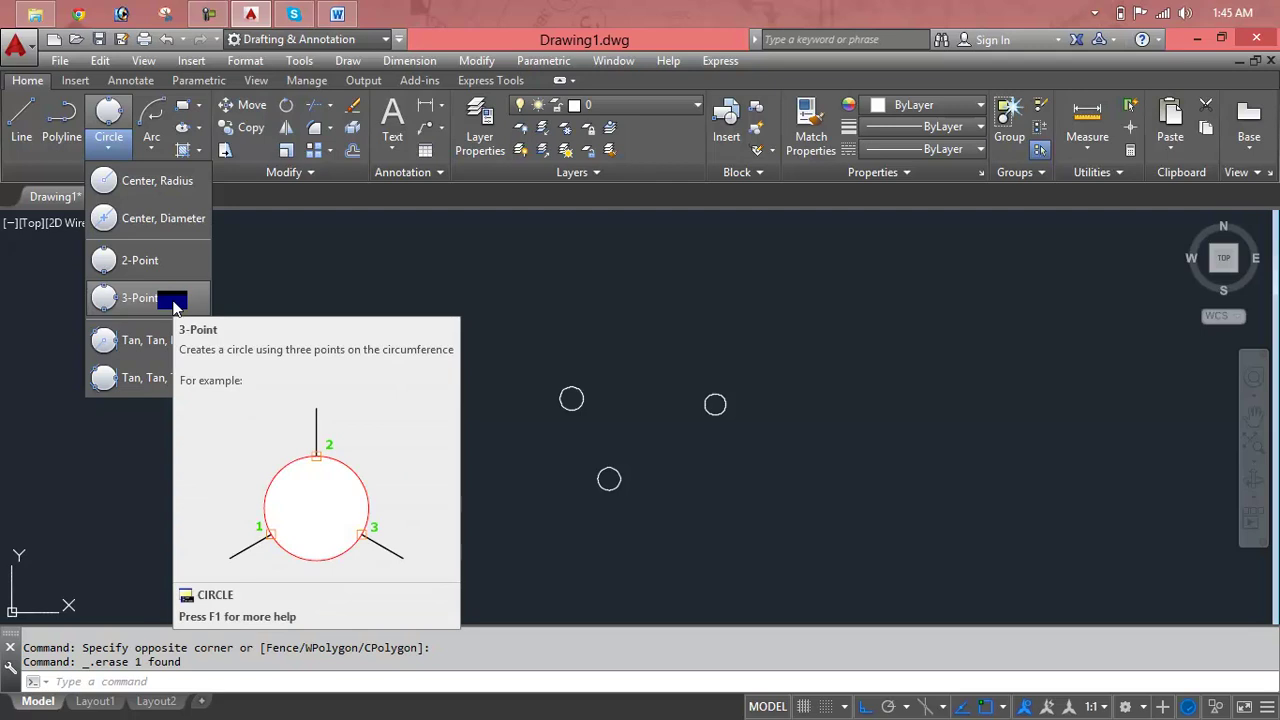
pyautogui.click(155, 387)
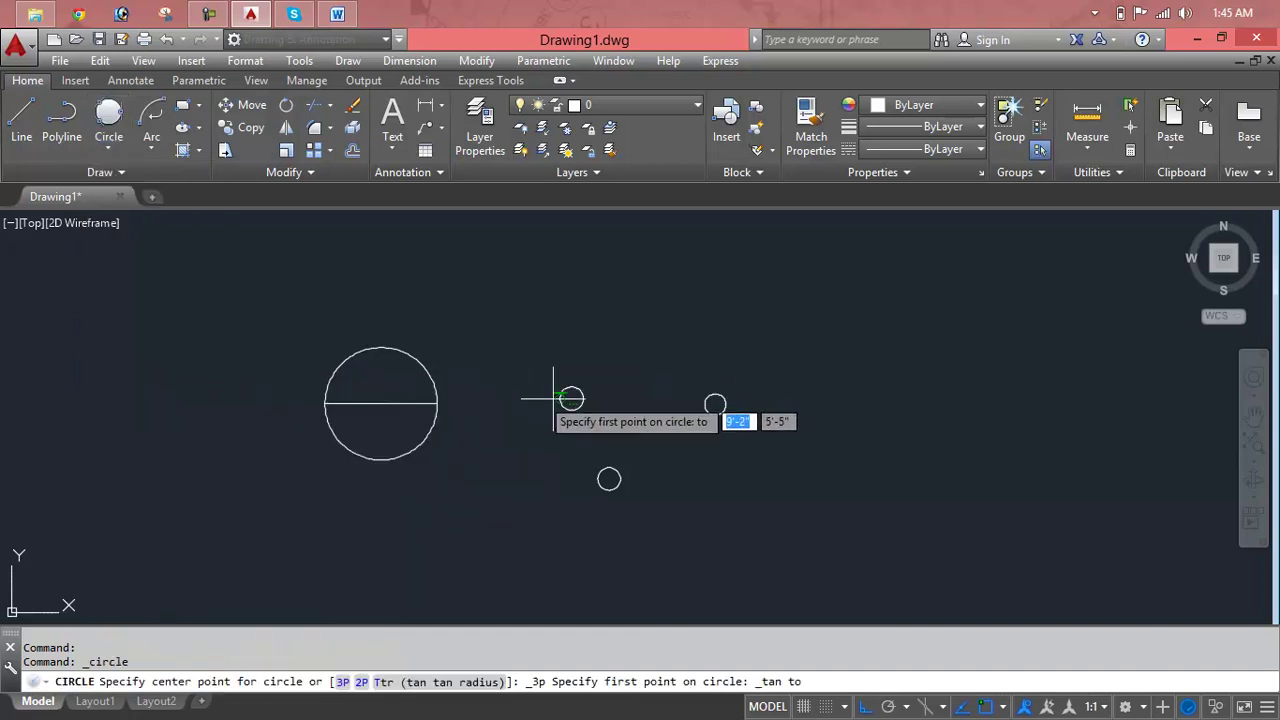
pyautogui.click(714, 405)
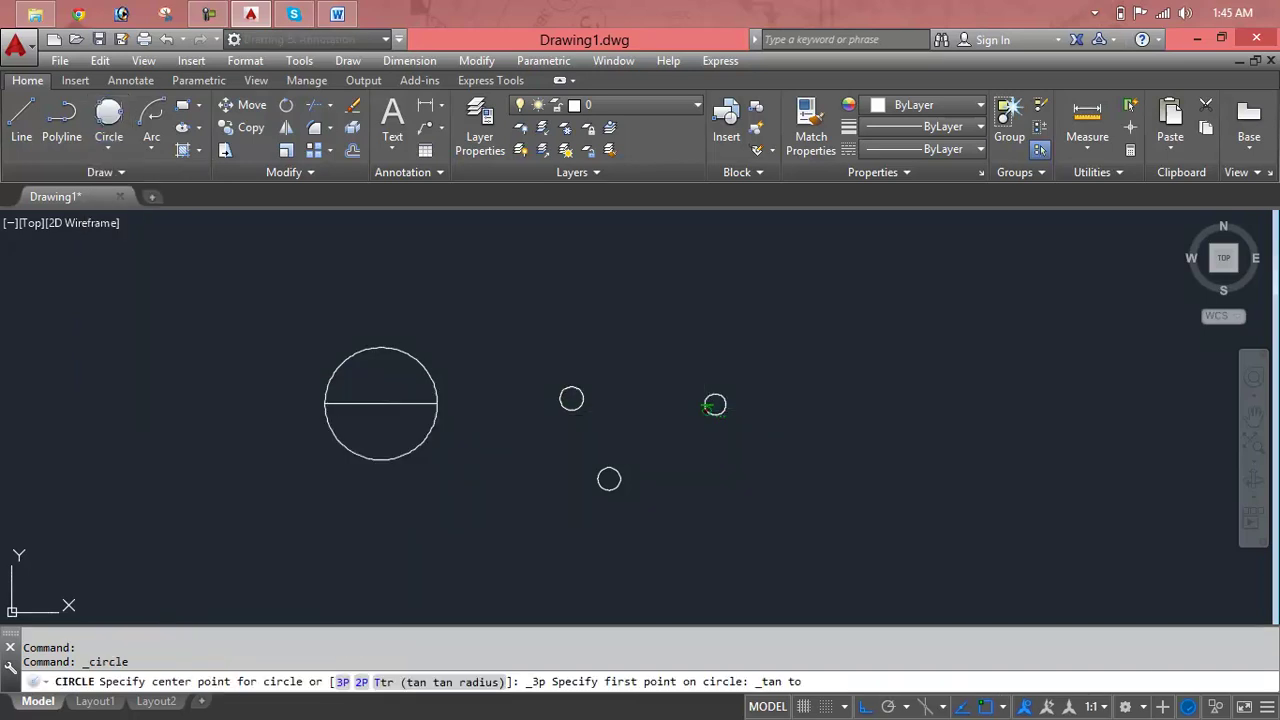
pyautogui.click(586, 399)
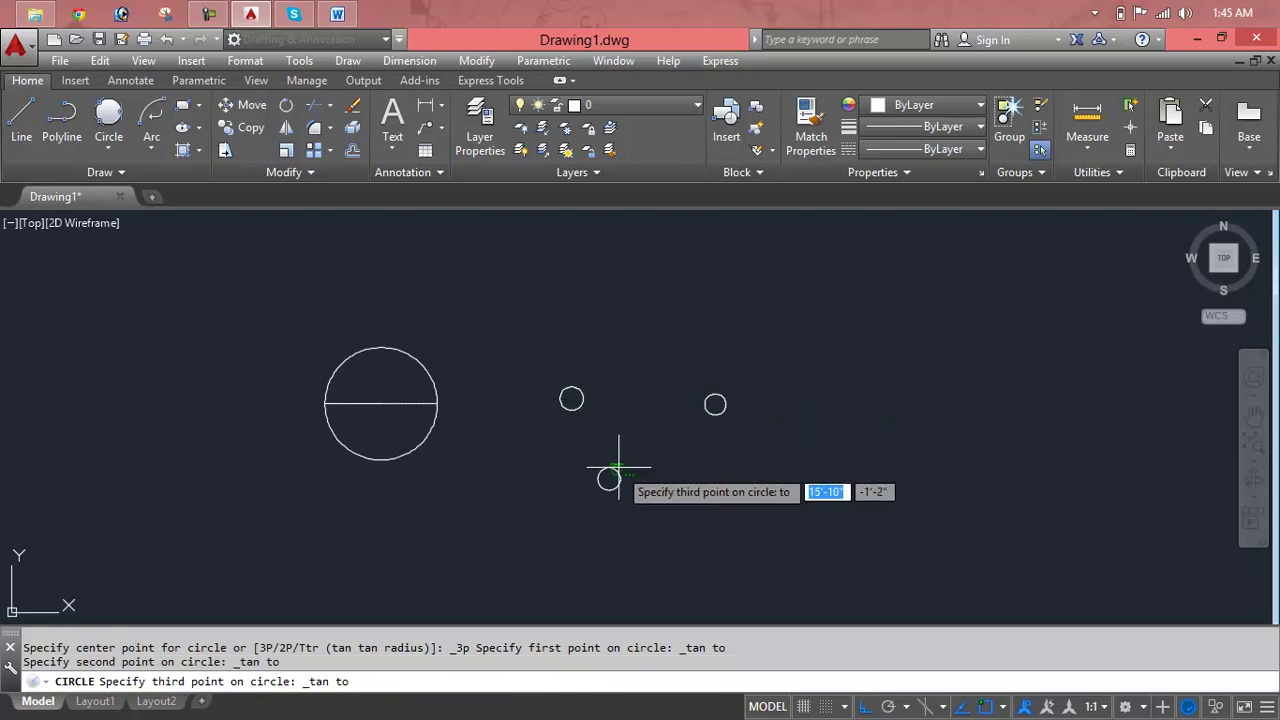
pyautogui.click(618, 466)
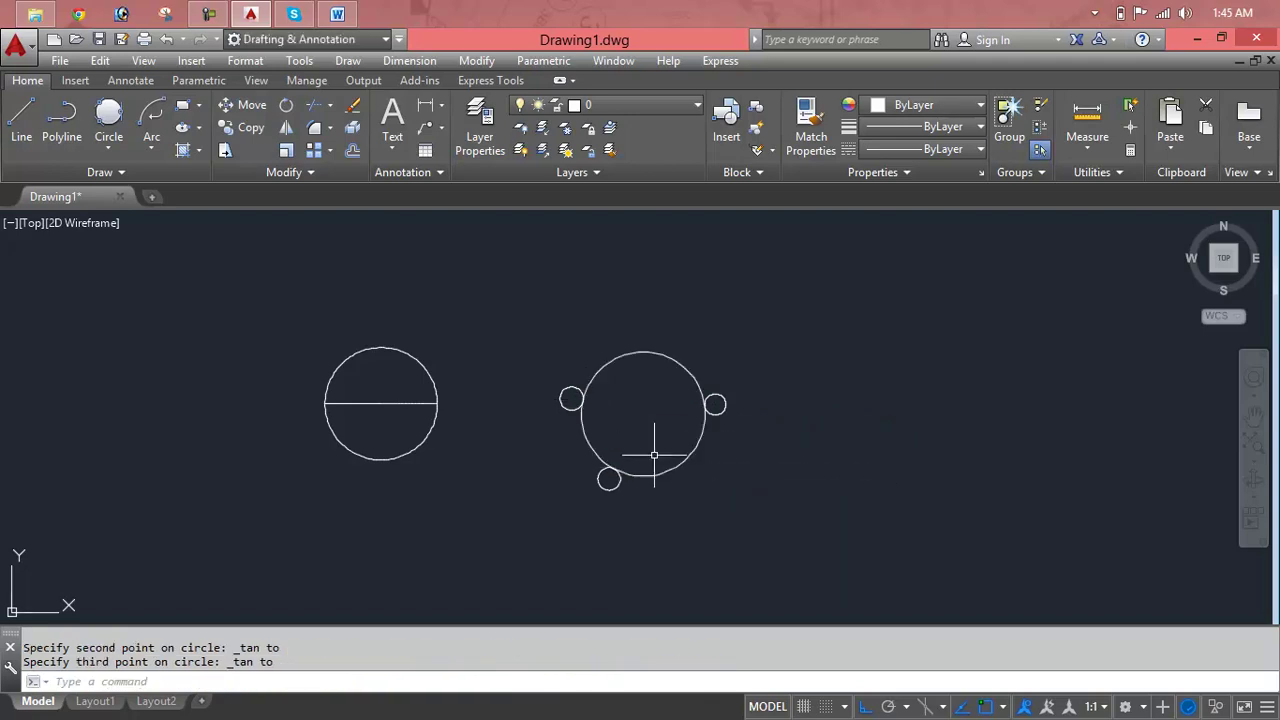
# Zoom and pan to inspect the tangent points of the Tan, Tan, Tan circle
pyautogui.scroll(3, 708, 408)
pyautogui.scroll(3, 714, 428)
pyautogui.scroll(2, 894, 306)
pyautogui.scroll(1, 881, 308)
pyautogui.scroll(-2, 881, 308)
pyautogui.scroll(-4, 820, 318)
pyautogui.moveTo(557, 319); pyautogui.dragTo(757, 366, button='middle')
pyautogui.scroll(3, 687, 352)
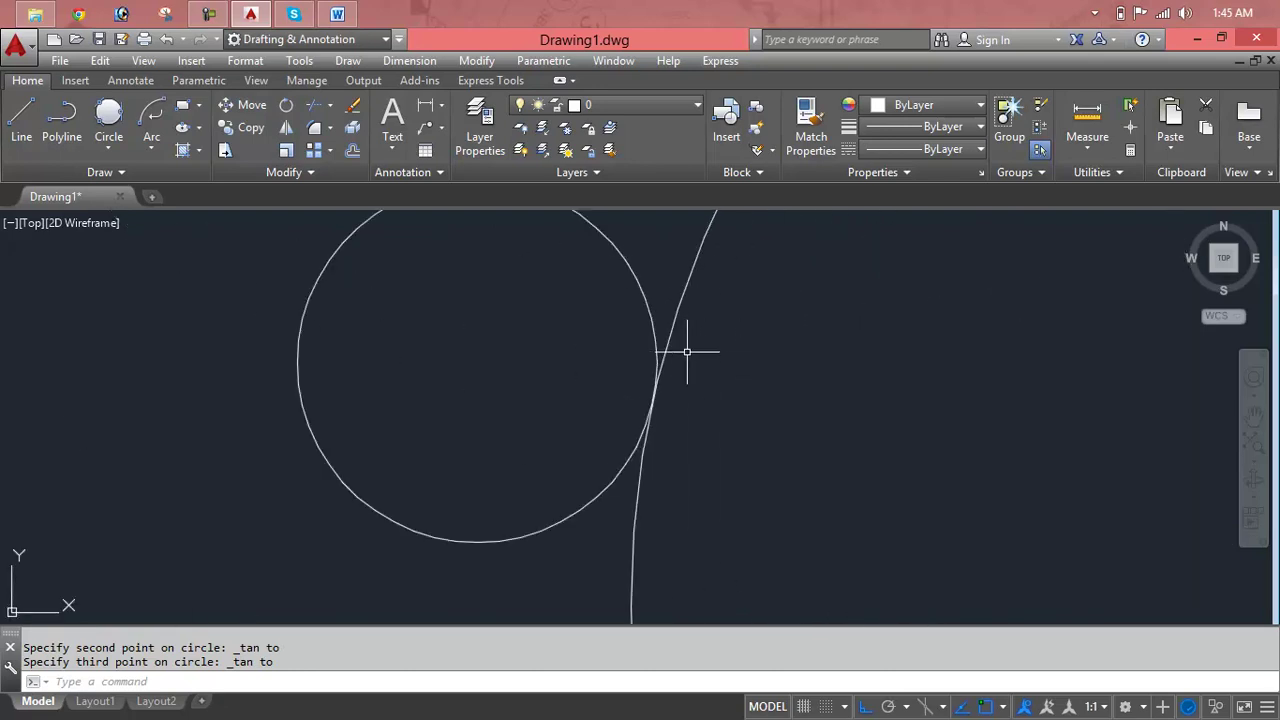
pyautogui.scroll(-5, 681, 352)
pyautogui.moveTo(737, 443); pyautogui.dragTo(729, 360, button='middle')
pyautogui.scroll(2, 710, 362)
pyautogui.scroll(3, 735, 335)
pyautogui.scroll(2, 755, 310)
pyautogui.scroll(2, 760, 300)
pyautogui.scroll(2, 762, 300)
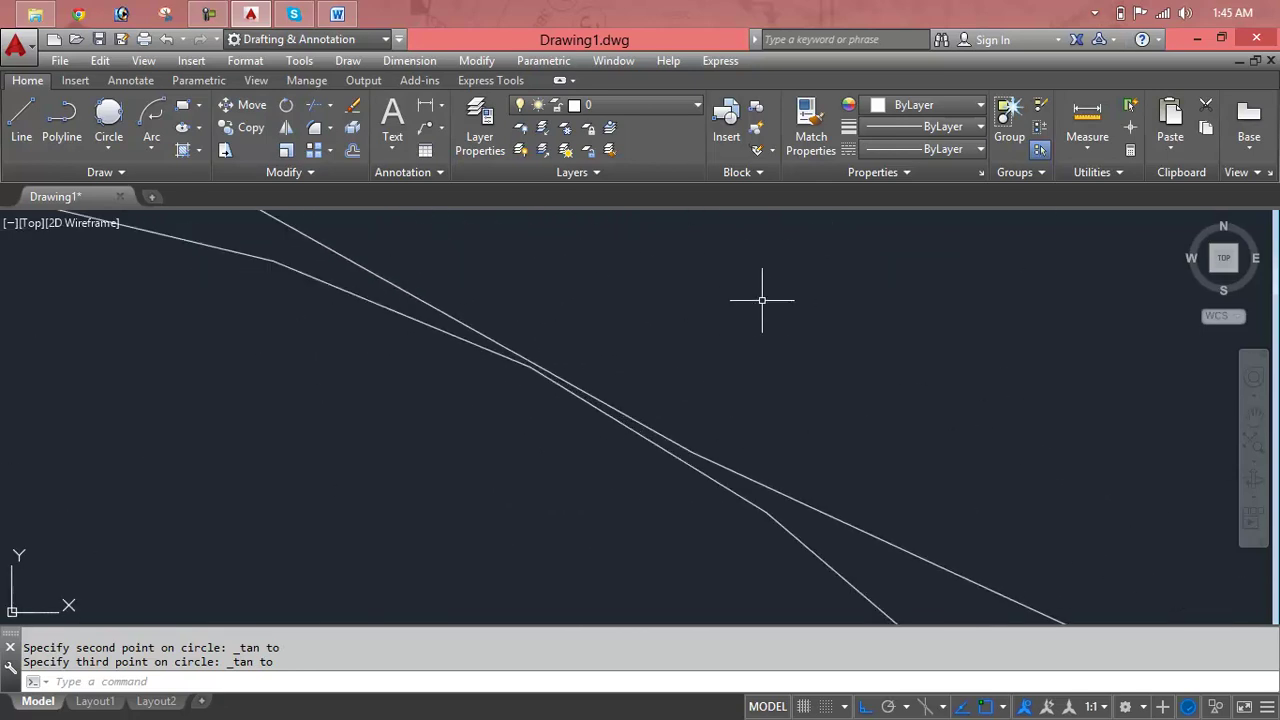
pyautogui.scroll(-3, 760, 300)
pyautogui.scroll(-2, 750, 300)
pyautogui.moveTo(780, 271); pyautogui.dragTo(636, 411, button='middle')
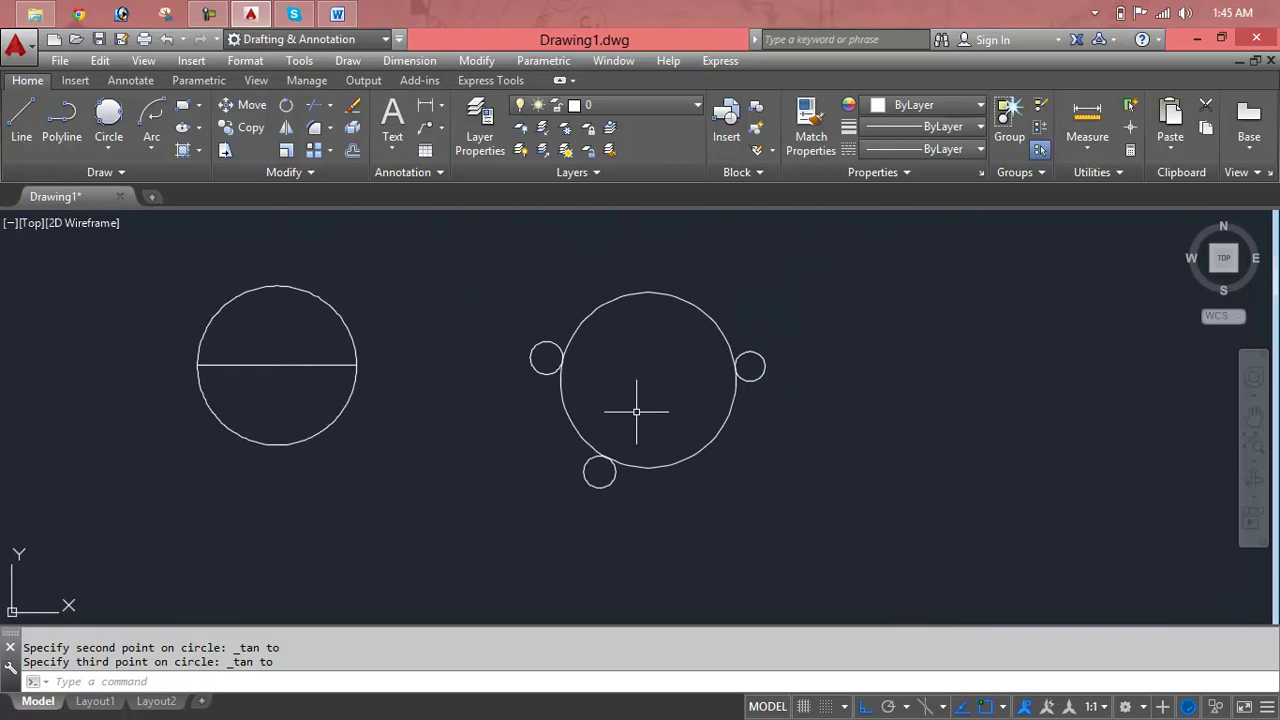
# Delete the tangent circle, then crossing-select and delete the three small circles
pyautogui.click(686, 298)
pyautogui.press('Delete')
pyautogui.click(853, 288)
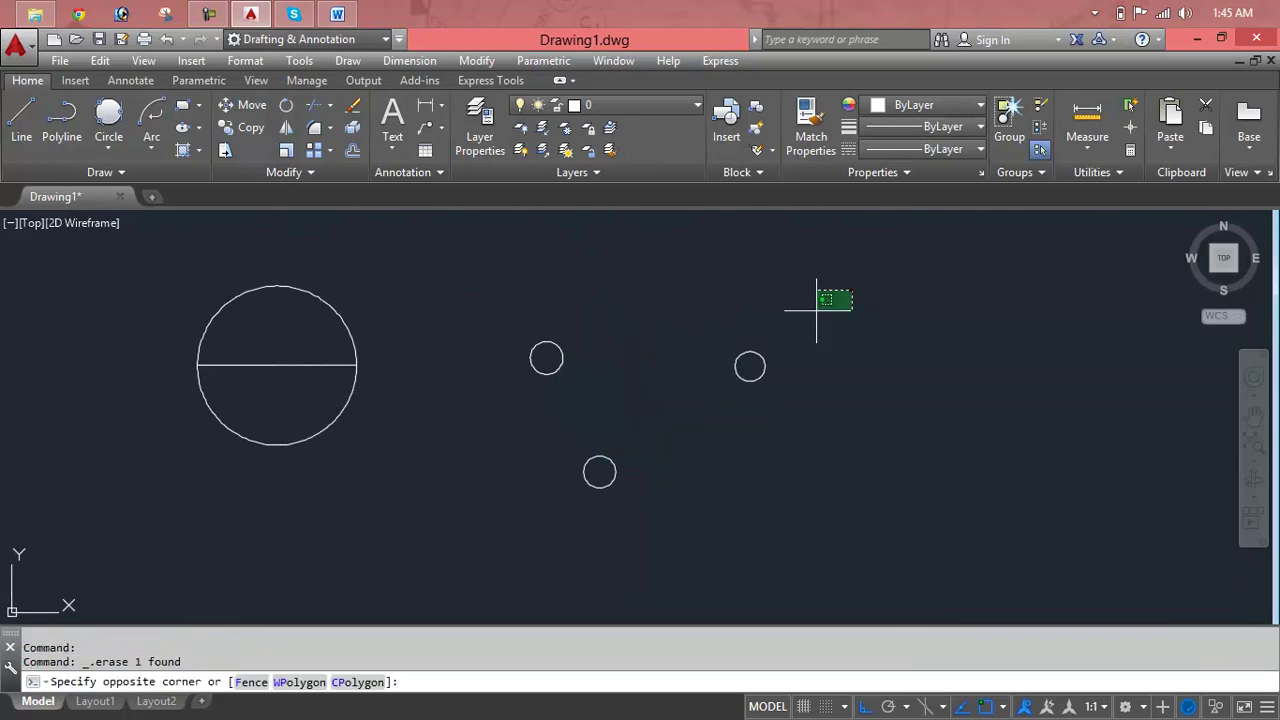
pyautogui.click(467, 527)
pyautogui.press('Delete')
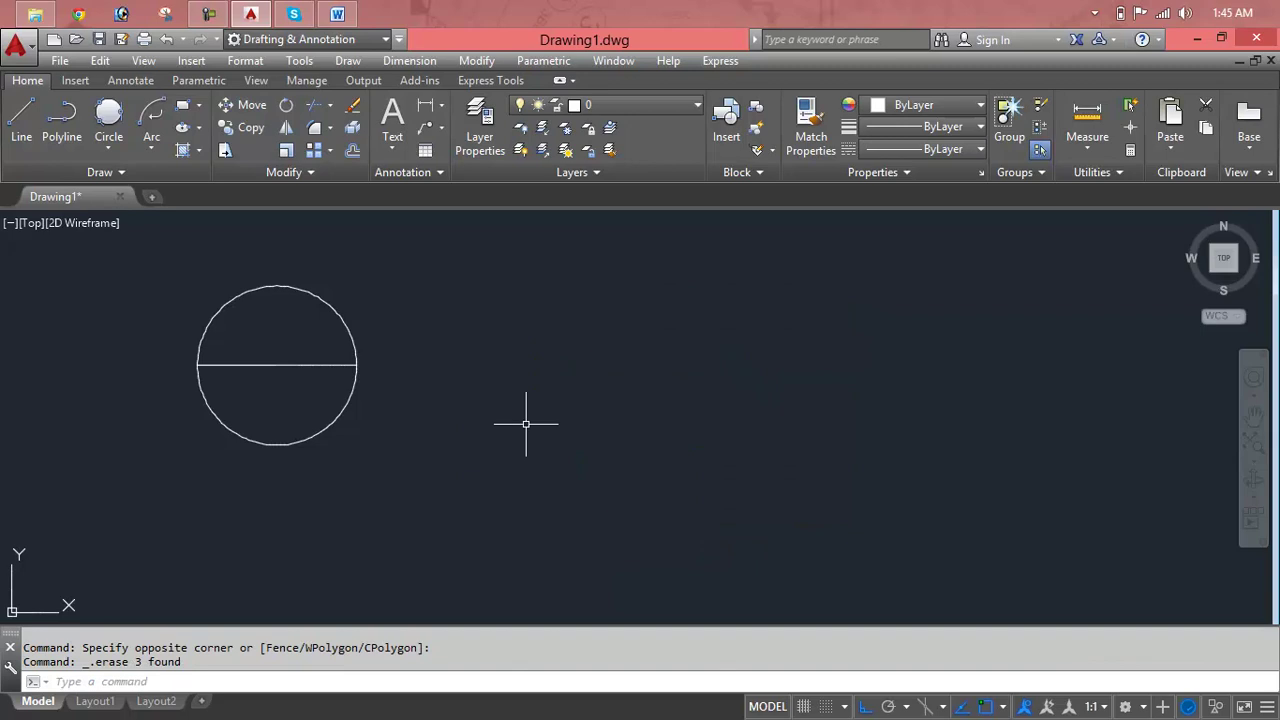
# Draw a 10' horizontal line with the L command
pyautogui.write('l')
pyautogui.press('Return')
pyautogui.click(518, 392)
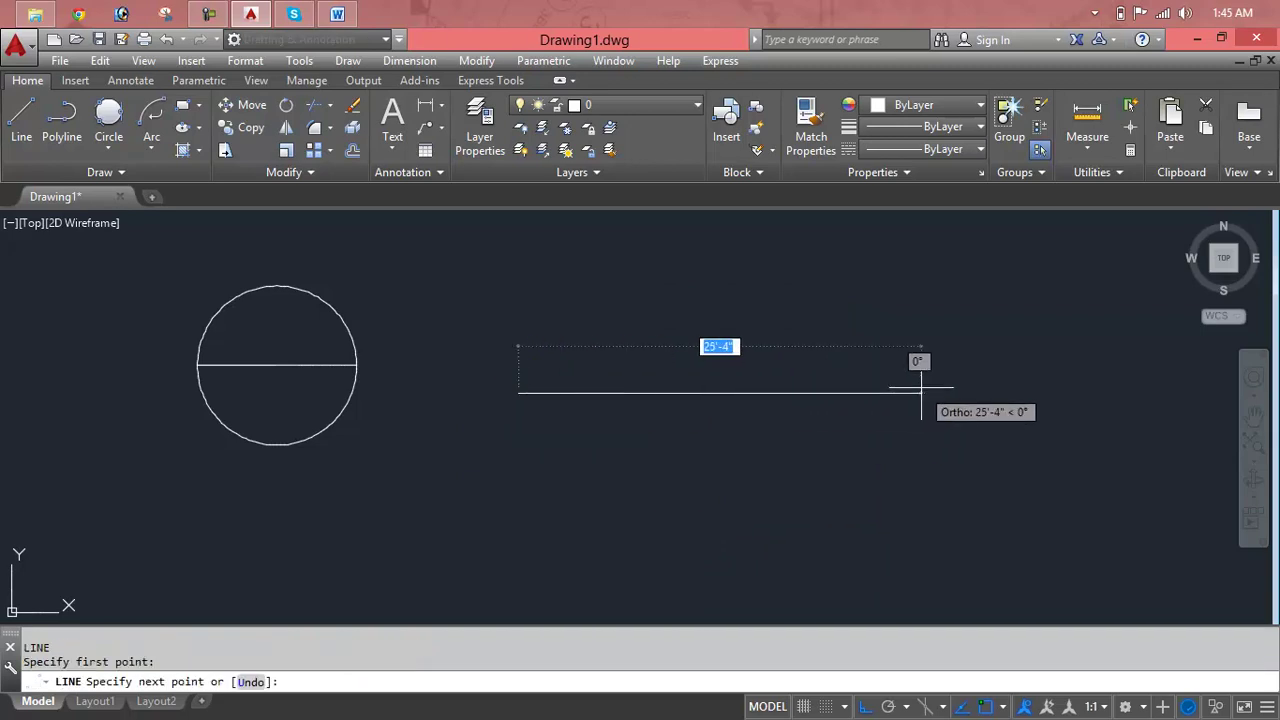
pyautogui.write('10')
pyautogui.press('Return')
pyautogui.press('Escape')
pyautogui.press('Escape')
# Draw a small circle centred on each end of the line, right then left
pyautogui.write('c')
pyautogui.press('Return')
pyautogui.scroll(5, 674, 388)
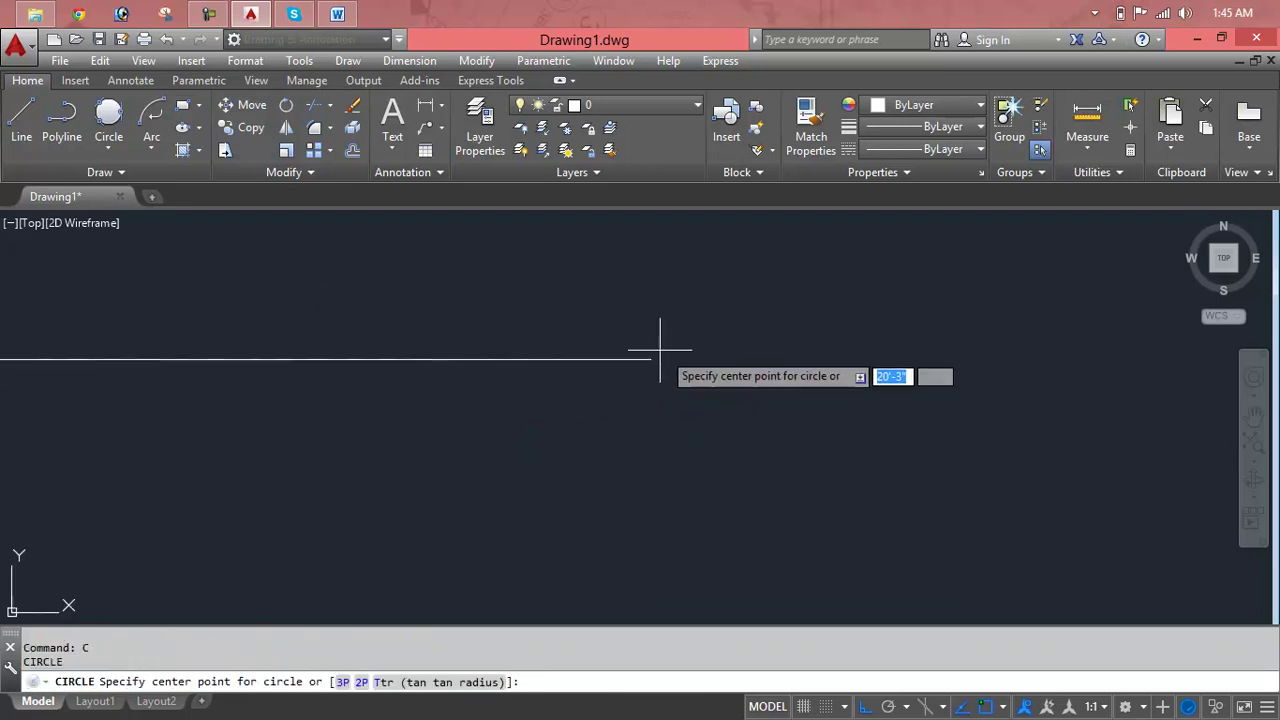
pyautogui.click(651, 358)
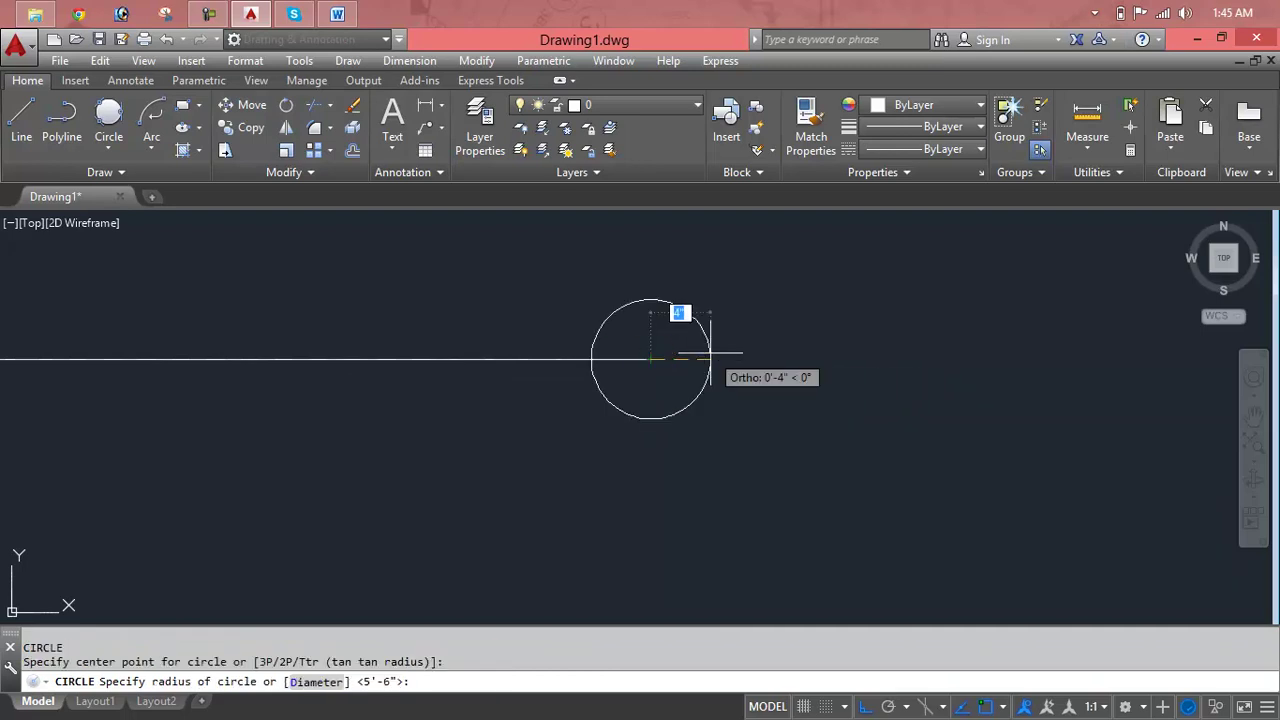
pyautogui.press('Return')
pyautogui.scroll(-2, 651, 360)
pyautogui.moveTo(673, 358); pyautogui.dragTo(972, 362, button='middle')
pyautogui.write('c')
pyautogui.press('Return')
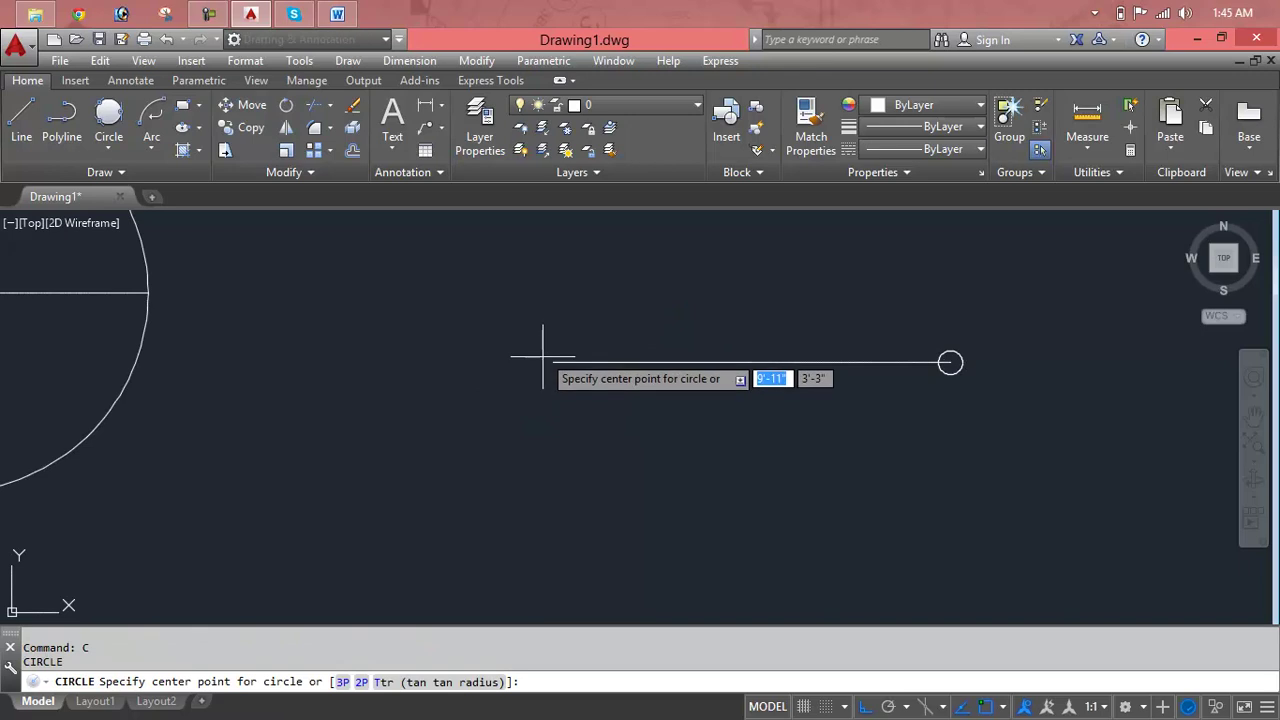
pyautogui.click(551, 362)
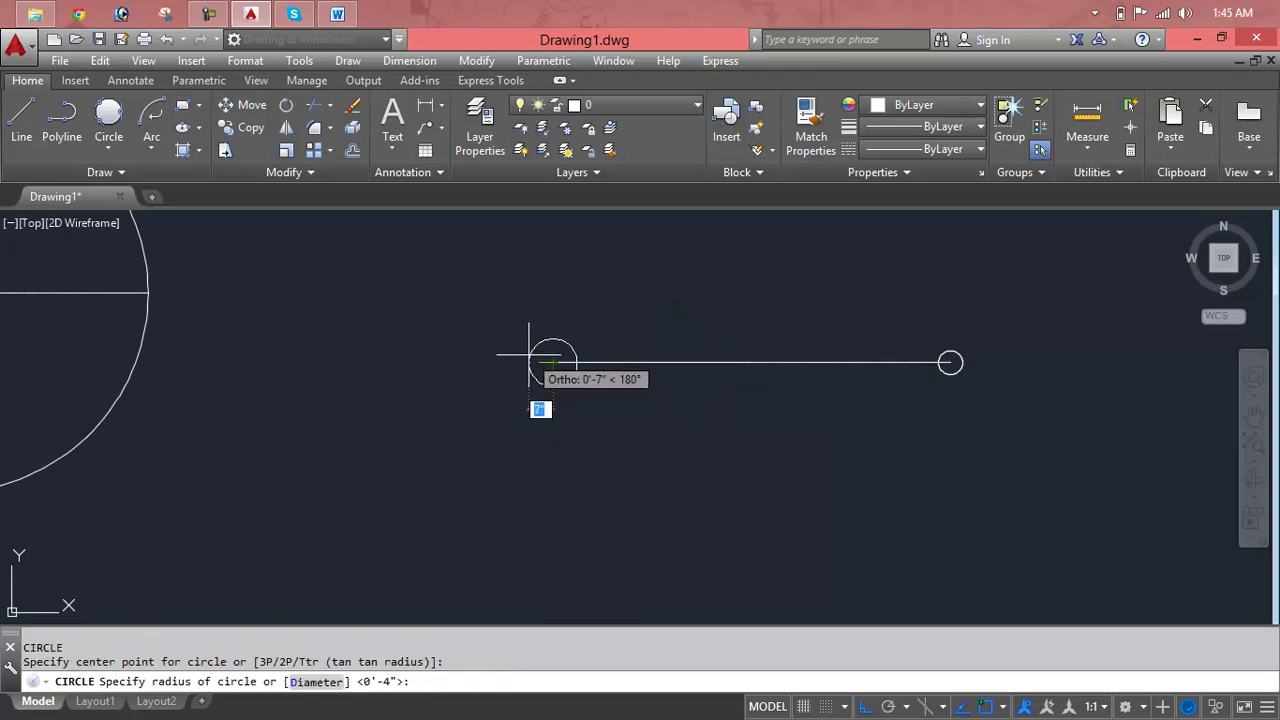
pyautogui.click(529, 357)
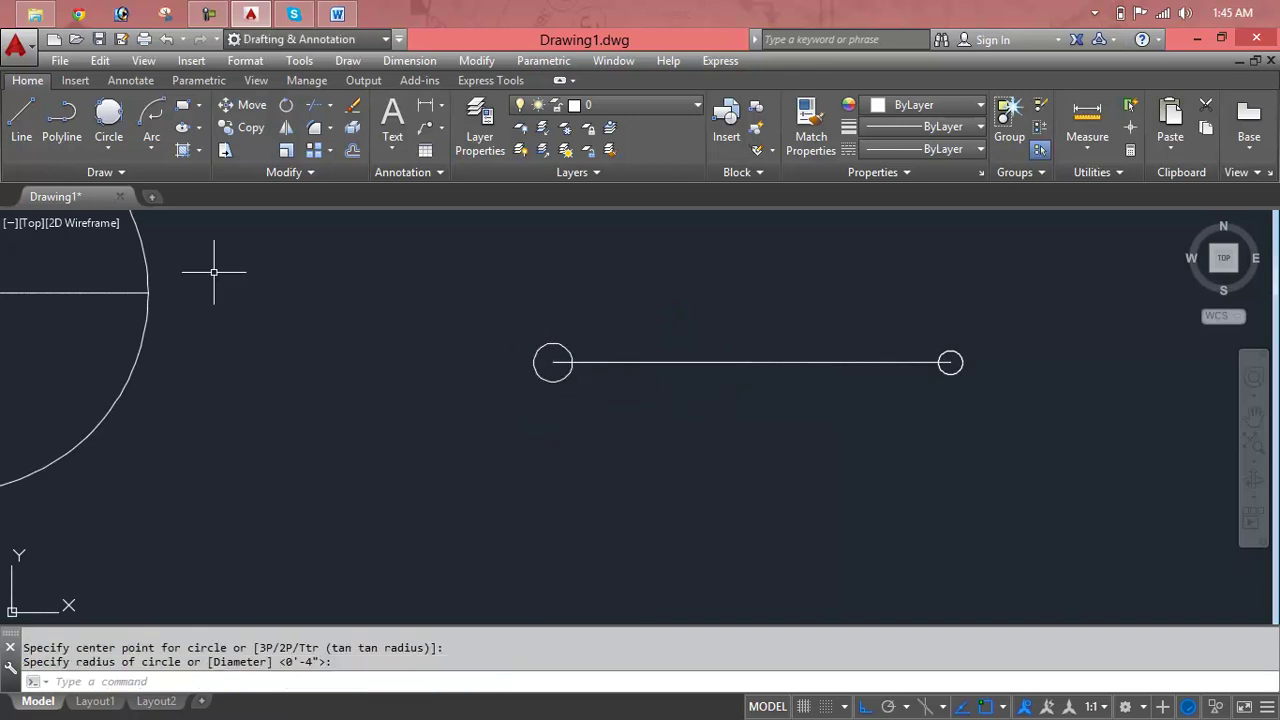
pyautogui.press('Escape')
pyautogui.press('Escape')
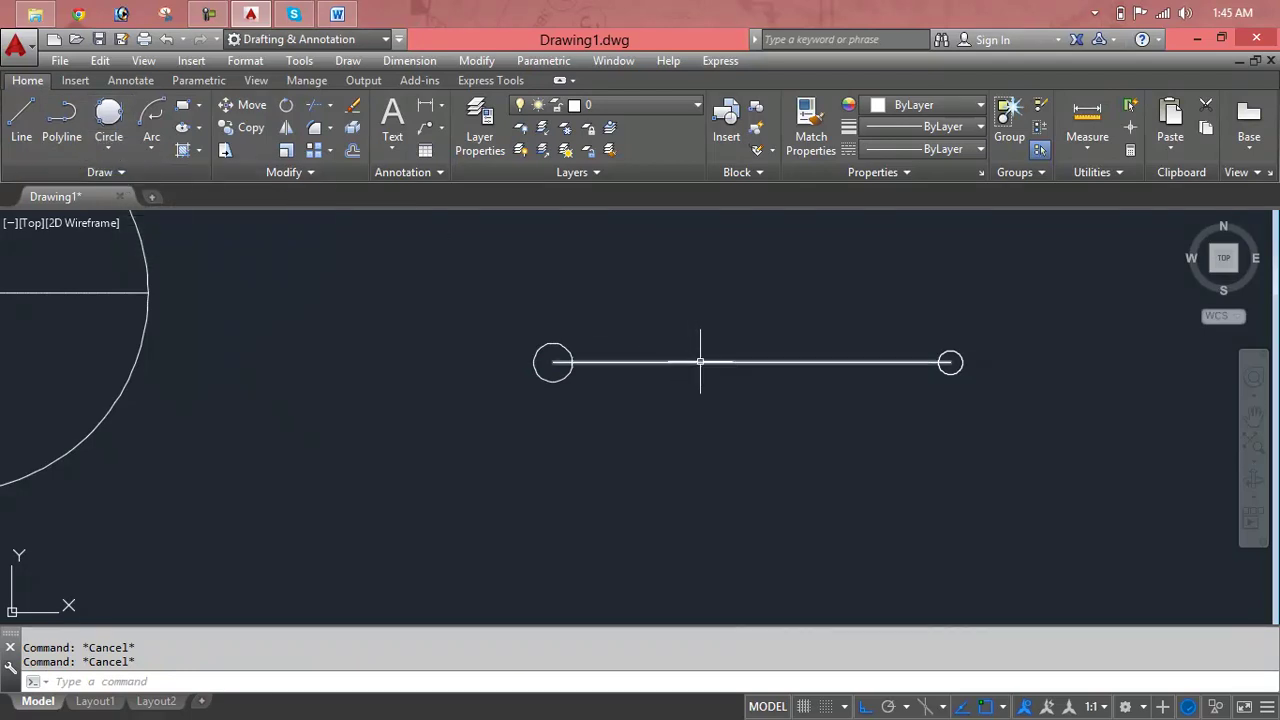
pyautogui.click(110, 147)
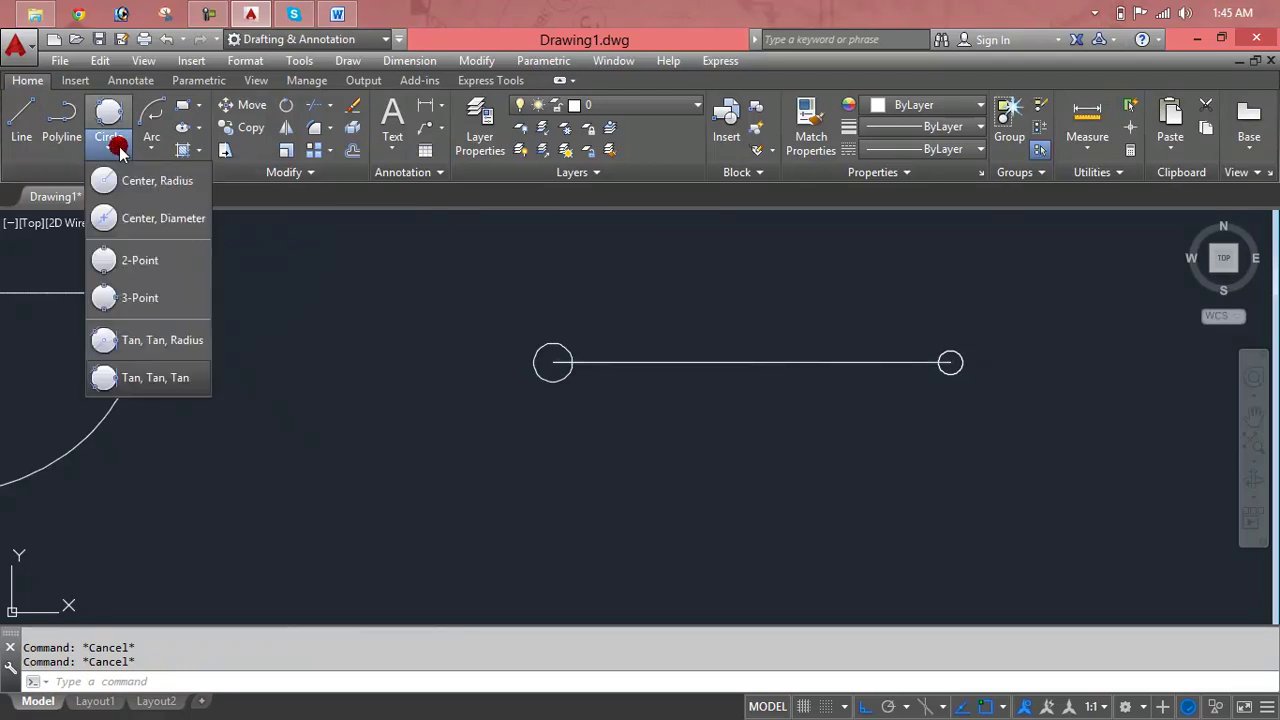
pyautogui.click(168, 350)
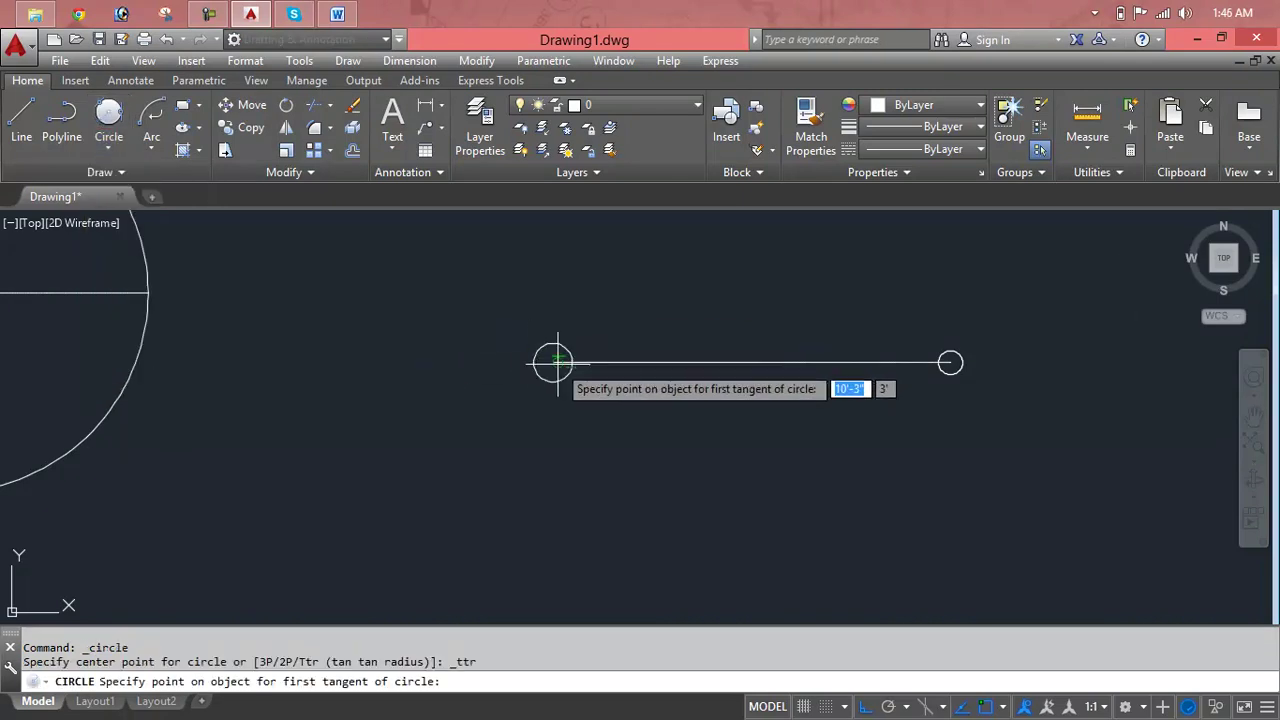
pyautogui.click(552, 363)
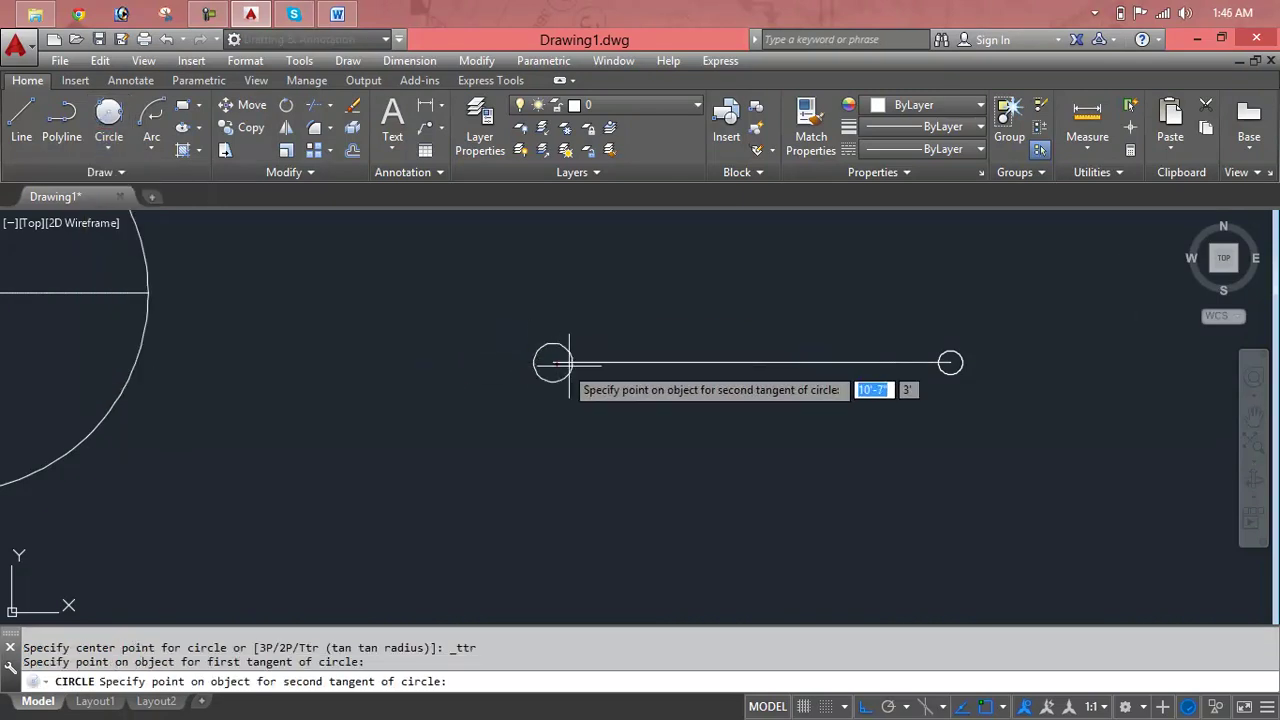
pyautogui.click(950, 362)
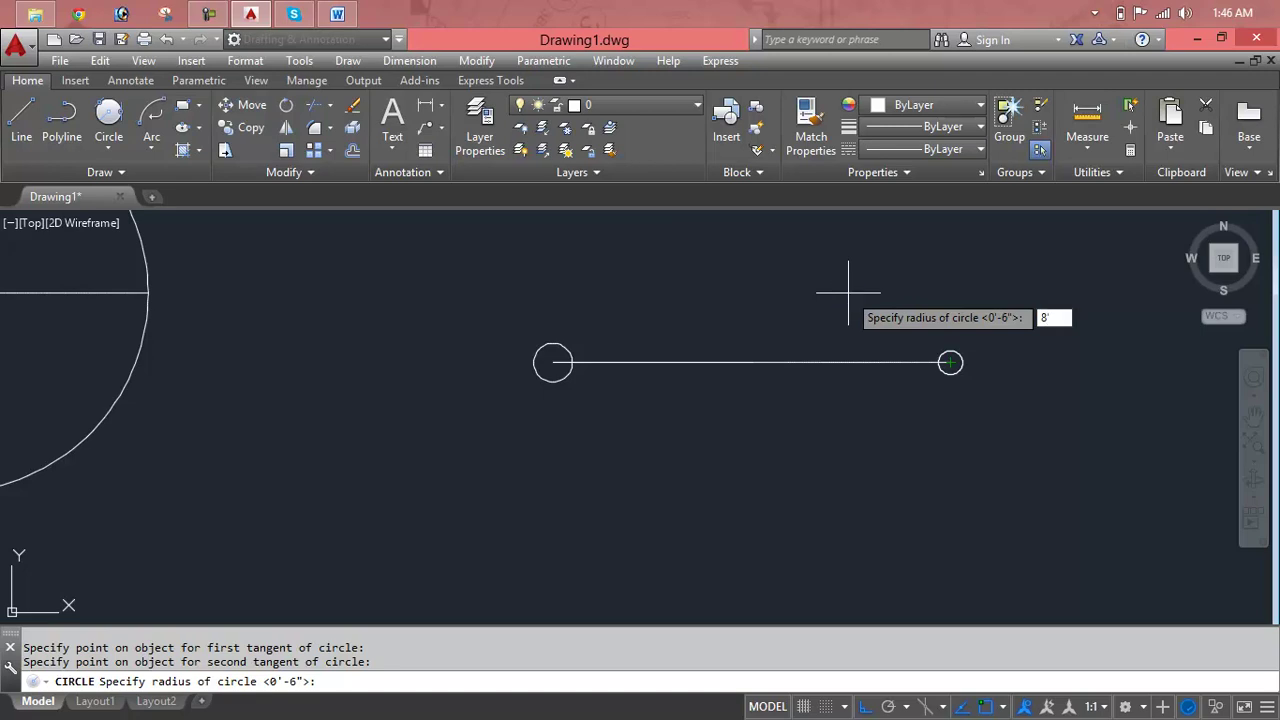
pyautogui.press('Return')
pyautogui.scroll(-3, 848, 293)
pyautogui.moveTo(850, 306); pyautogui.dragTo(725, 459, button='middle')
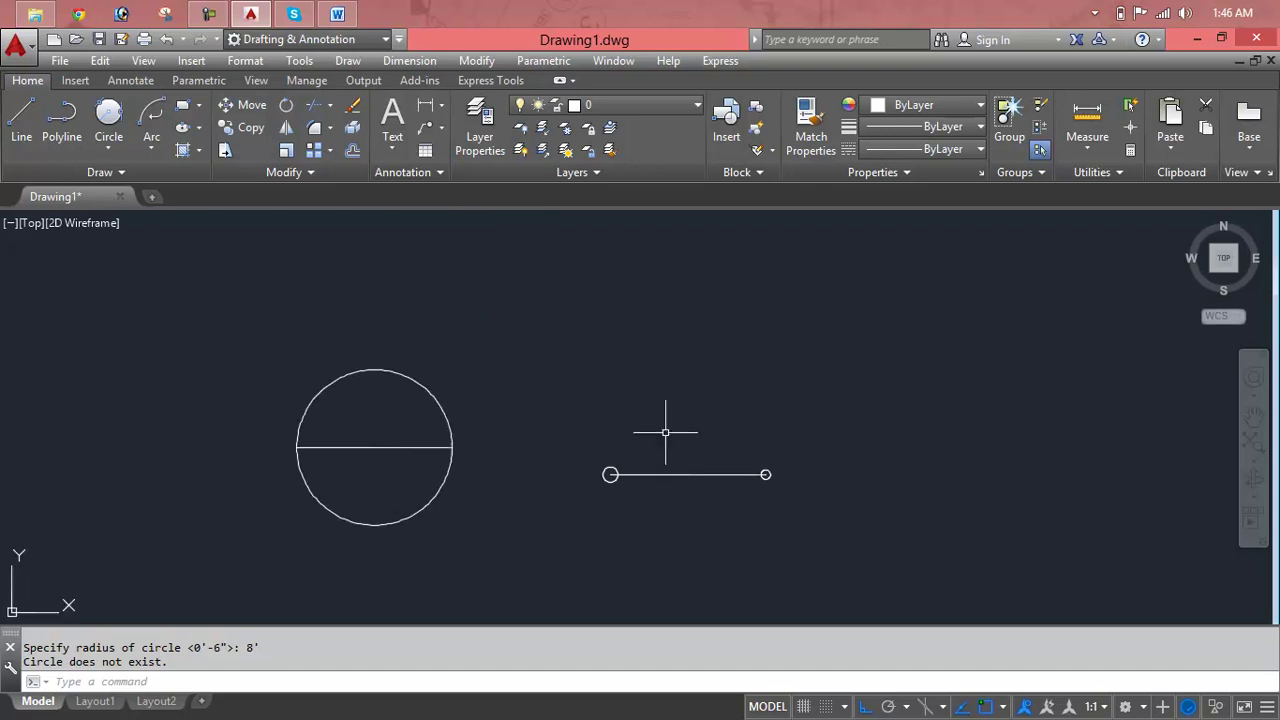
pyautogui.click(136, 151)
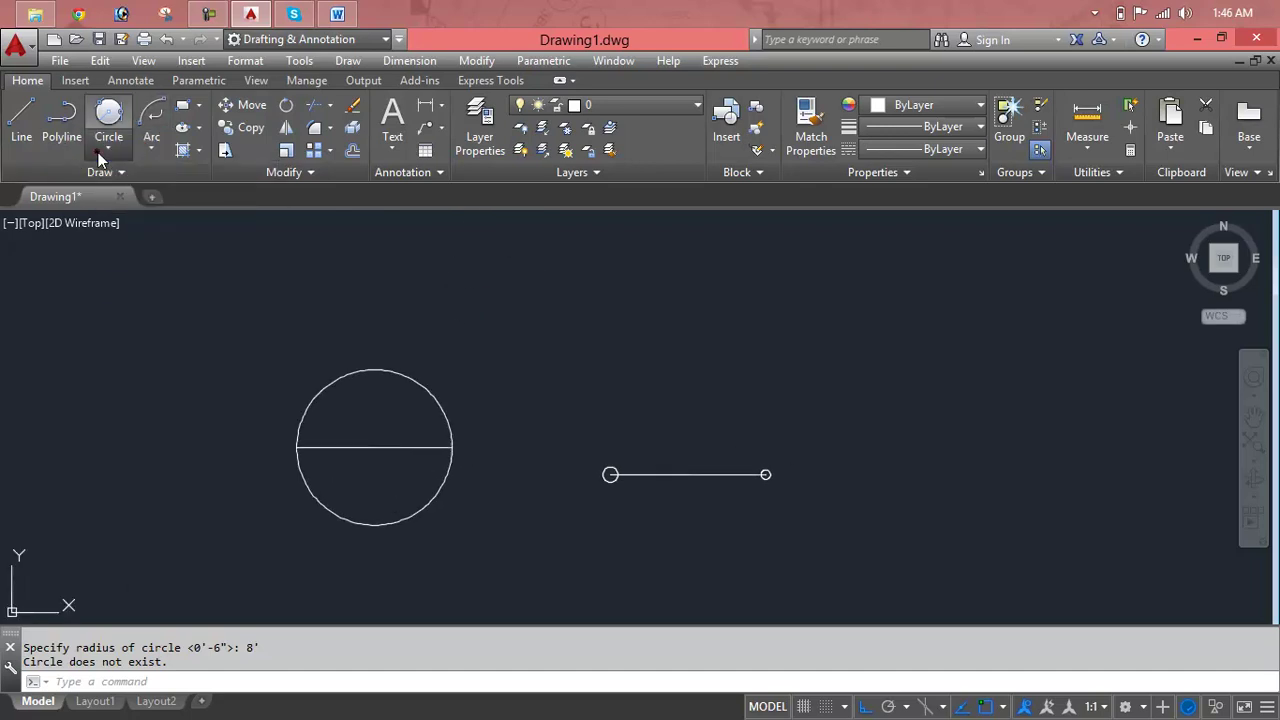
pyautogui.click(101, 153)
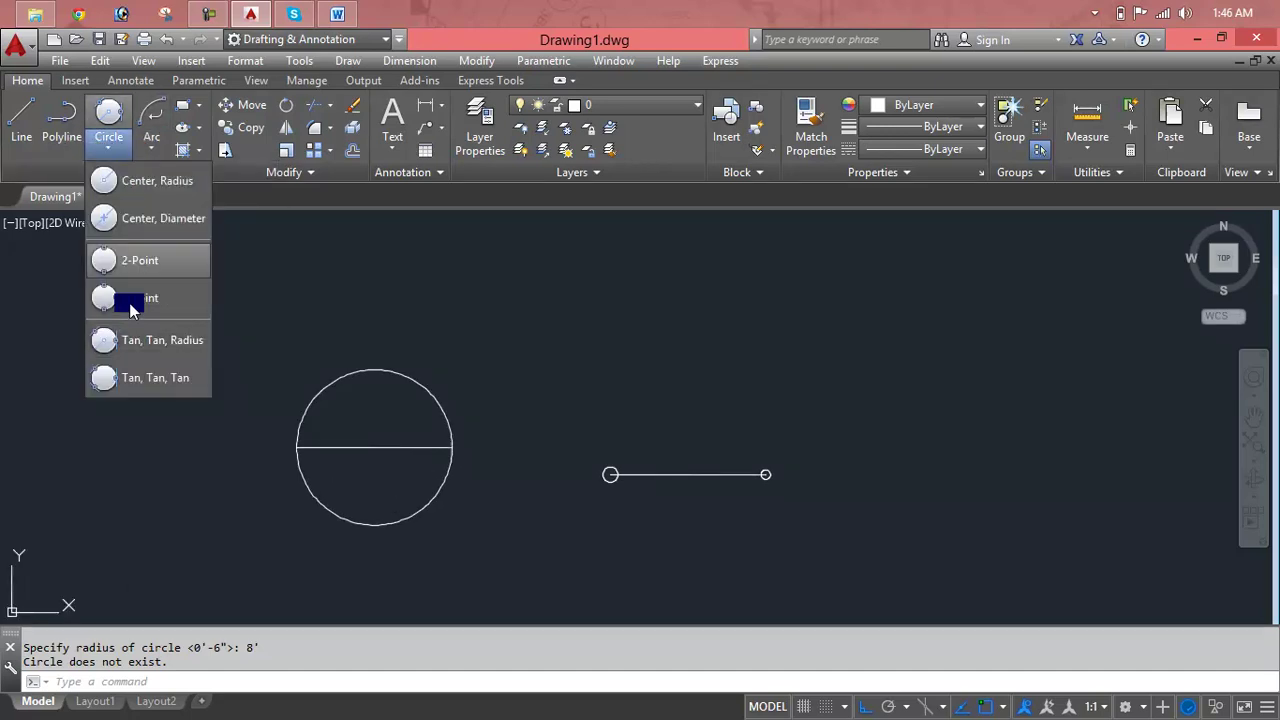
pyautogui.click(162, 341)
pyautogui.scroll(5, 615, 450)
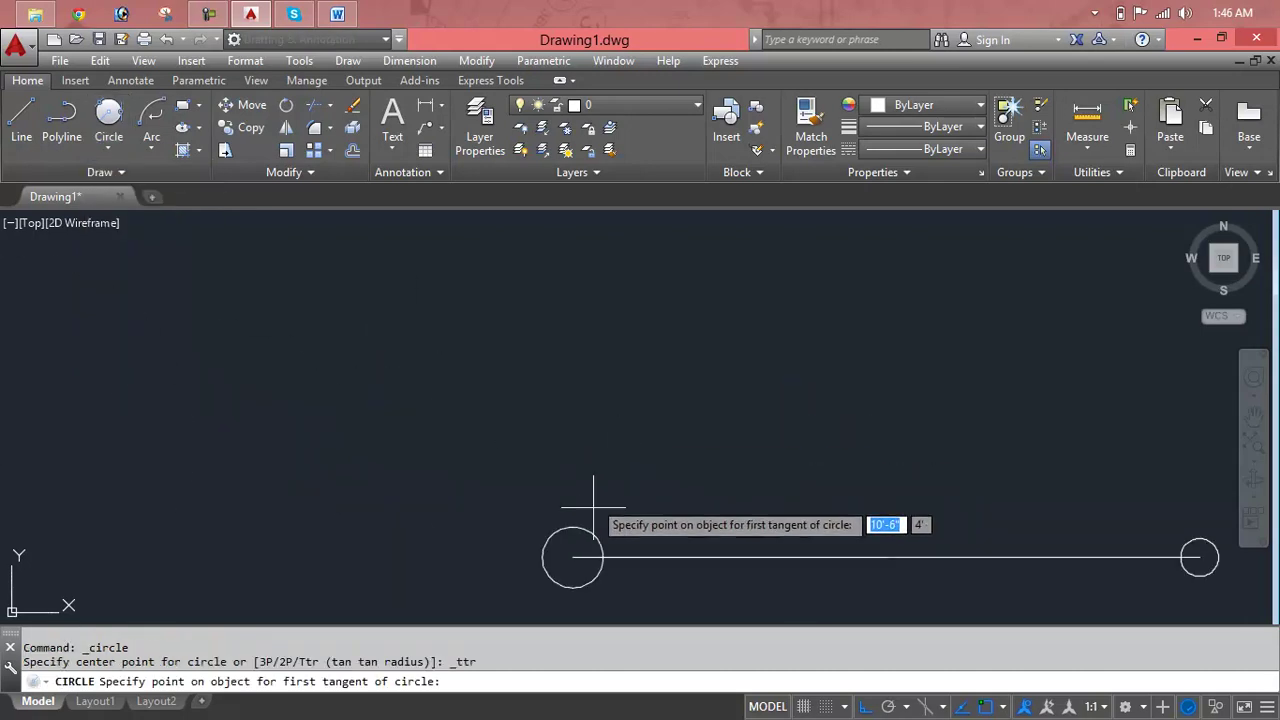
pyautogui.moveTo(589, 562); pyautogui.dragTo(417, 405, button='middle')
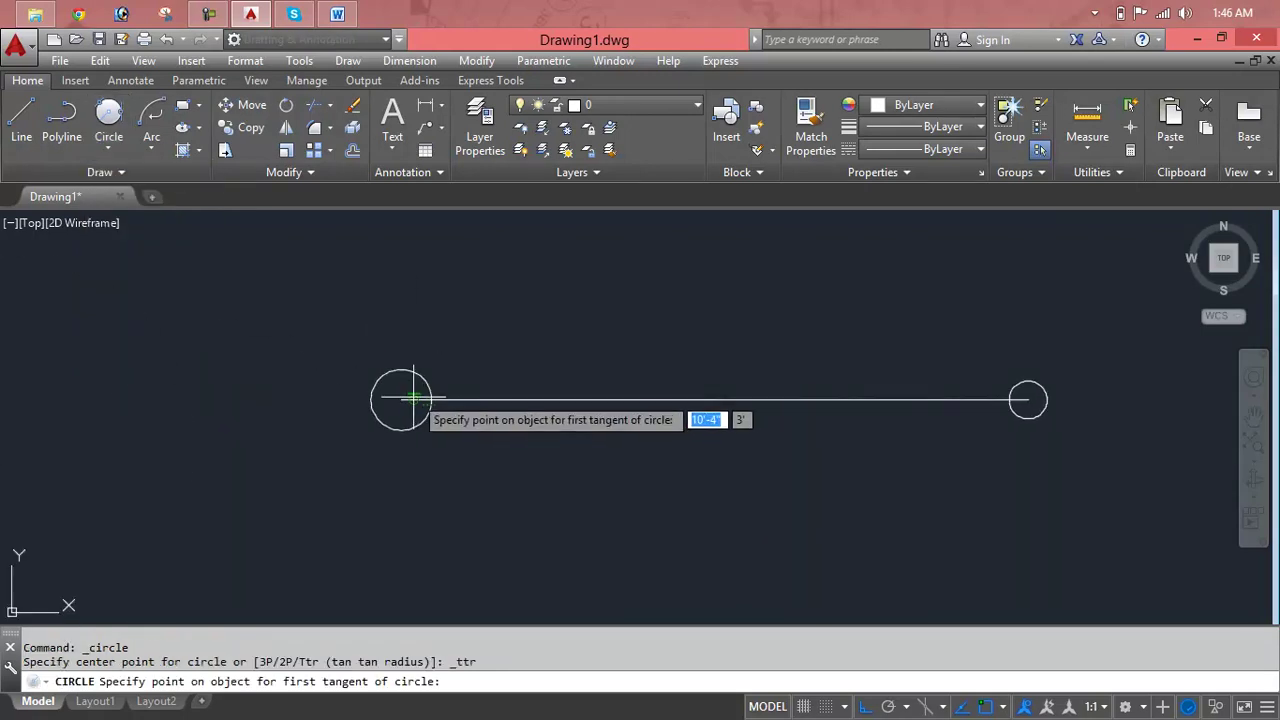
pyautogui.click(403, 399)
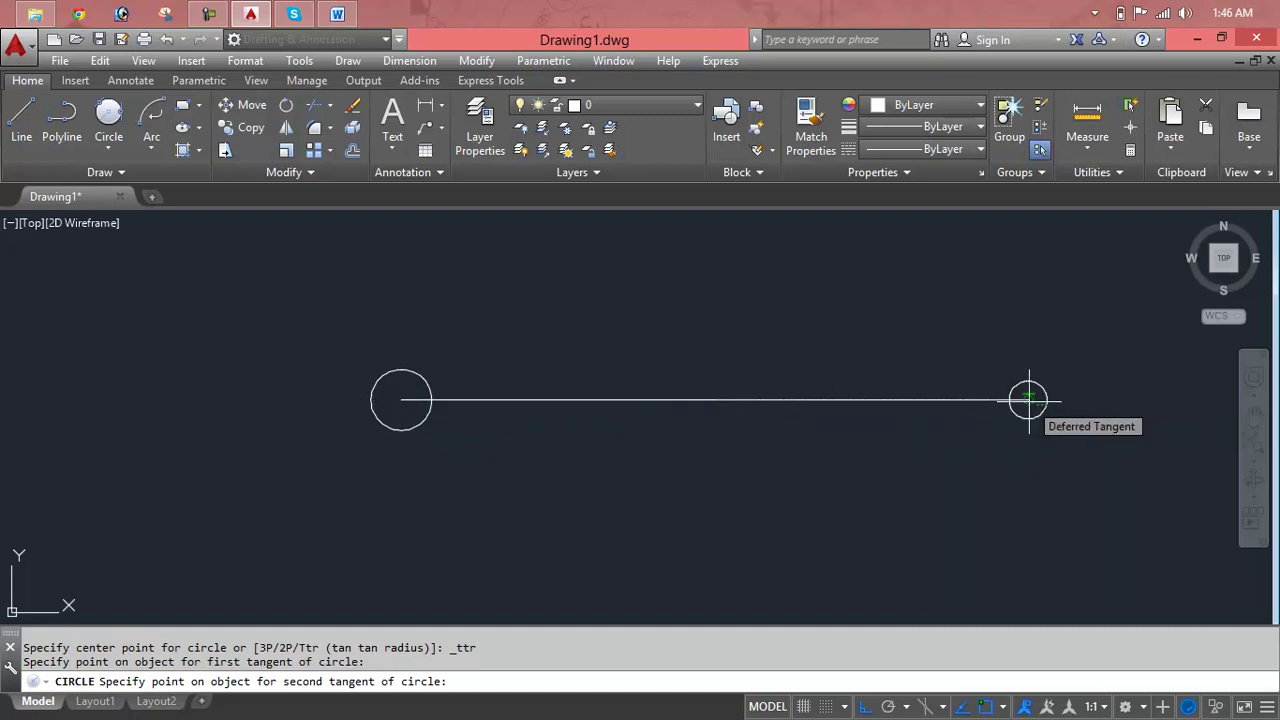
pyautogui.click(1028, 399)
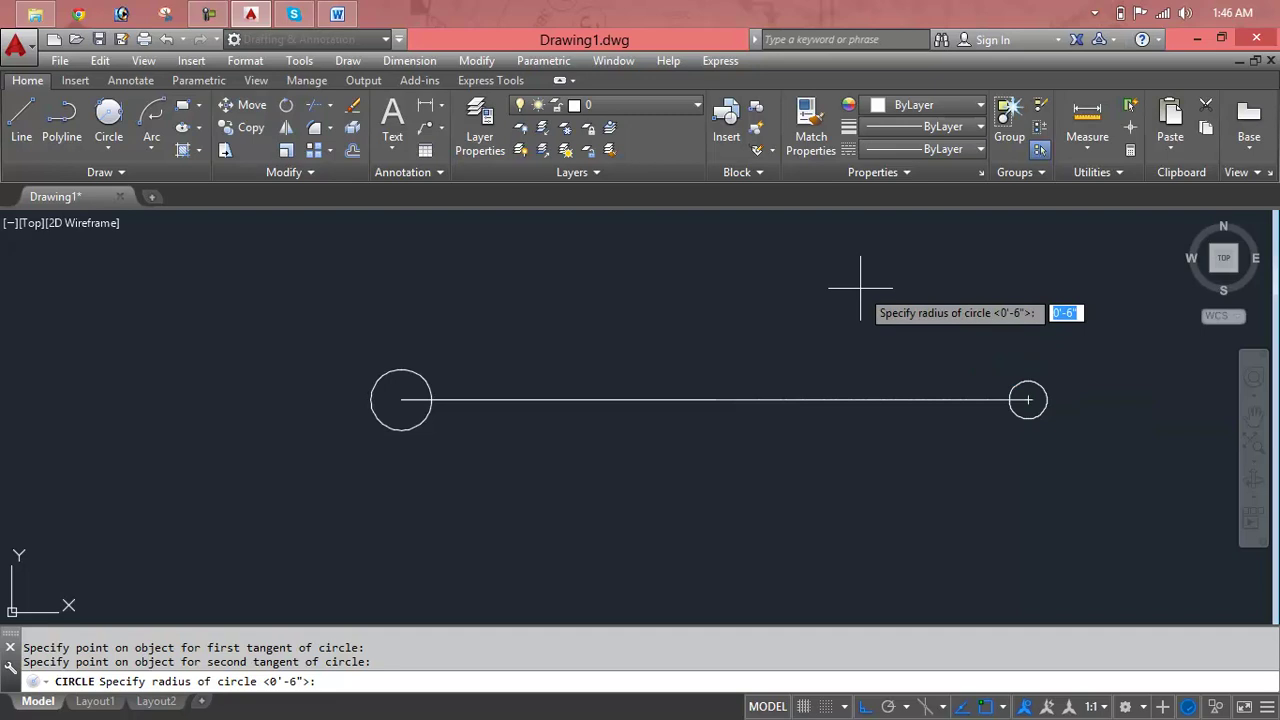
pyautogui.write('12')
pyautogui.press('Return')
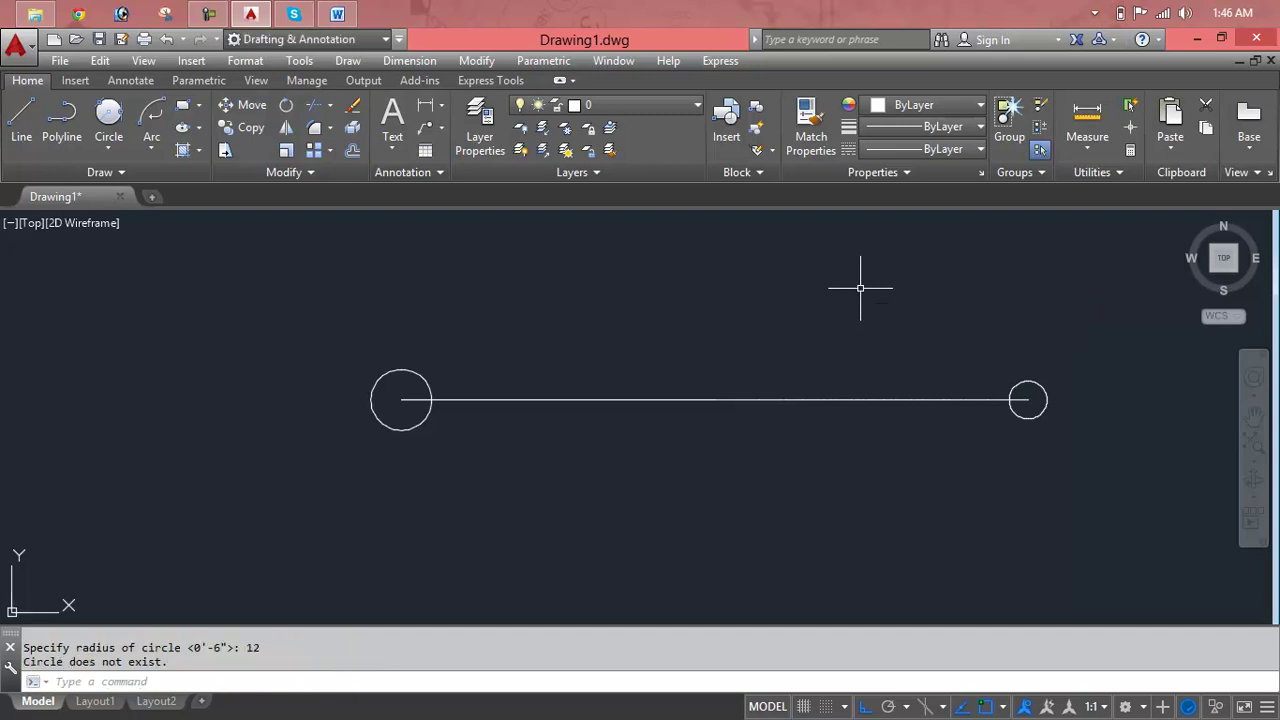
pyautogui.scroll(-3, 880, 310)
pyautogui.moveTo(883, 318); pyautogui.dragTo(851, 408, button='middle')
pyautogui.scroll(3, 785, 418)
pyautogui.scroll(2, 779, 419)
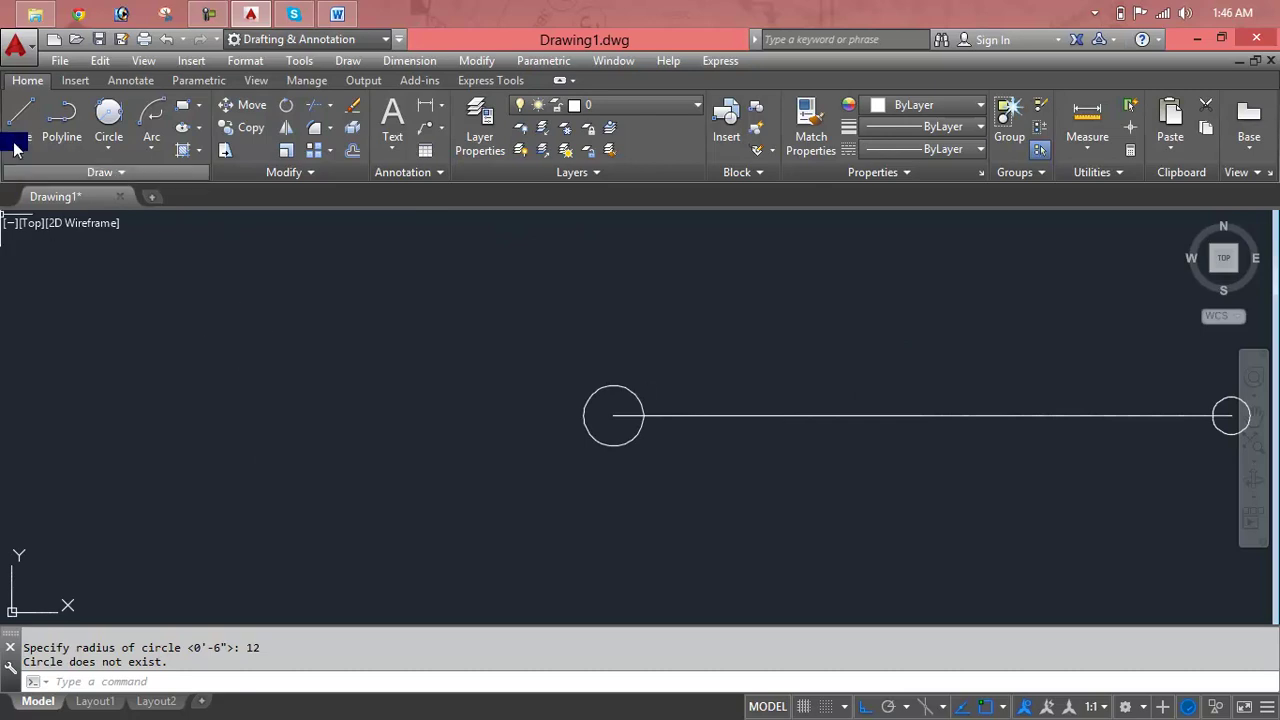
pyautogui.click(109, 148)
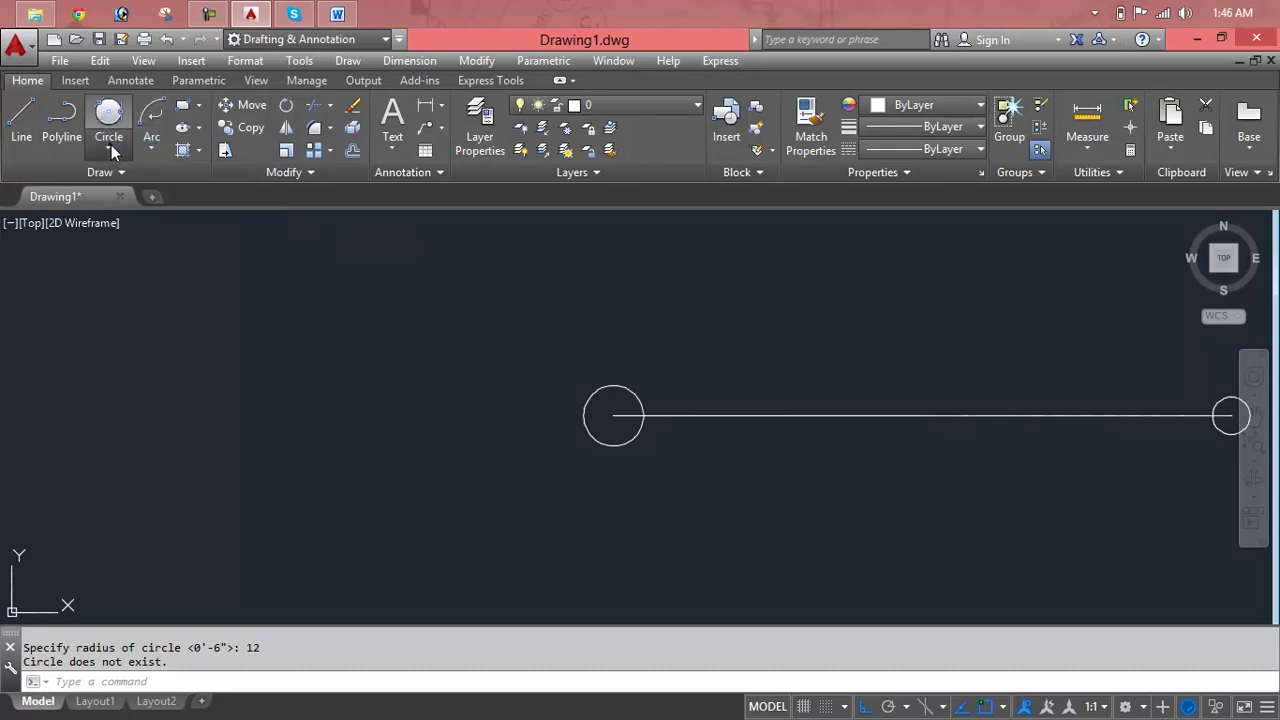
pyautogui.click(147, 341)
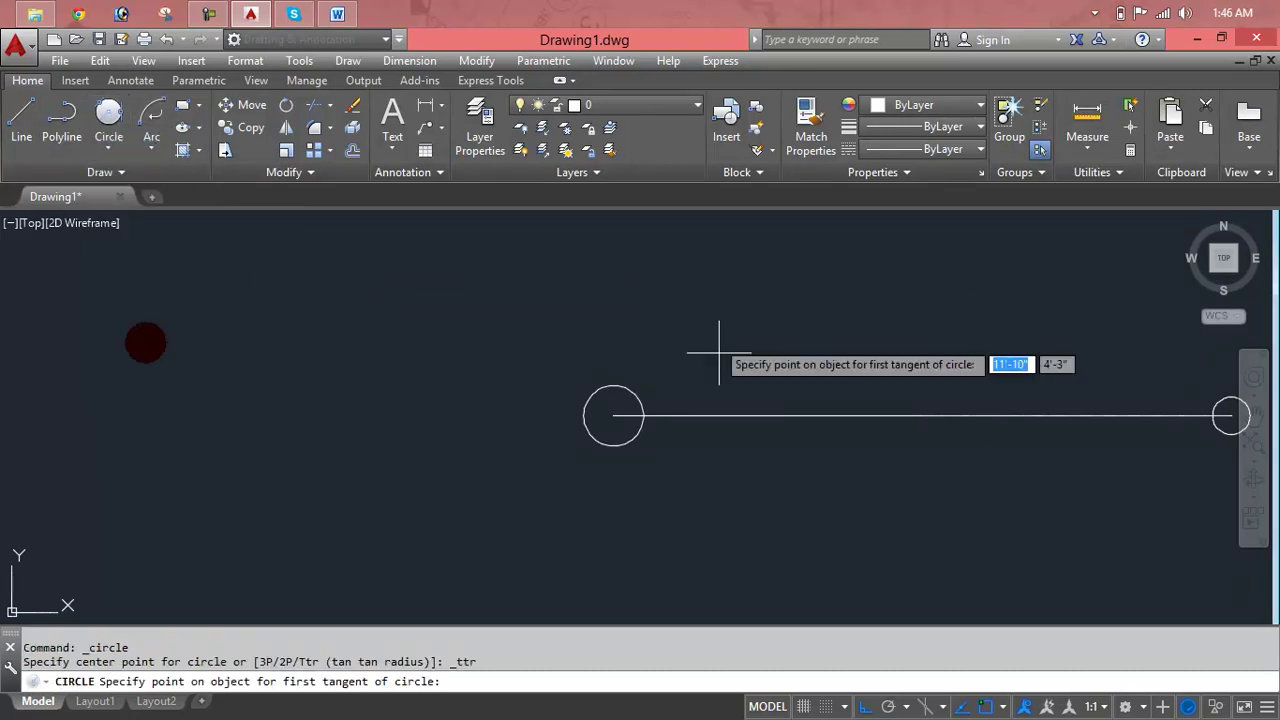
pyautogui.click(648, 415)
pyautogui.moveTo(872, 417); pyautogui.dragTo(500, 432, button='middle')
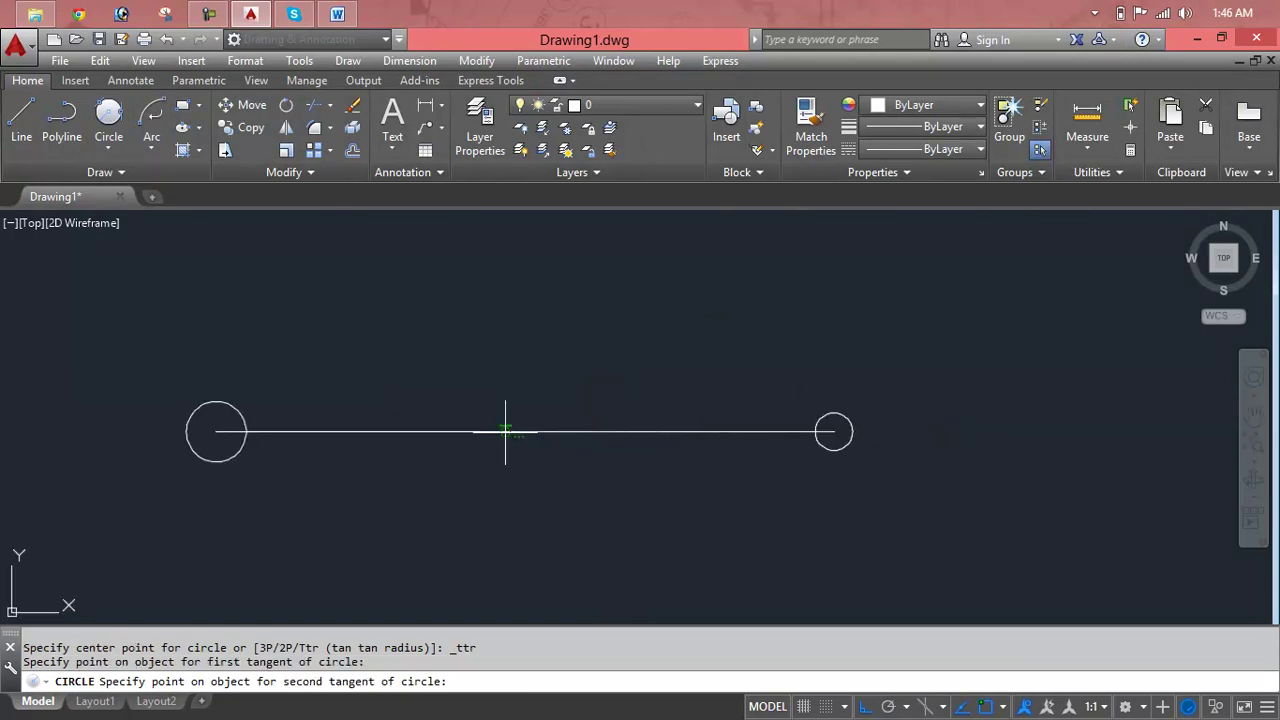
pyautogui.click(822, 431)
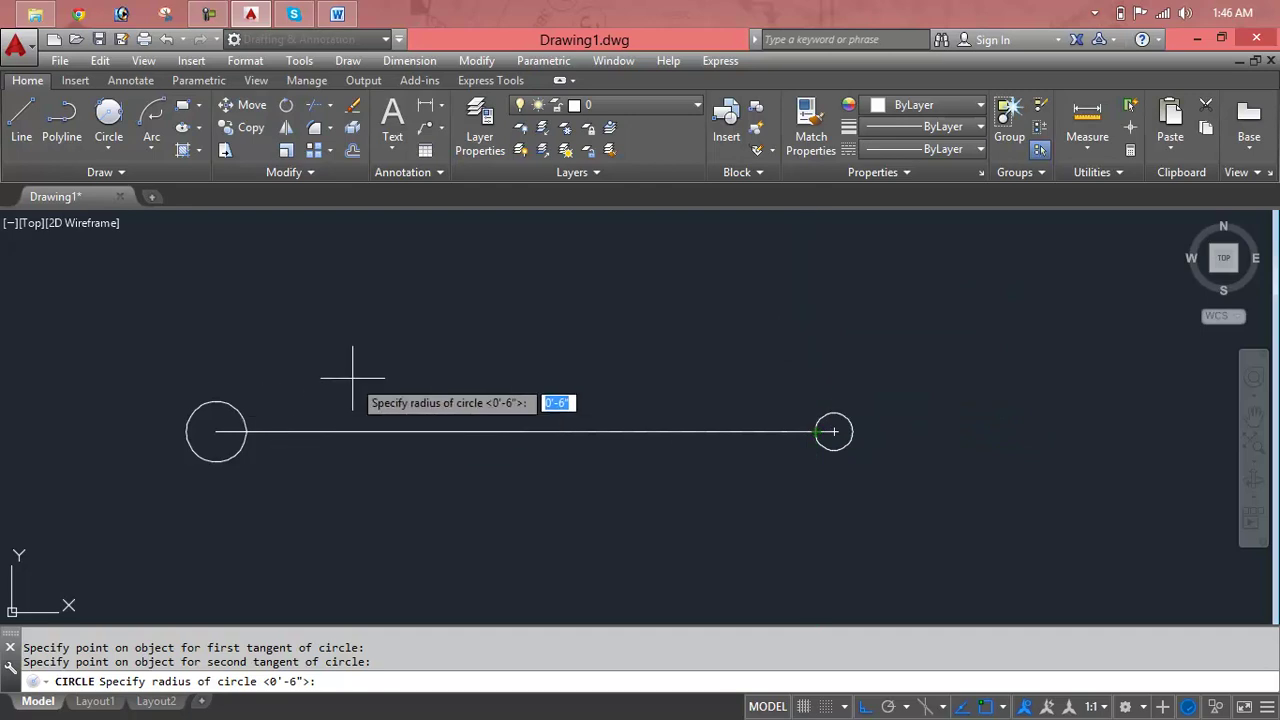
pyautogui.press('BackSpace')
pyautogui.write('5')
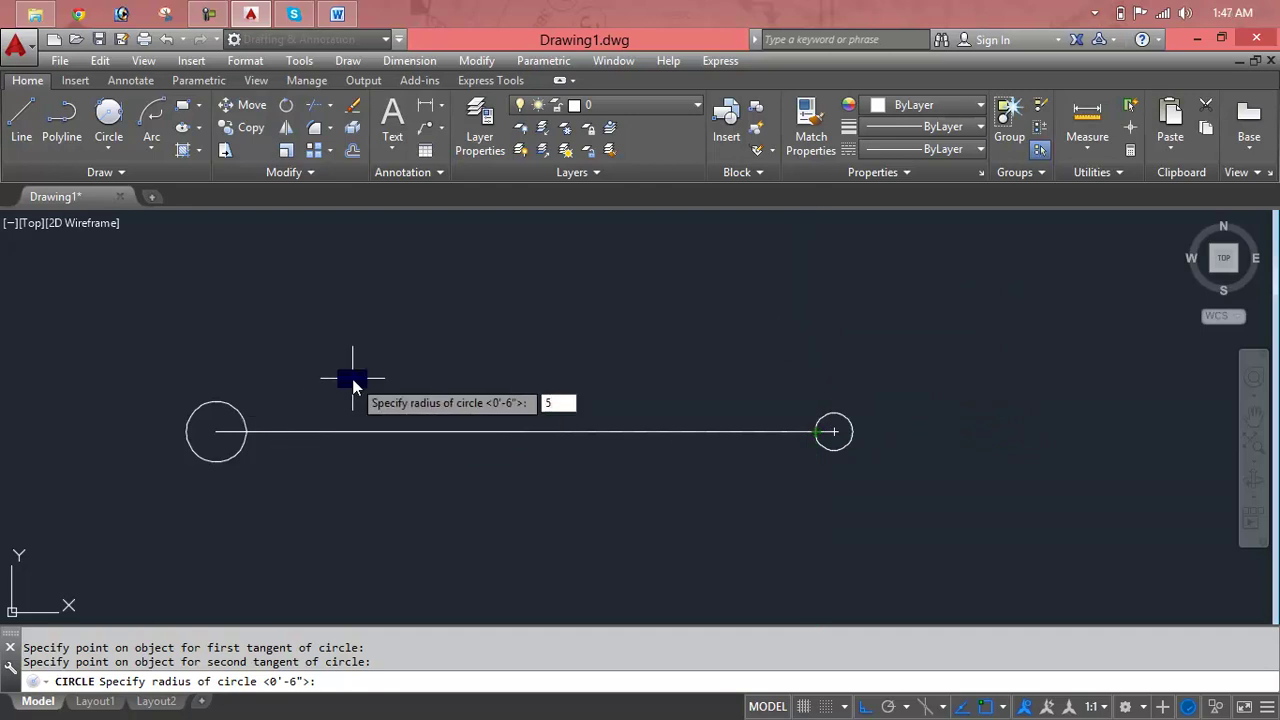
pyautogui.write("'")
pyautogui.press('Return')
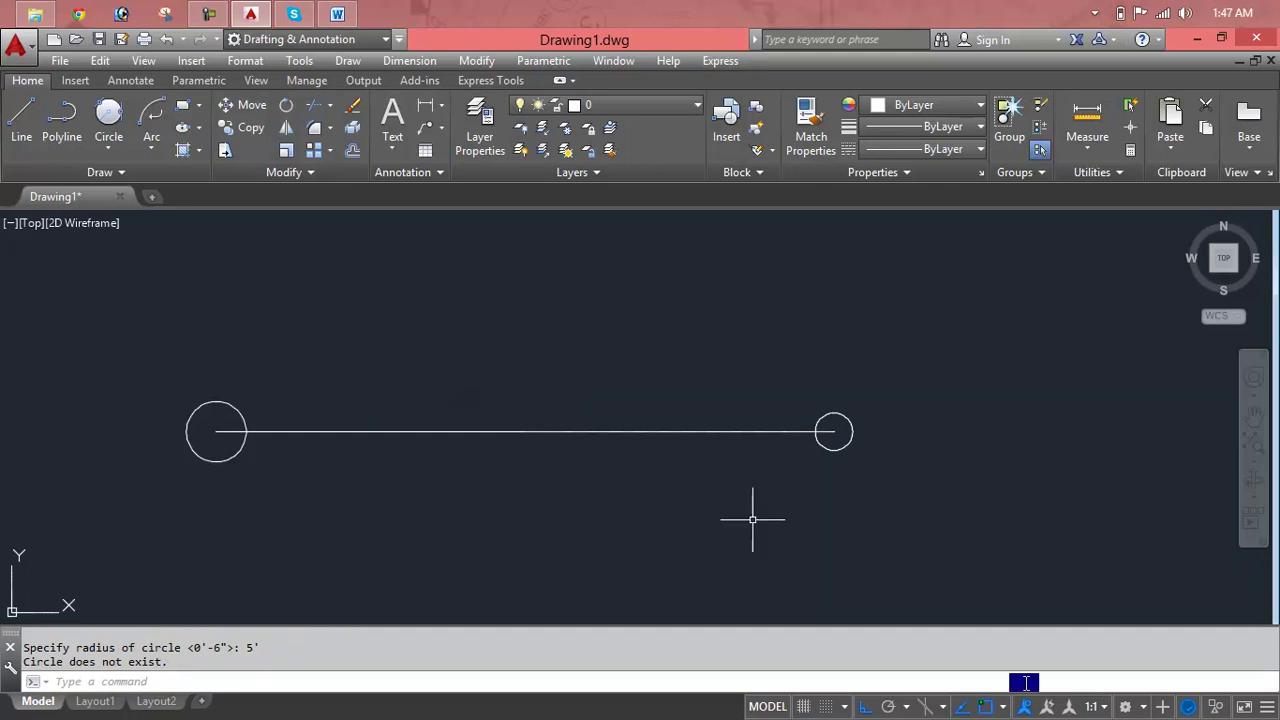
pyautogui.scroll(5, 816, 437)
pyautogui.scroll(2, 811, 329)
pyautogui.scroll(2, 811, 329)
pyautogui.scroll(-5, 811, 329)
pyautogui.scroll(-3, 811, 329)
pyautogui.scroll(-2, 811, 330)
pyautogui.moveTo(811, 330); pyautogui.dragTo(914, 457, button='middle')
# Zoom to the line's end circles and move the left circle slightly upward
pyautogui.click(245, 12)
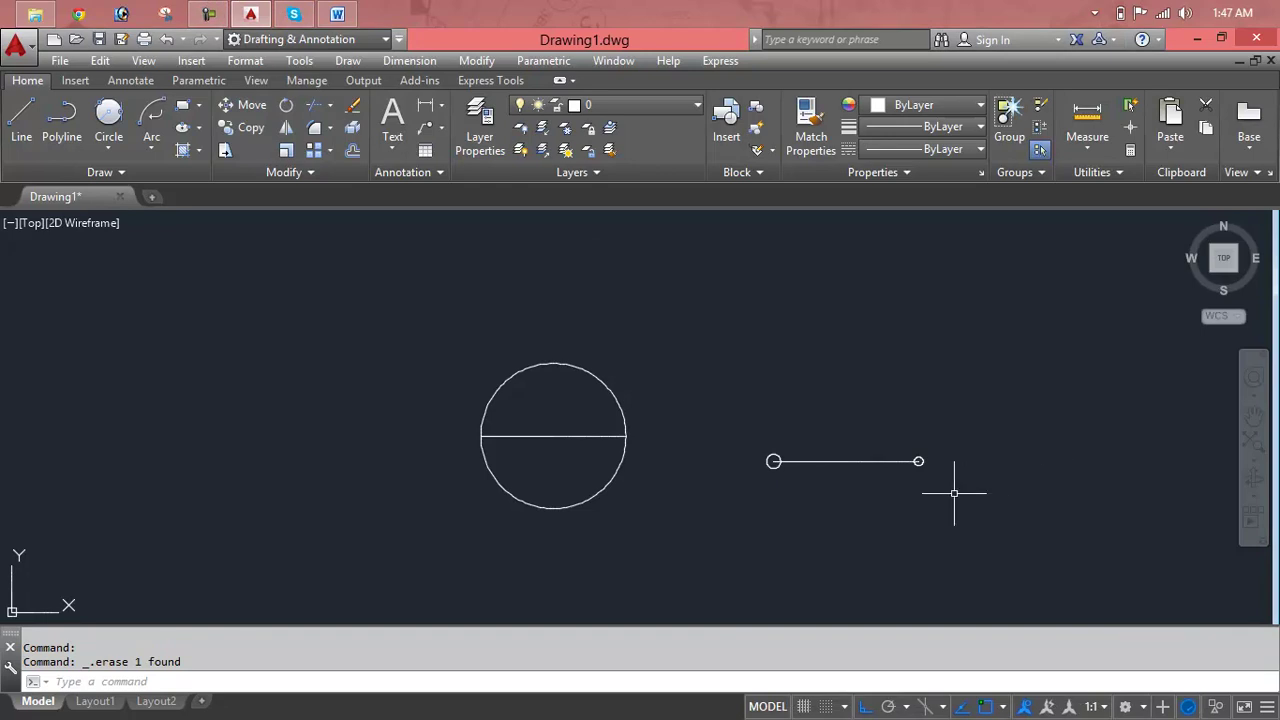
pyautogui.moveTo(954, 493)
pyautogui.mouseDown(button='middle')
pyautogui.moveTo(691, 443)
pyautogui.moveTo(790, 405)
pyautogui.mouseUp(button='middle')
pyautogui.scroll(5, 629, 430)
pyautogui.press('Escape')
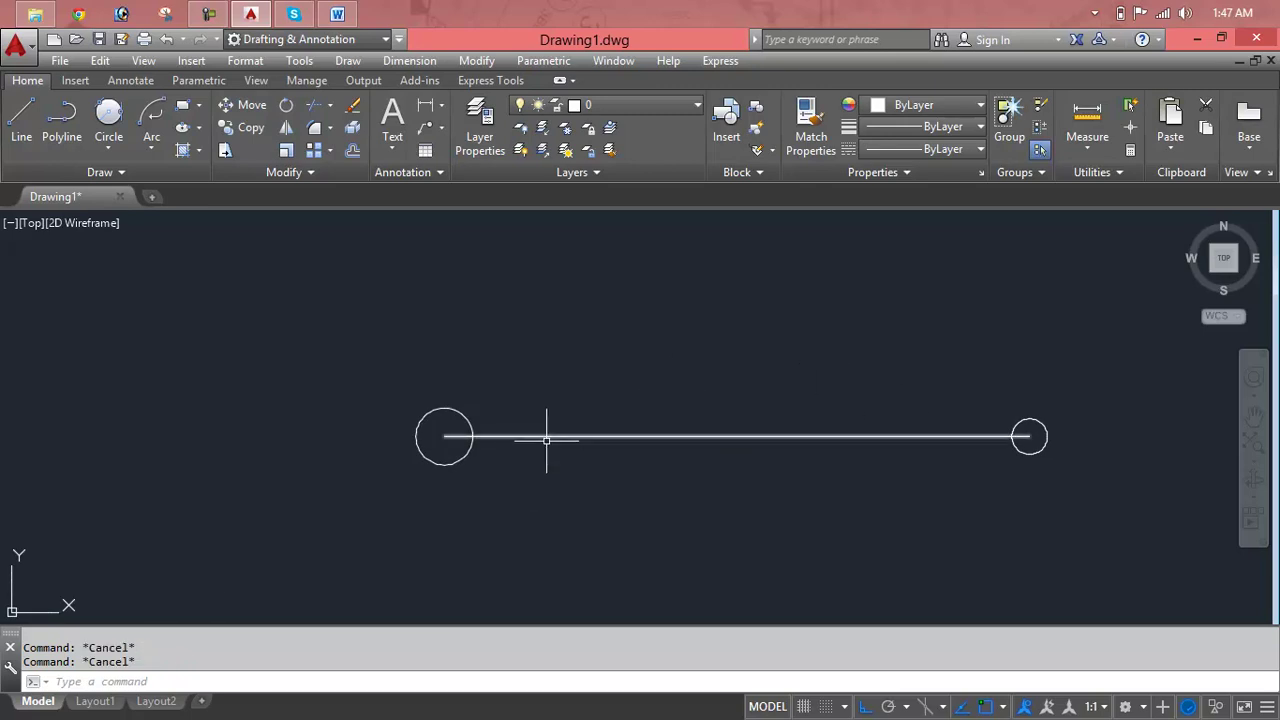
pyautogui.write('m')
pyautogui.press('Return')
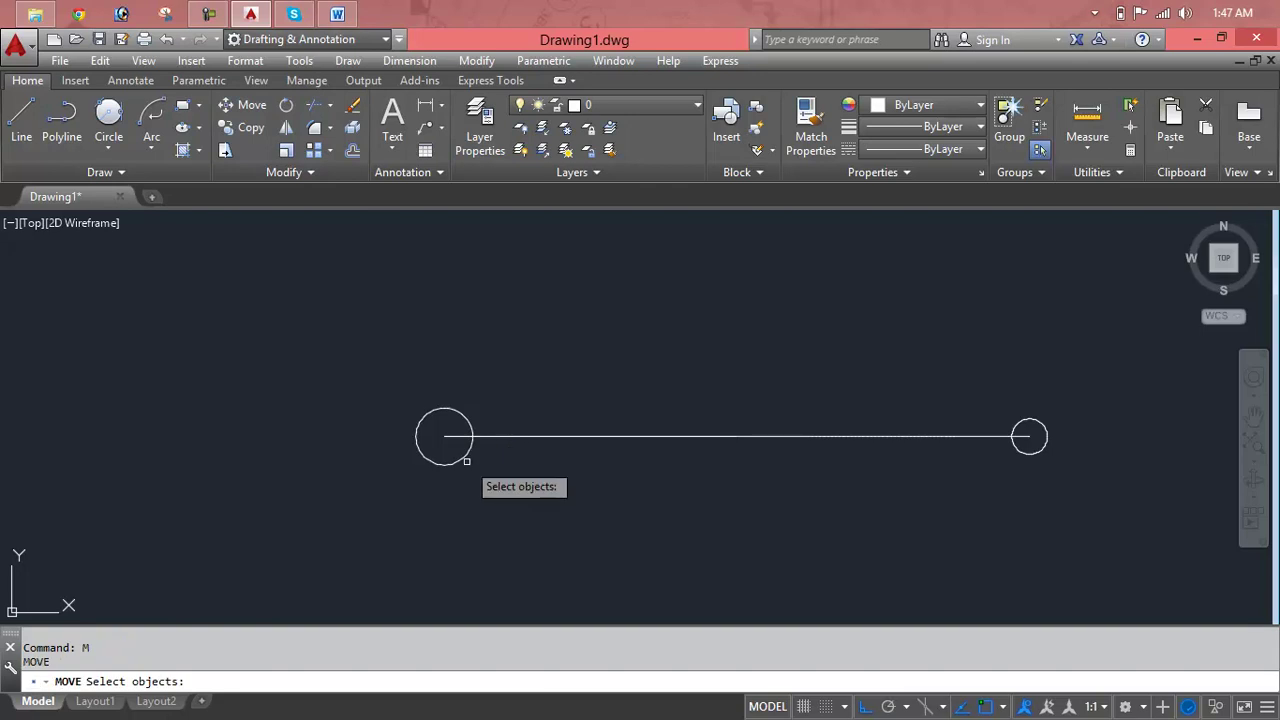
pyautogui.click(466, 456)
pyautogui.press('Return')
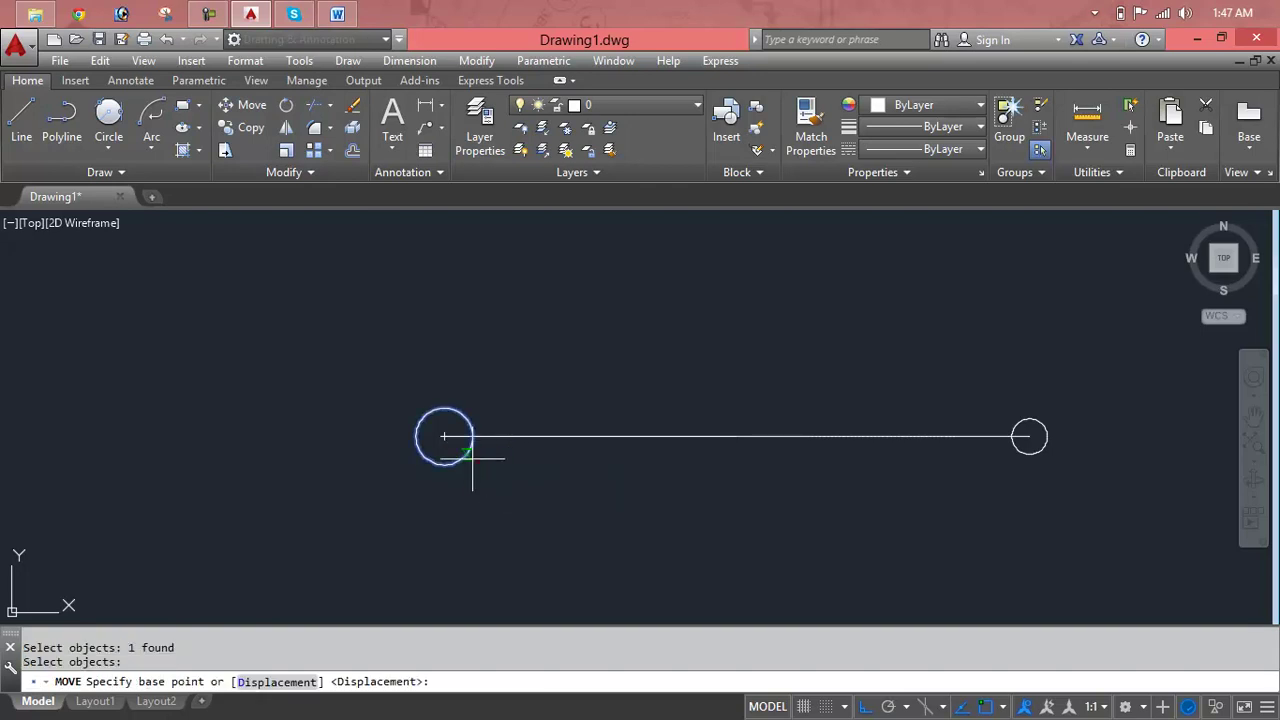
pyautogui.click(444, 436)
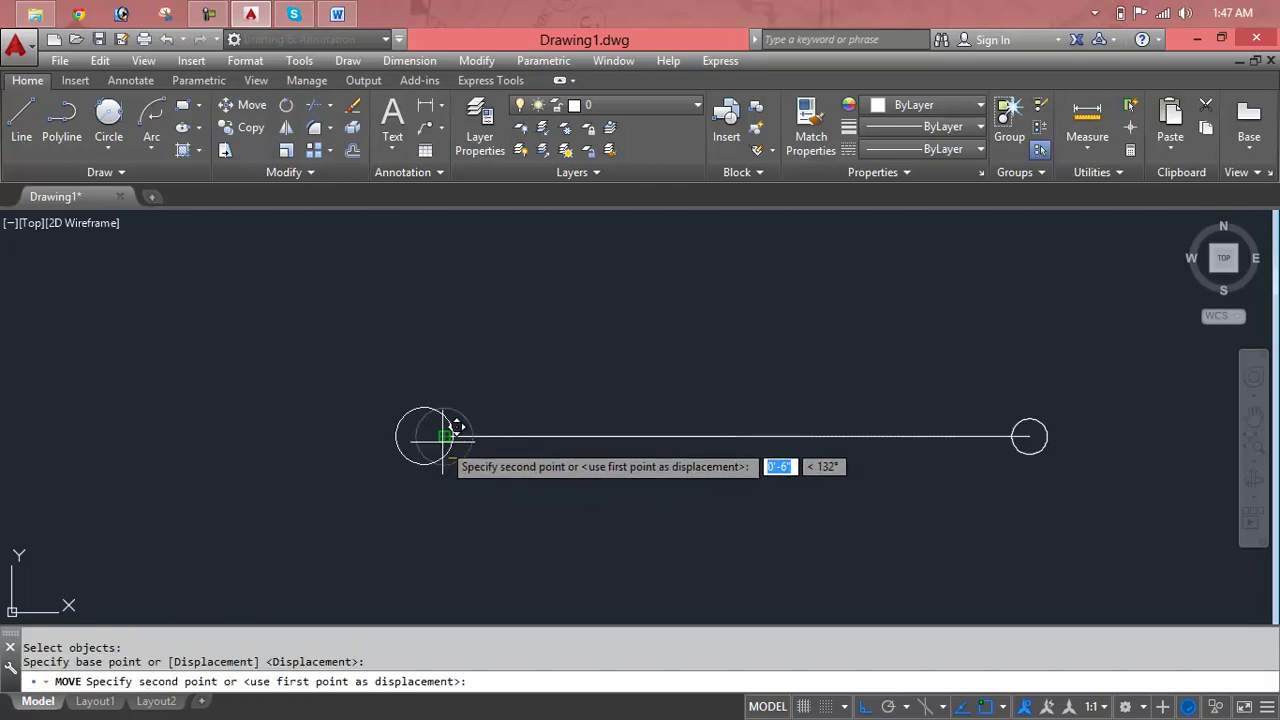
pyautogui.click(444, 432)
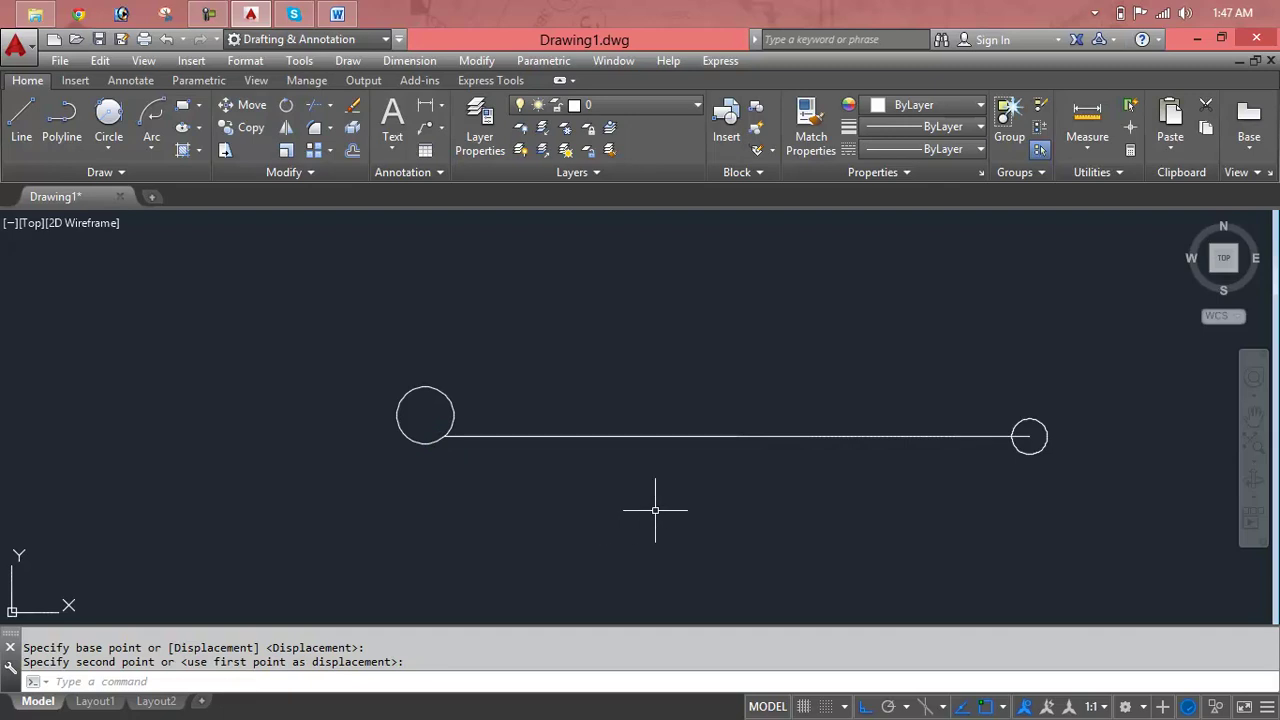
# Shift the right end circle slightly to the left
pyautogui.press('Return')
pyautogui.click(1042, 449)
pyautogui.press('Return')
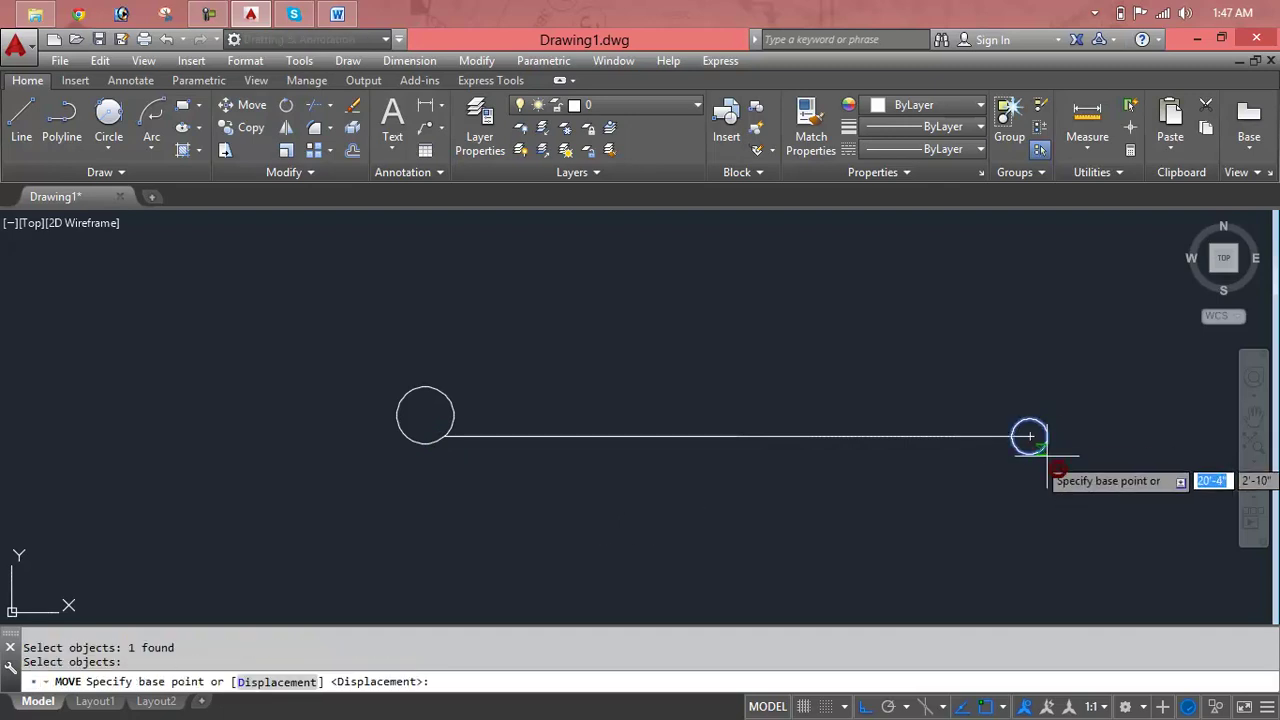
pyautogui.click(1029, 436)
pyautogui.click(1012, 436)
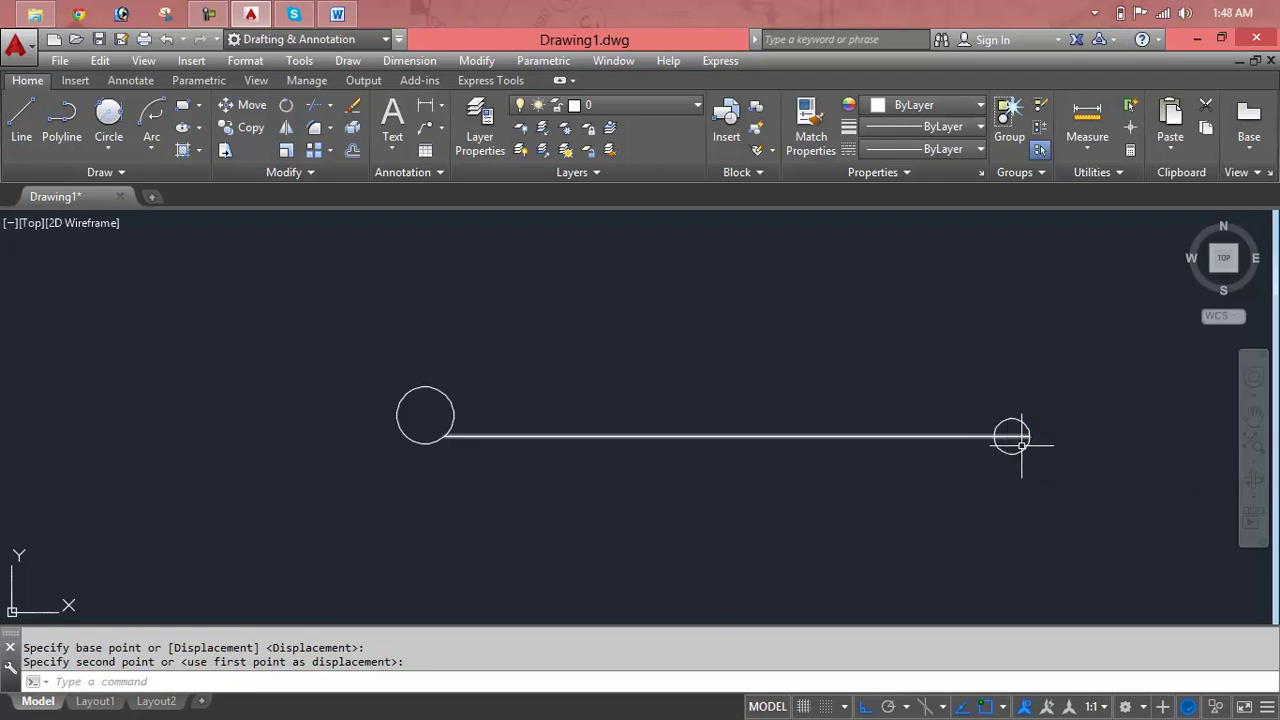
# Move the right circle back onto the line's right end, adjusting its position twice
pyautogui.write('m')
pyautogui.press('Return')
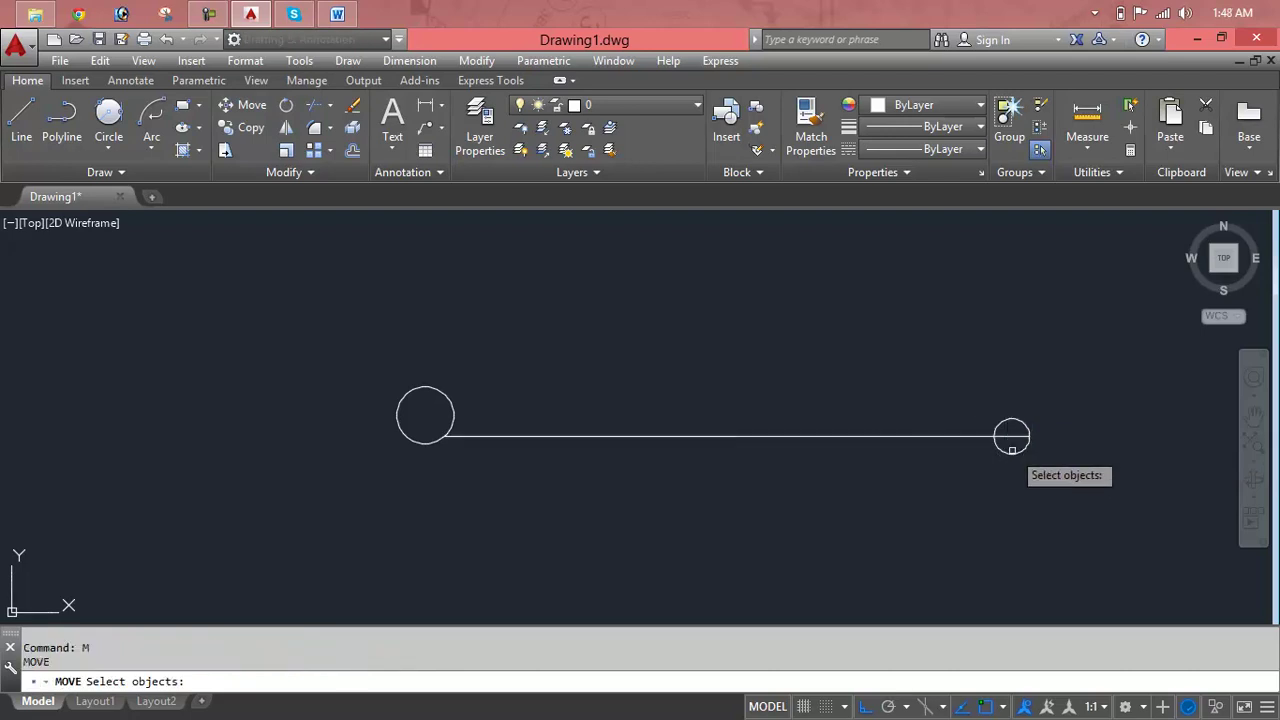
pyautogui.click(1012, 450)
pyautogui.press('Return')
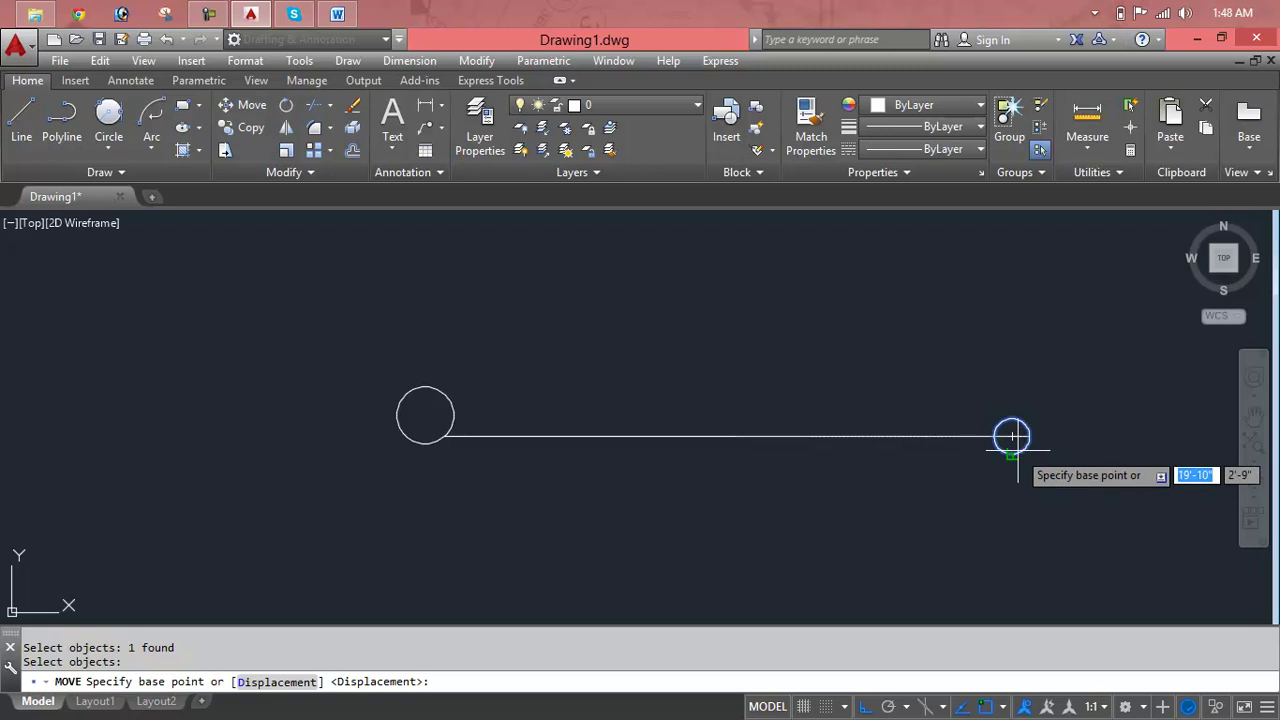
pyautogui.click(1012, 436)
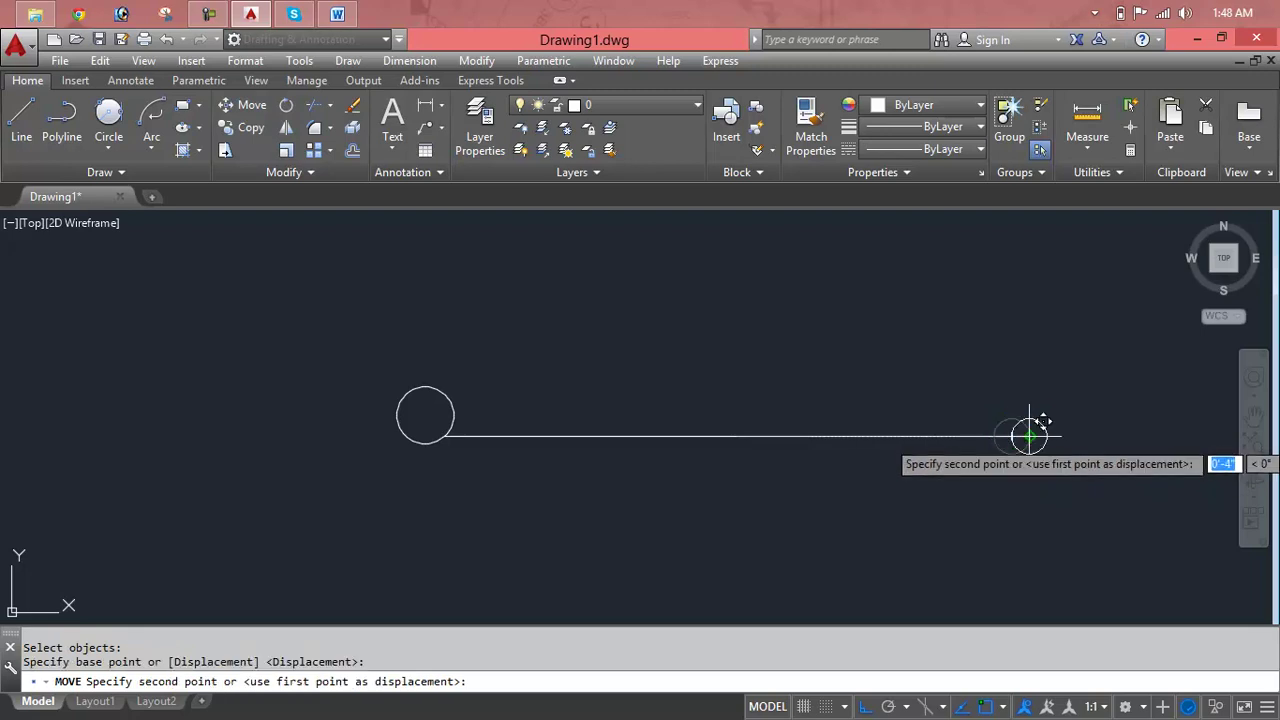
pyautogui.click(1030, 436)
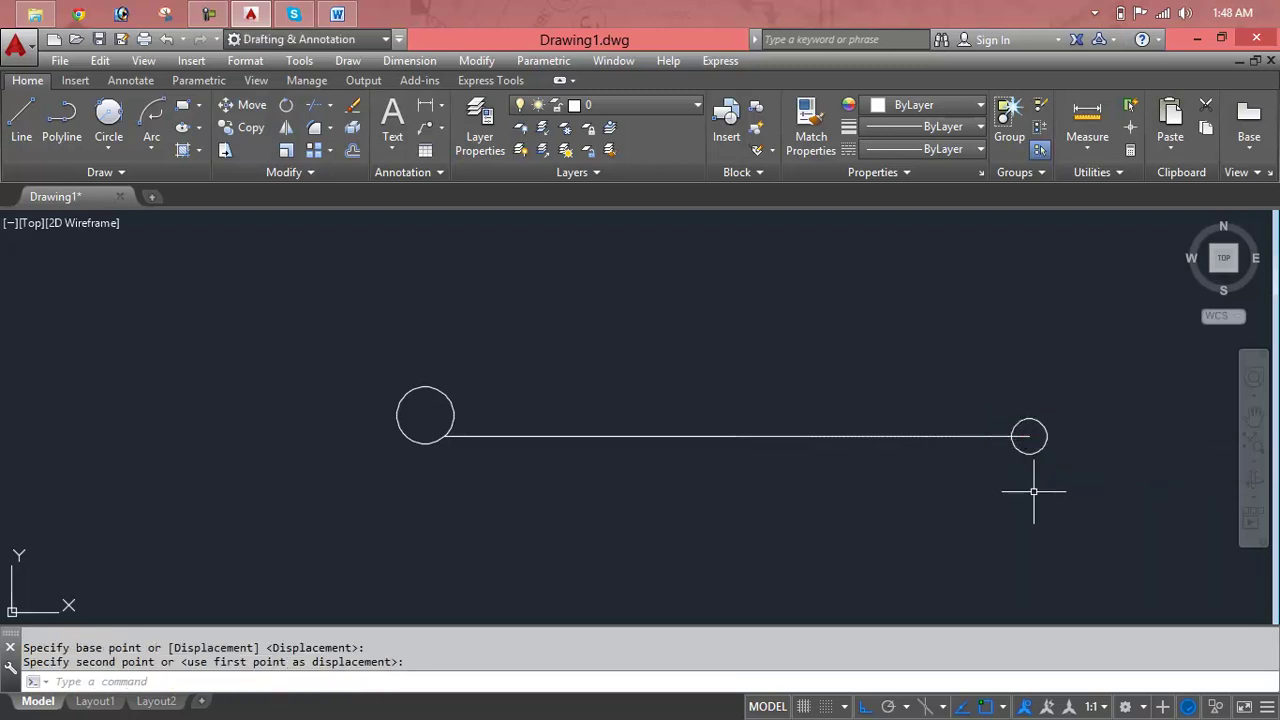
pyautogui.press('Return')
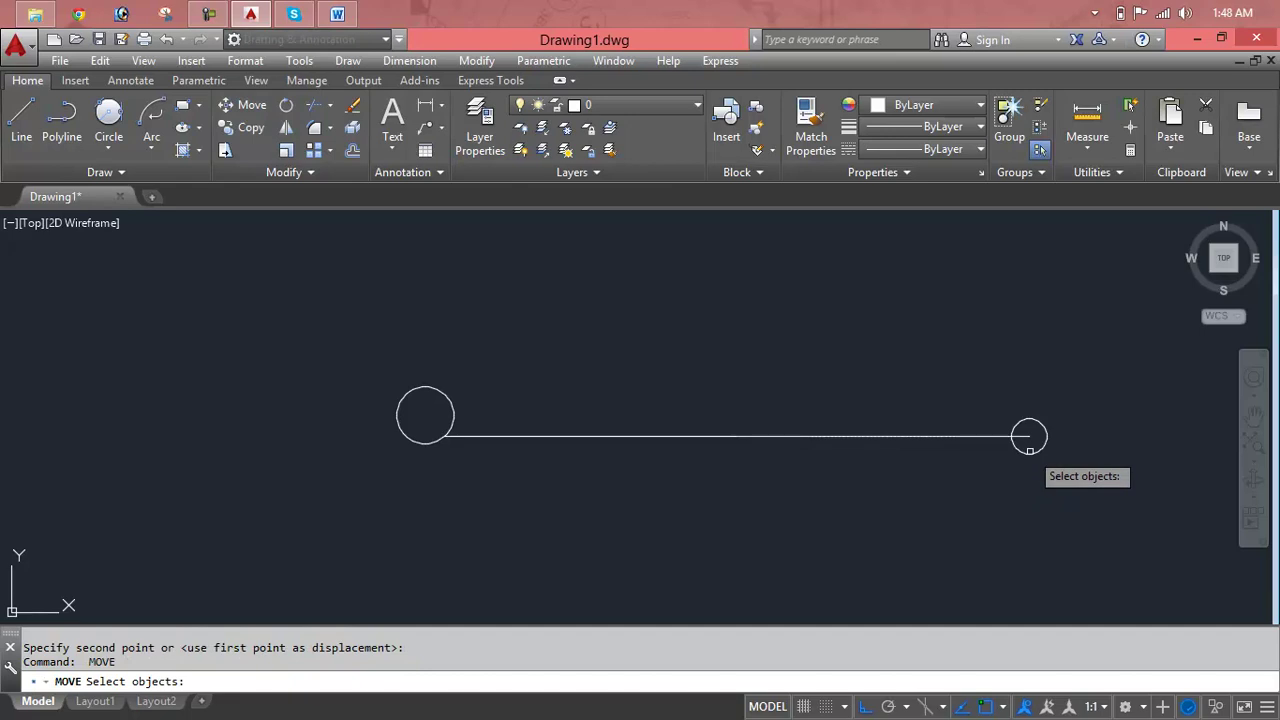
pyautogui.click(1030, 451)
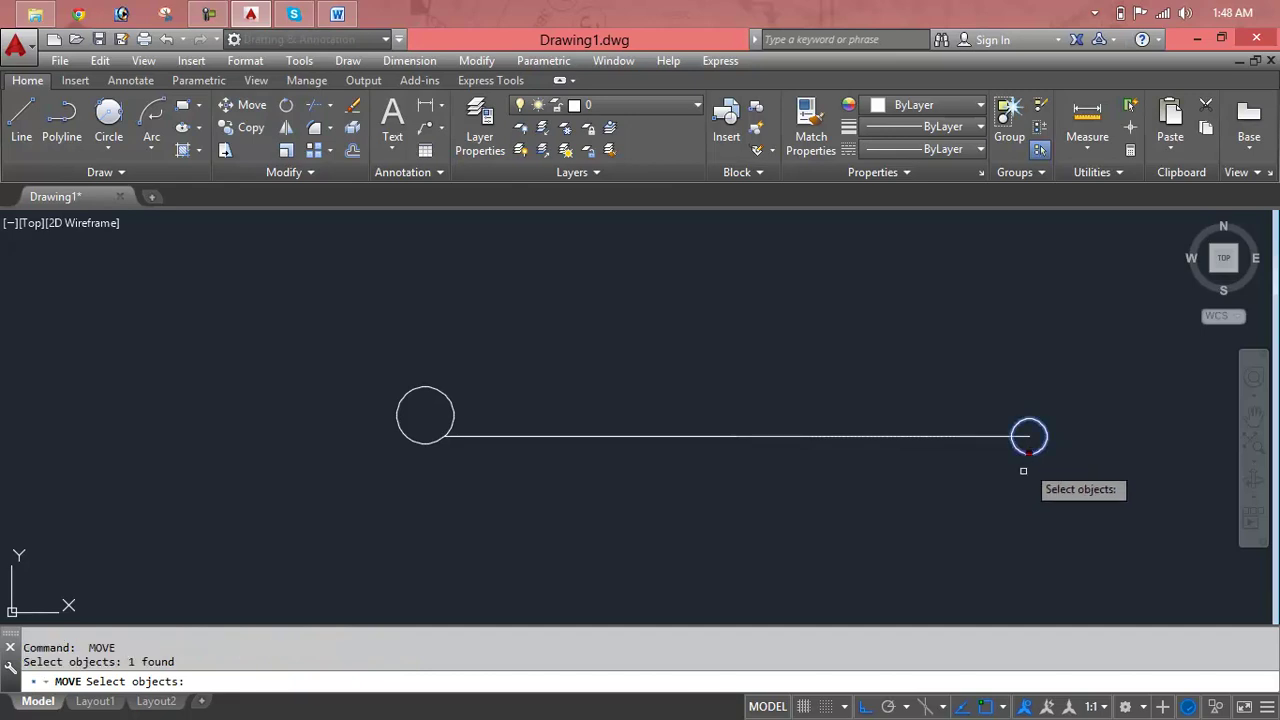
pyautogui.press('Return')
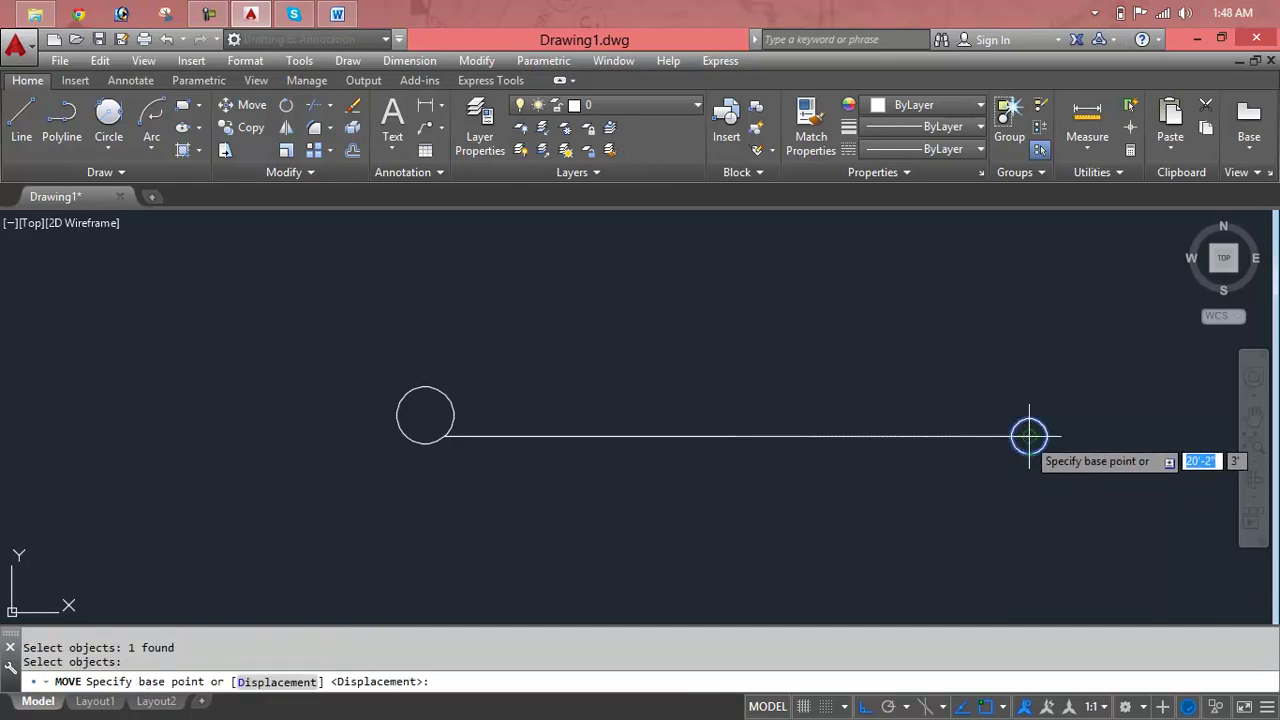
pyautogui.click(1029, 436)
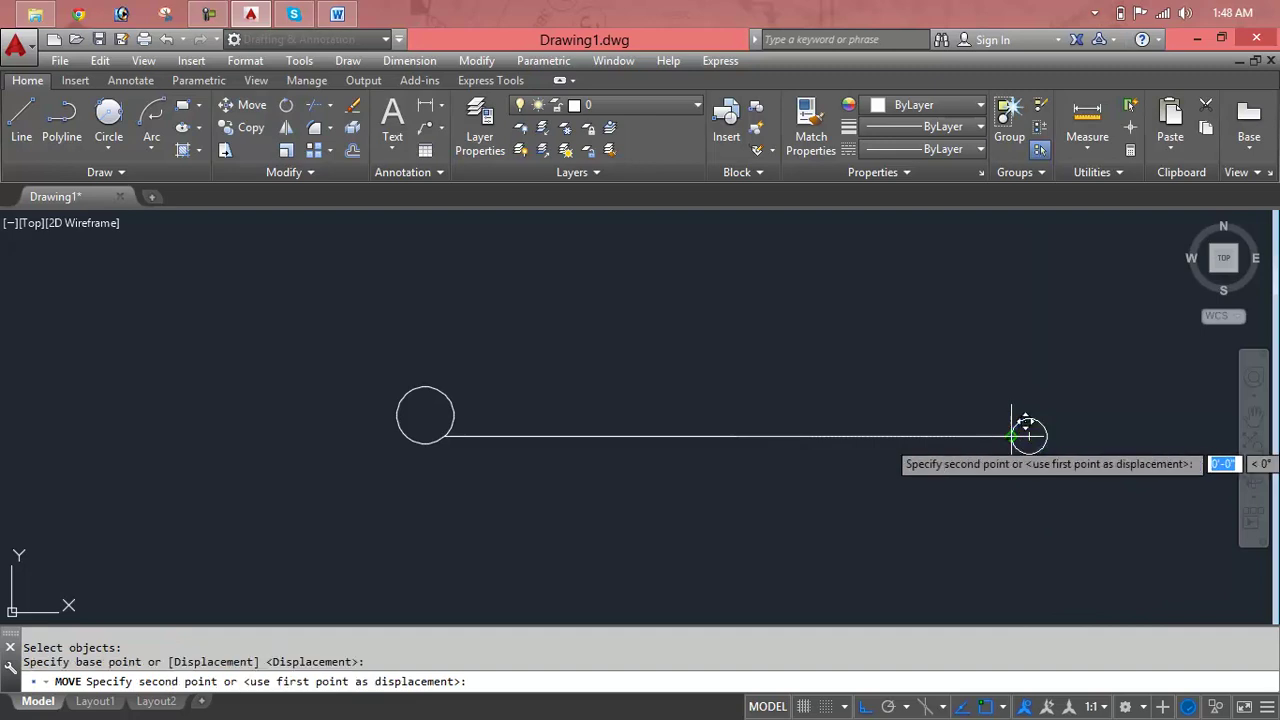
pyautogui.click(1045, 434)
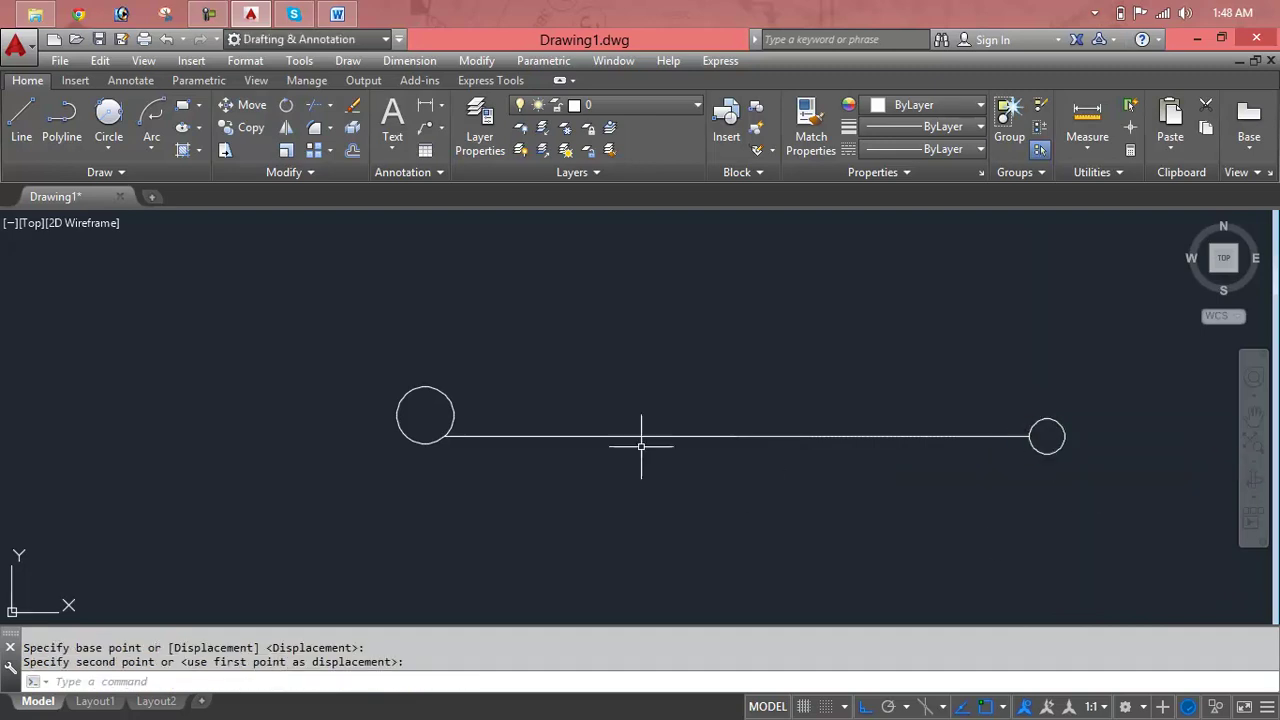
# Delete the left end circle and move the right circle to the line's left endpoint
pyautogui.click(450, 410)
pyautogui.press('Delete')
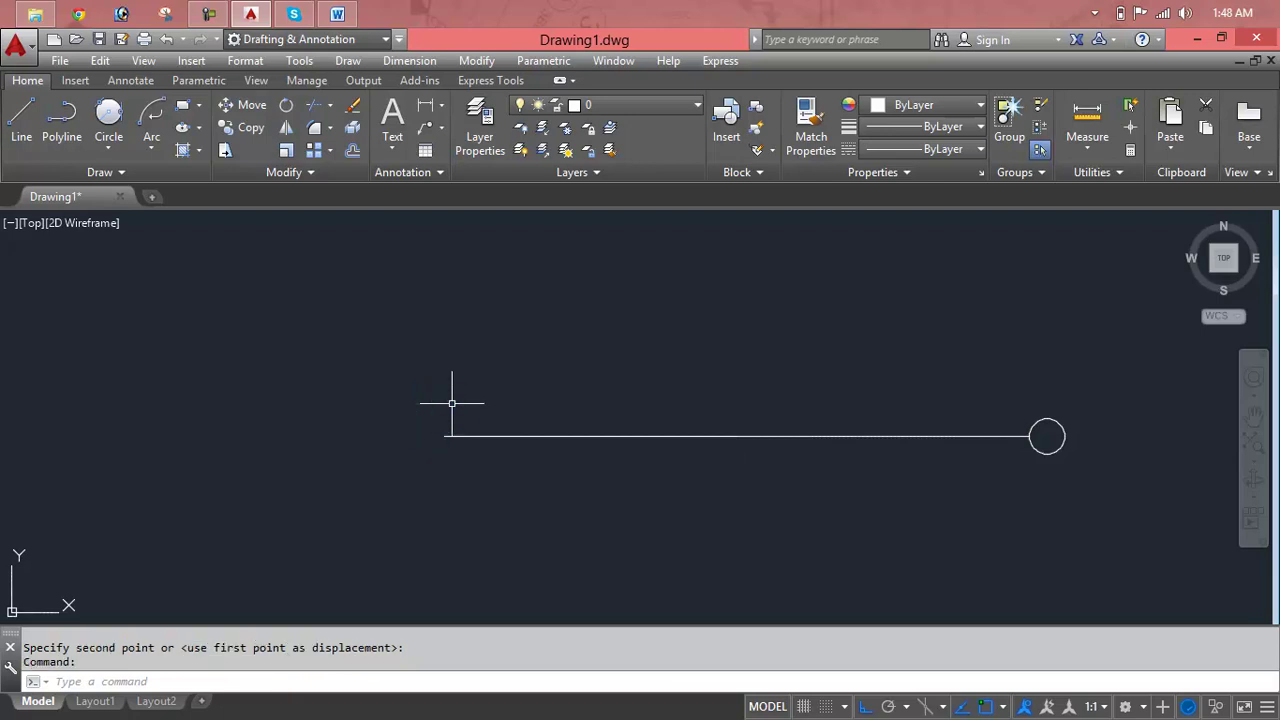
pyautogui.write('m')
pyautogui.press('Return')
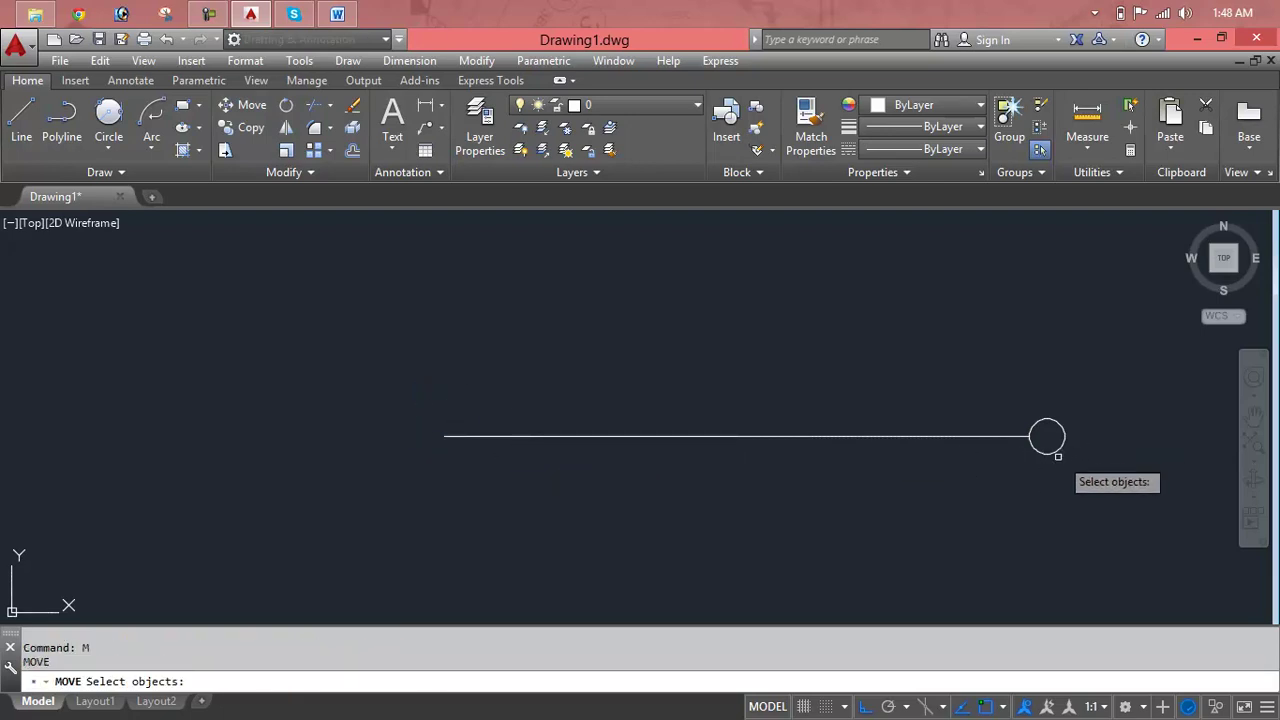
pyautogui.click(1047, 455)
pyautogui.press('Return')
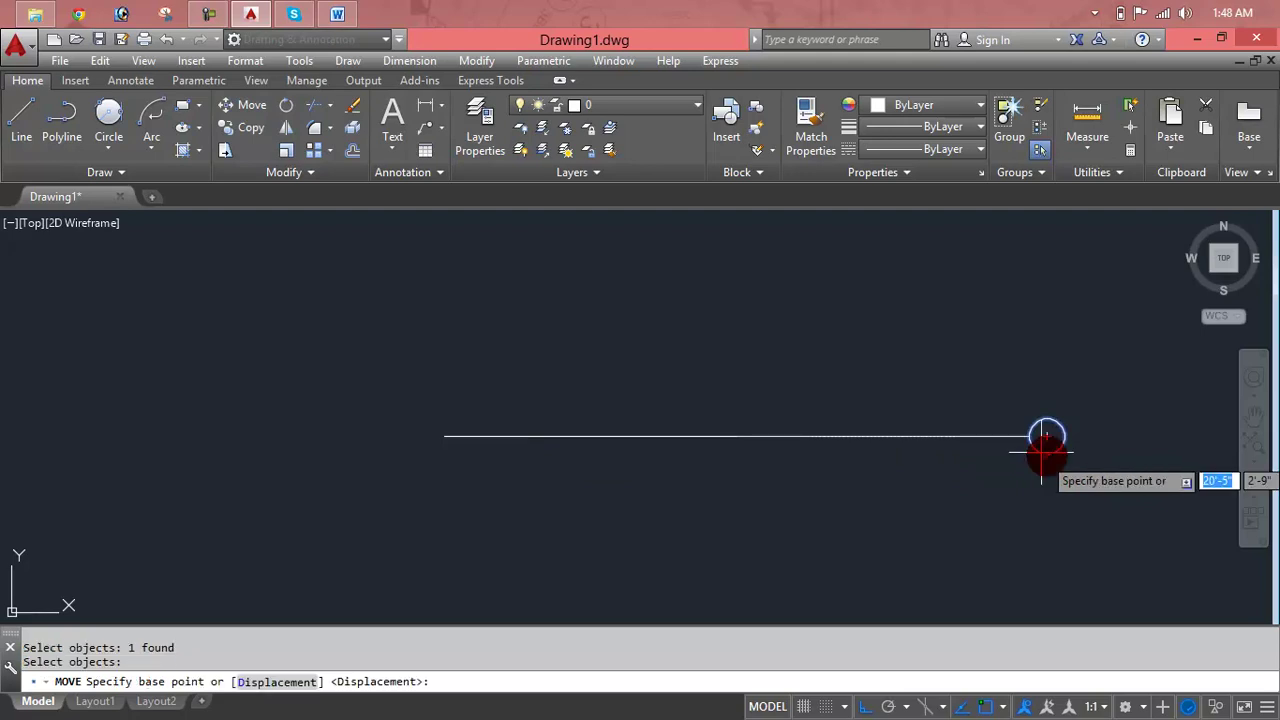
pyautogui.click(1029, 436)
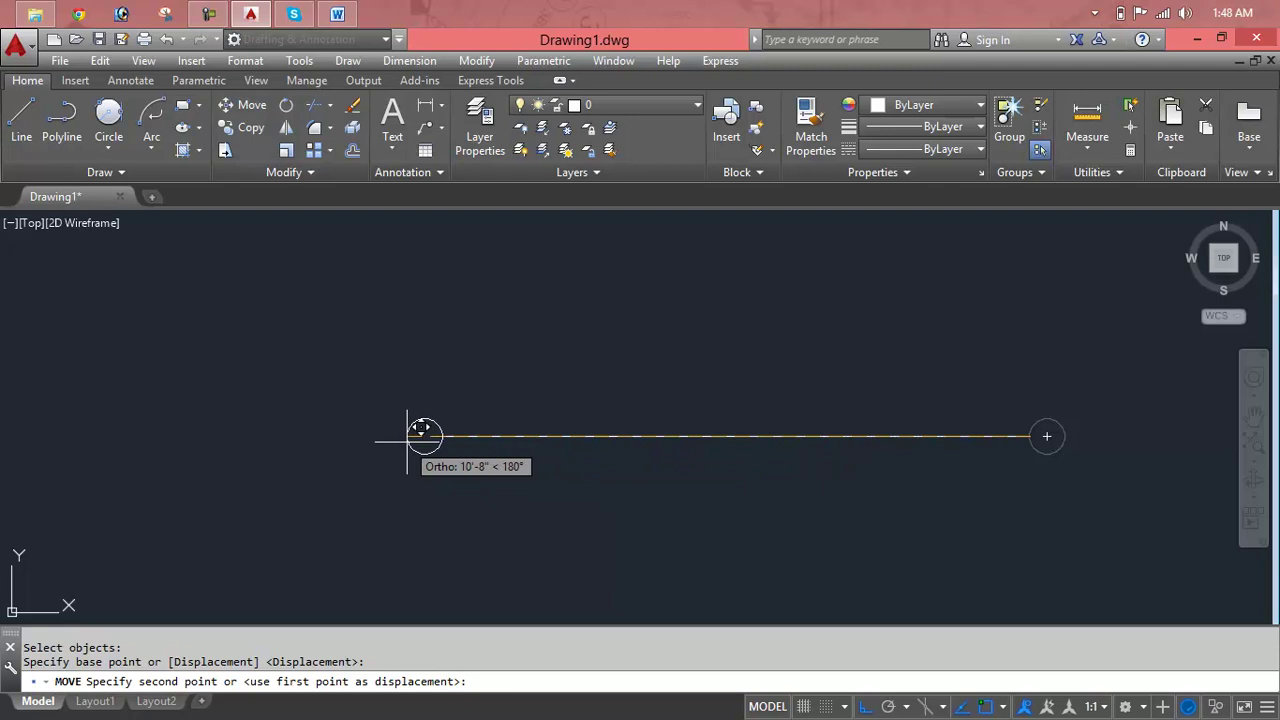
pyautogui.click(407, 440)
pyautogui.press('Escape')
pyautogui.press('Escape')
pyautogui.write('cp')
pyautogui.press('Return')
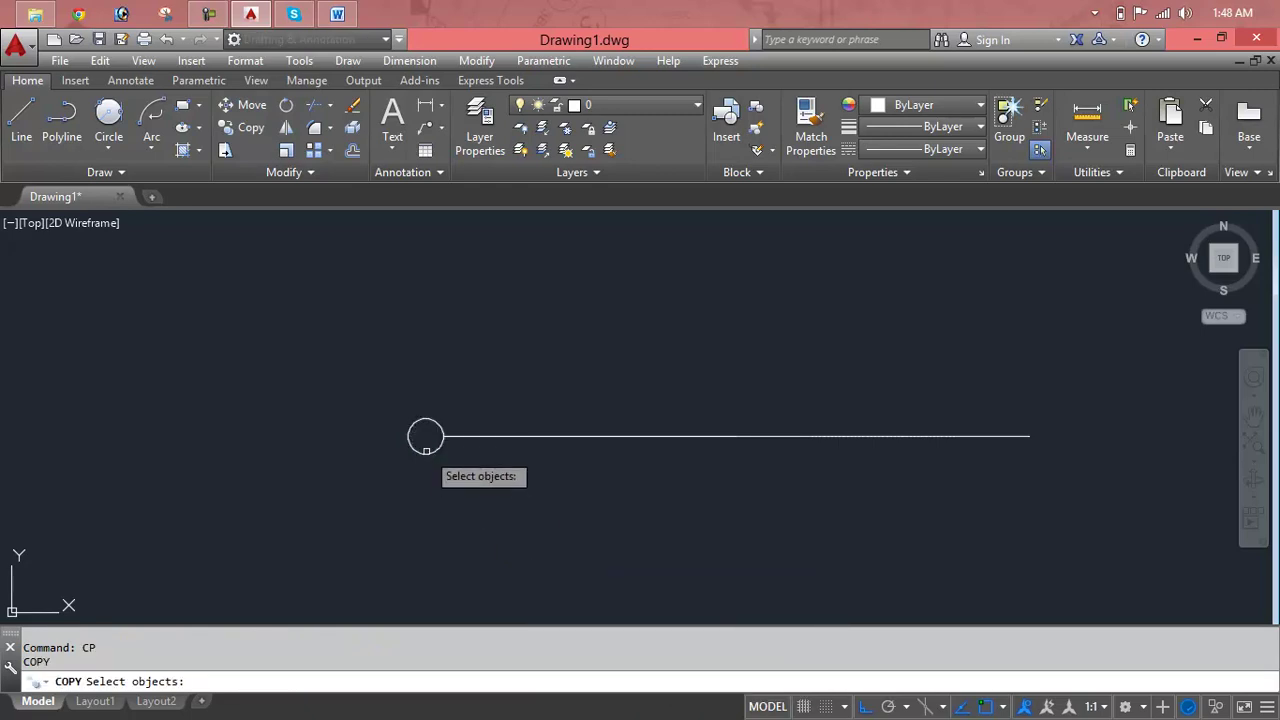
# Copy the circle from the line's left end to its right endpoint
pyautogui.click(426, 454)
pyautogui.rightClick(466, 452)
pyautogui.click(430, 442)
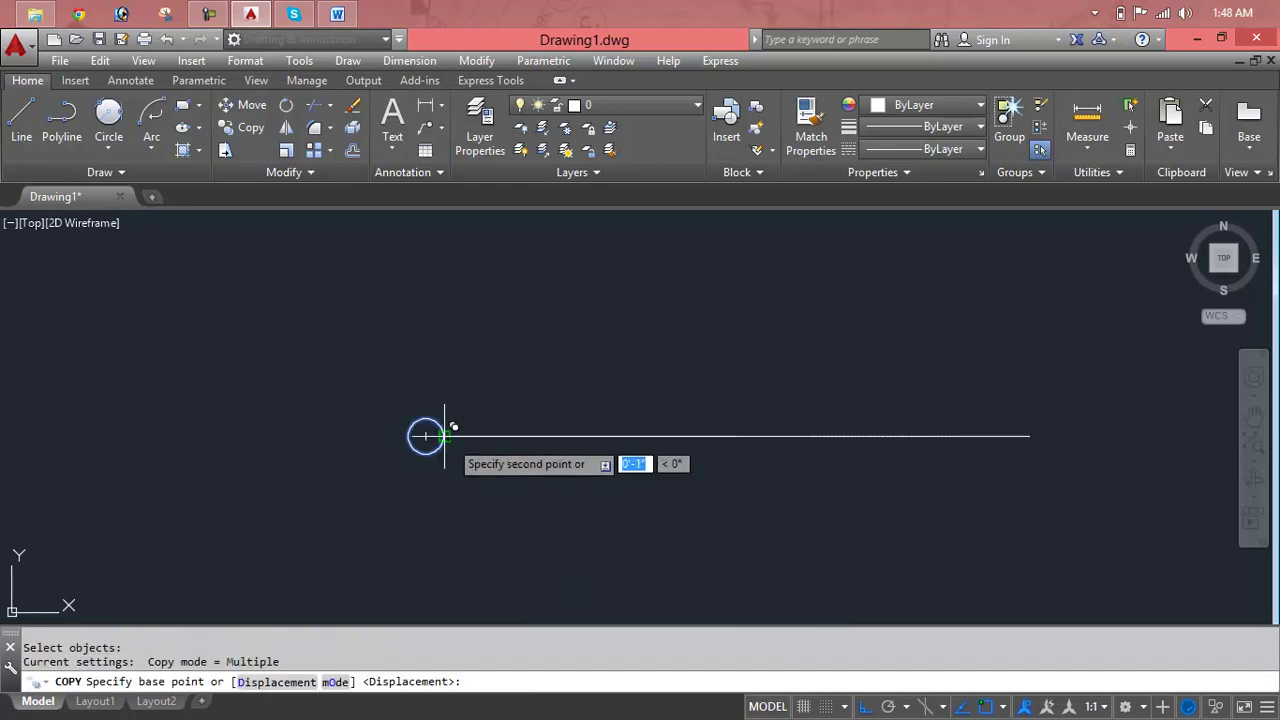
pyautogui.click(1048, 436)
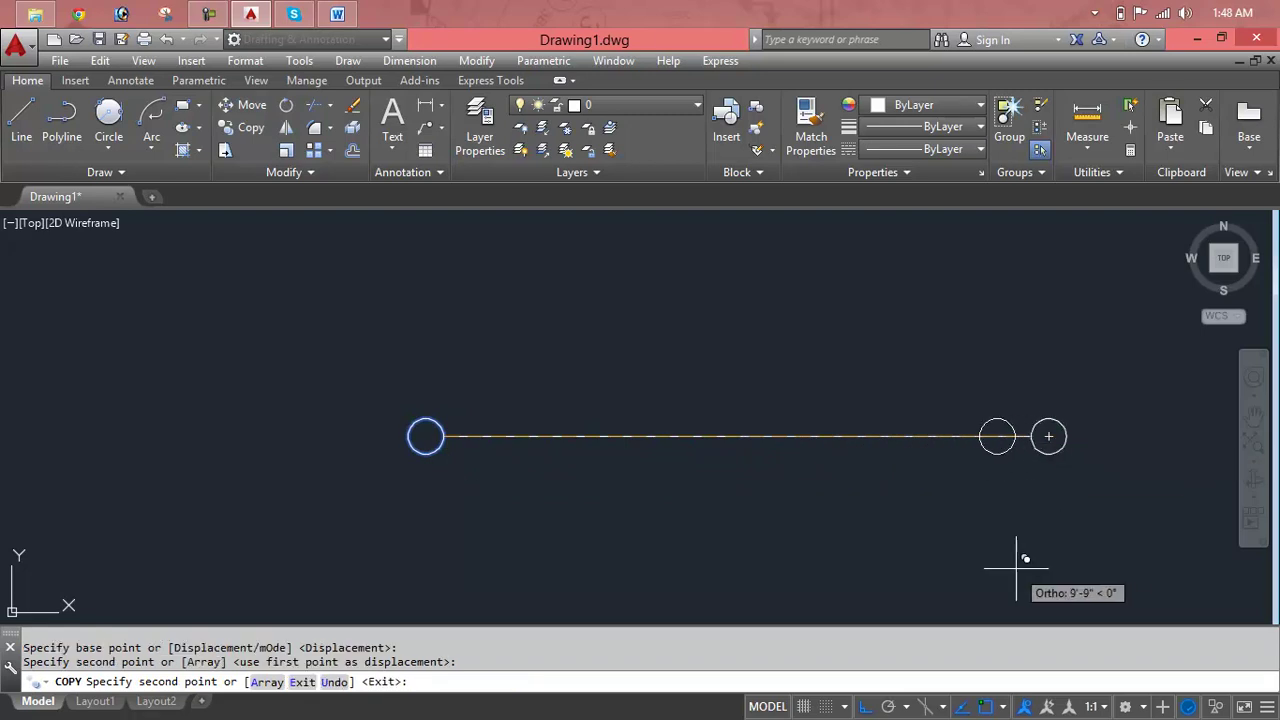
pyautogui.press('Escape')
pyautogui.press('Escape')
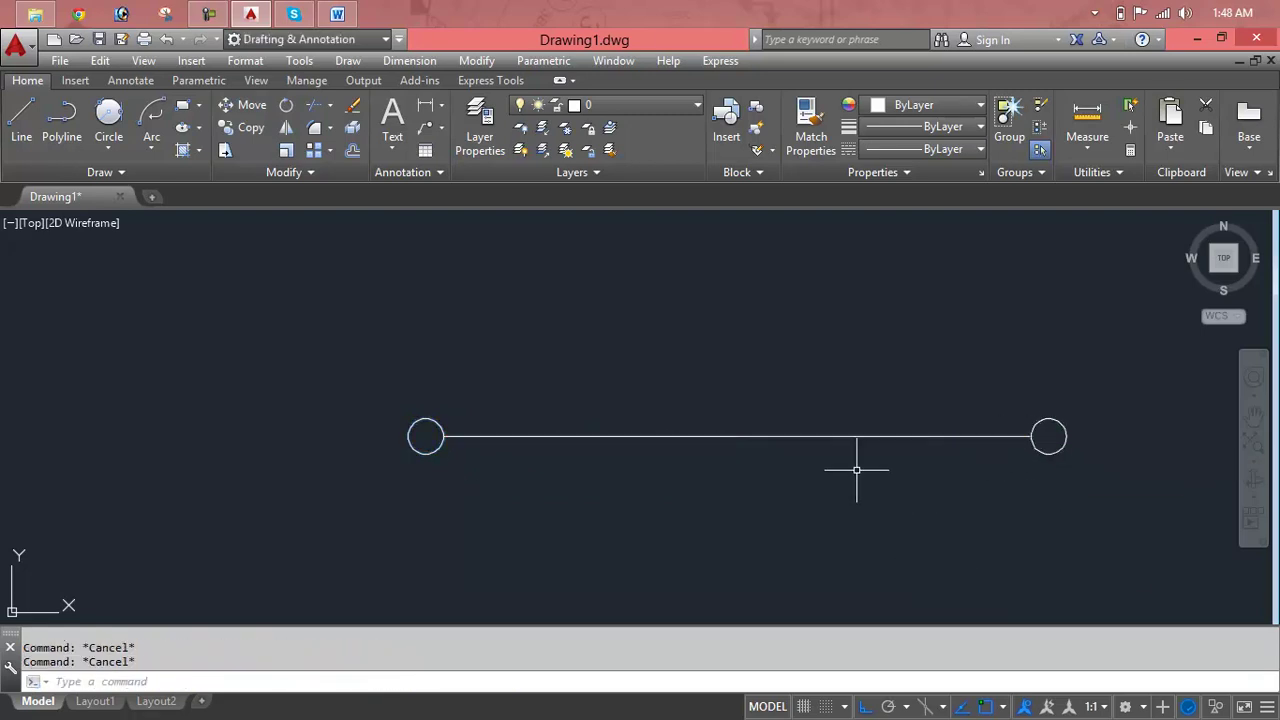
# Start a Tan, Tan, Radius circle tangent to the left and right end circles
pyautogui.click(131, 148)
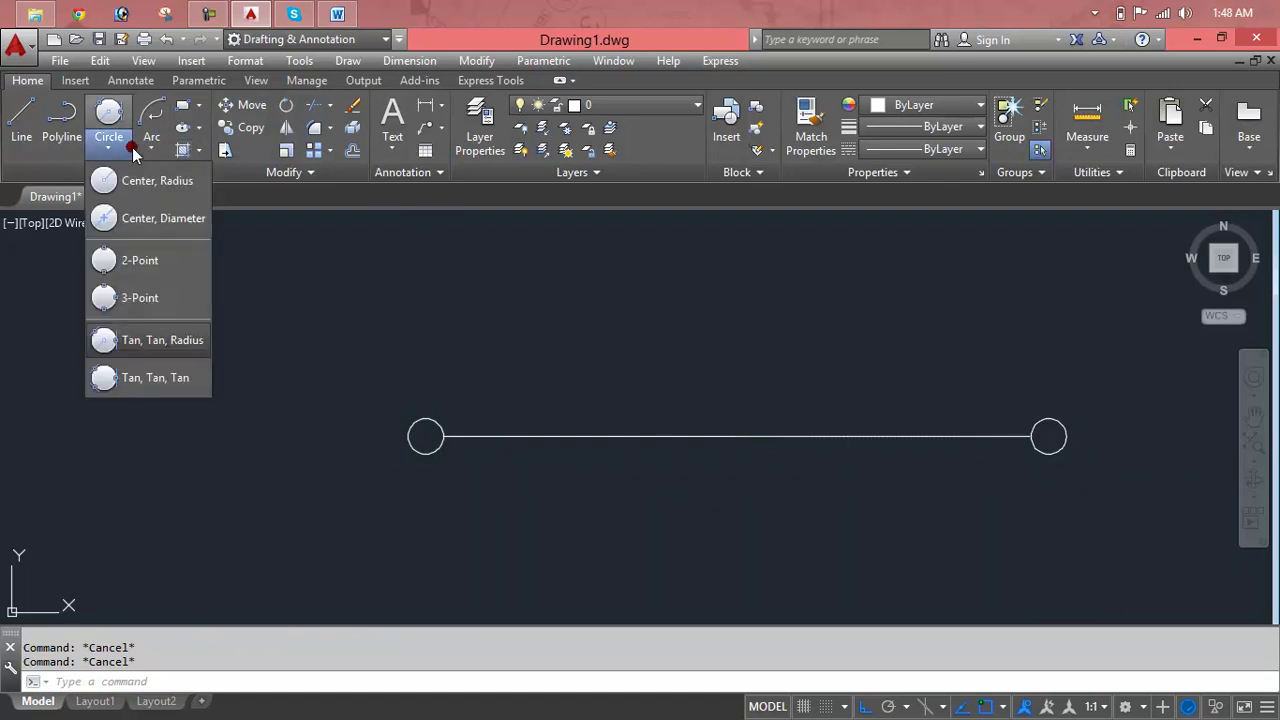
pyautogui.click(150, 340)
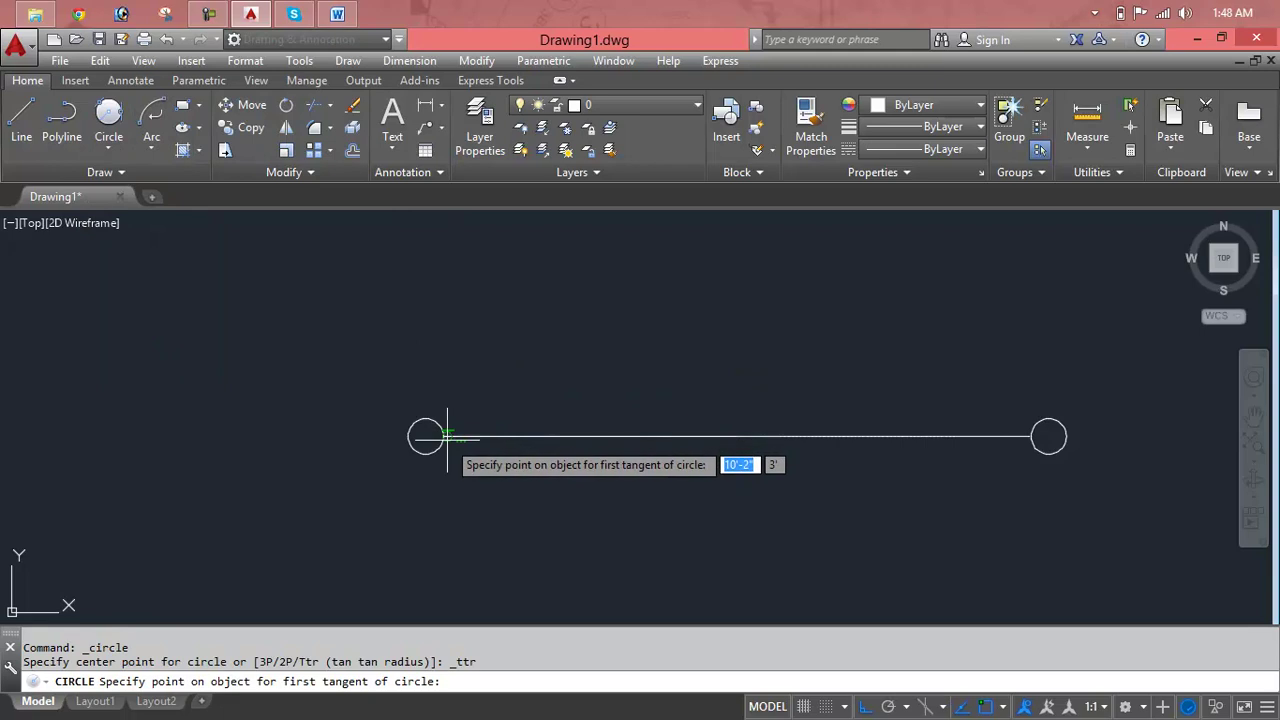
pyautogui.click(445, 435)
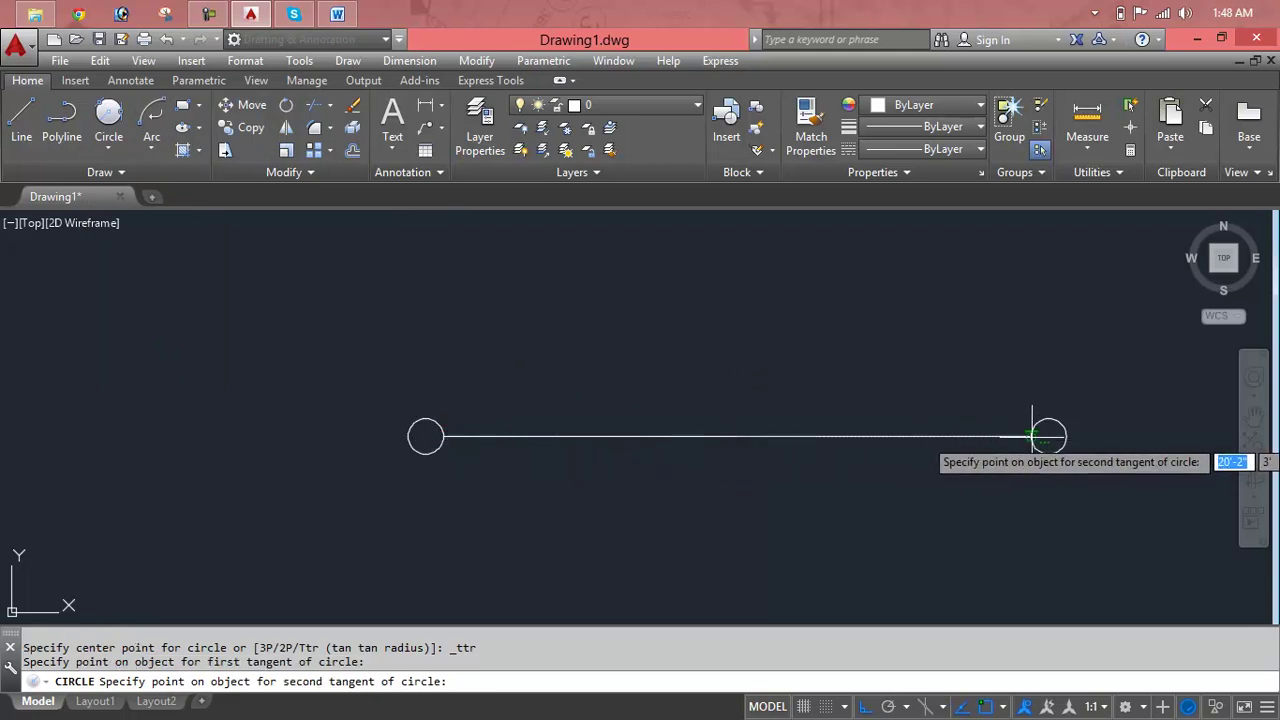
pyautogui.click(1032, 435)
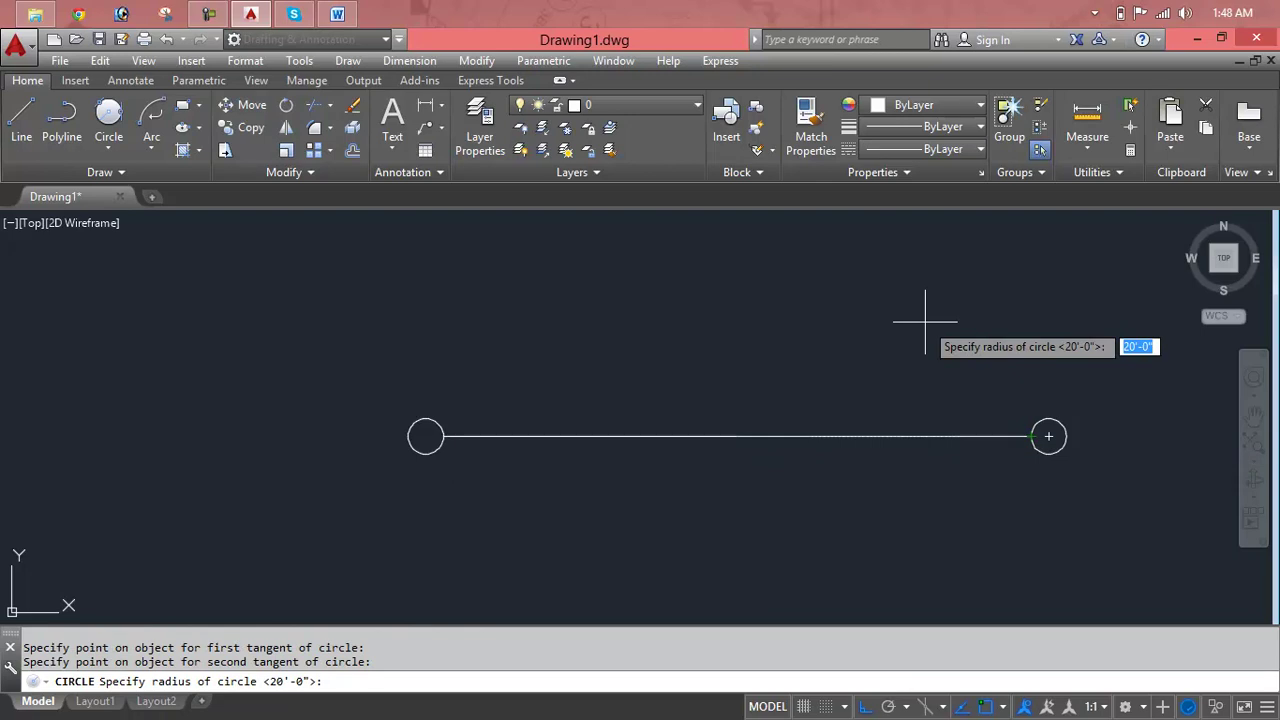
pyautogui.write("20'")
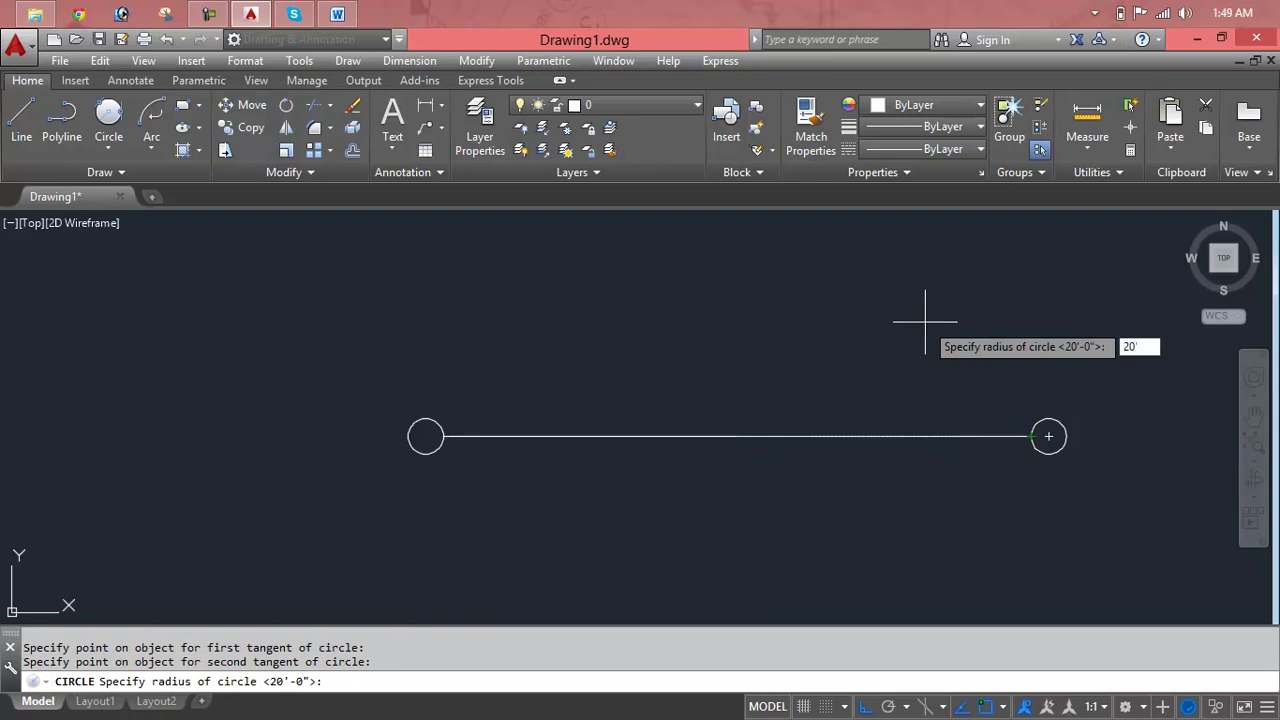
# Complete the 20' radius tangent circle, view it in full, then delete it
pyautogui.press('Return')
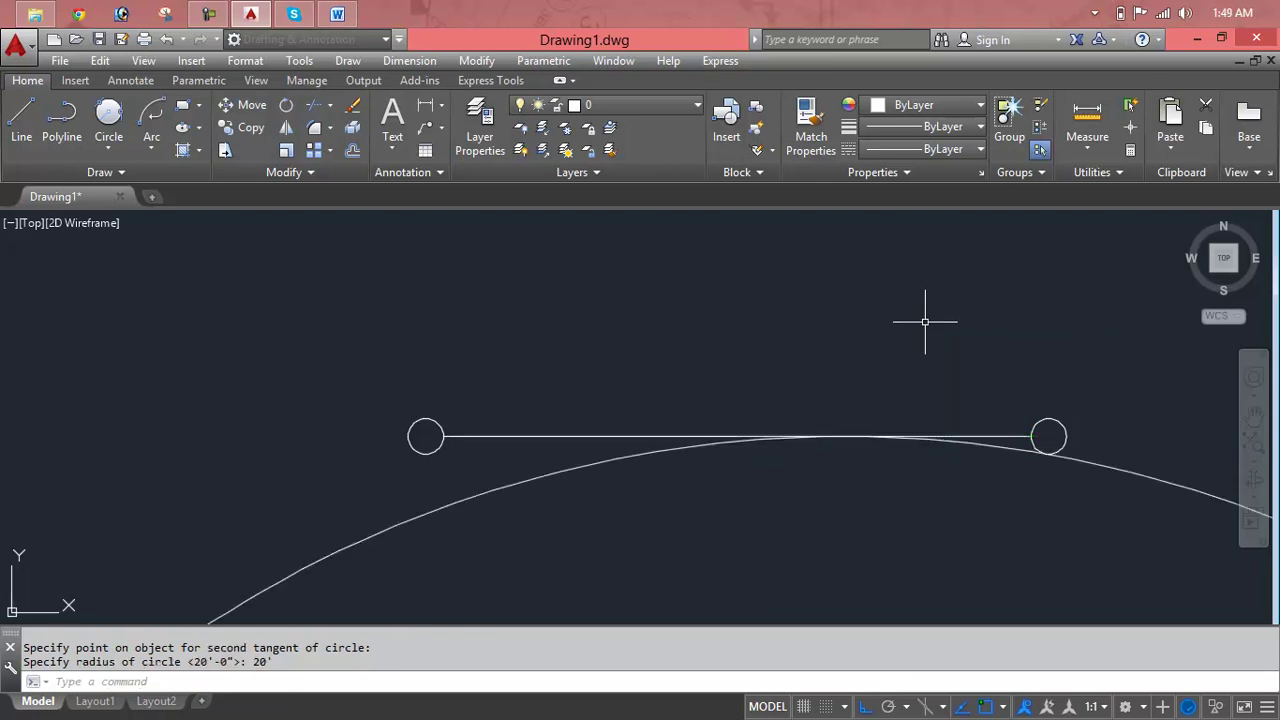
pyautogui.scroll(-4, 924, 330)
pyautogui.scroll(-2, 937, 401)
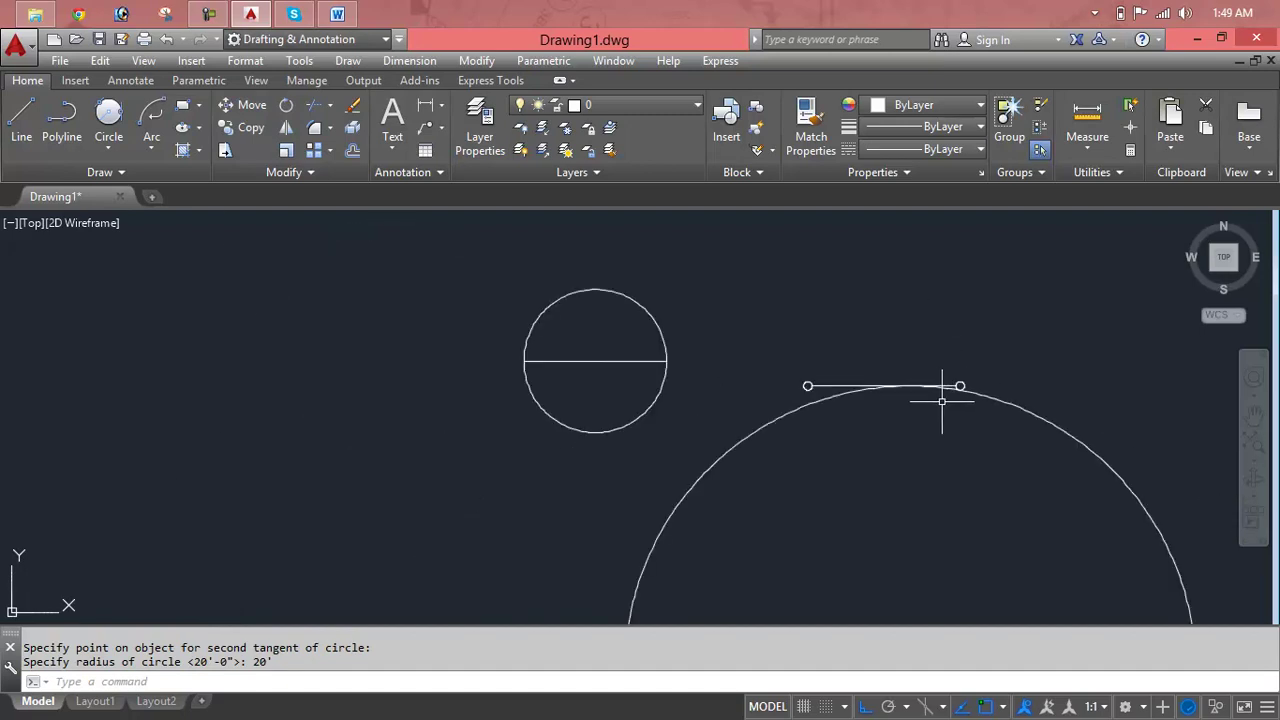
pyautogui.scroll(-2, 760, 460)
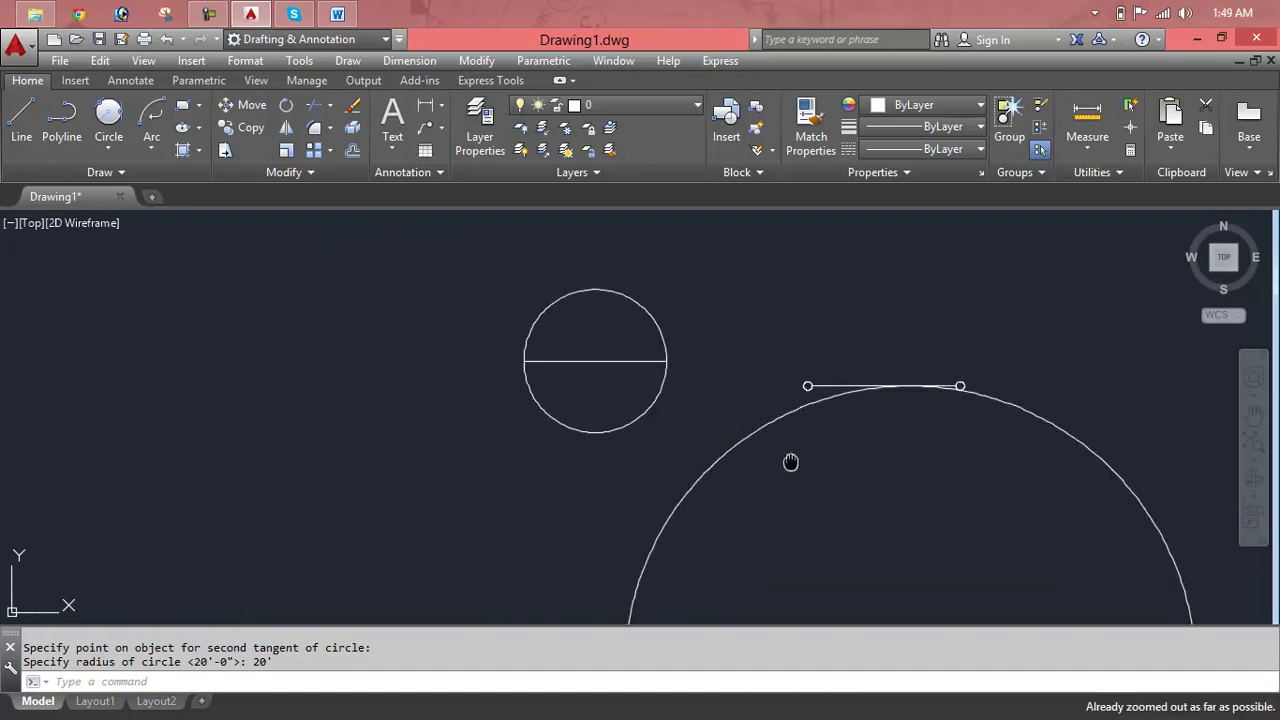
pyautogui.moveTo(791, 463); pyautogui.dragTo(531, 348, button='middle')
pyautogui.scroll(-1, 531, 302)
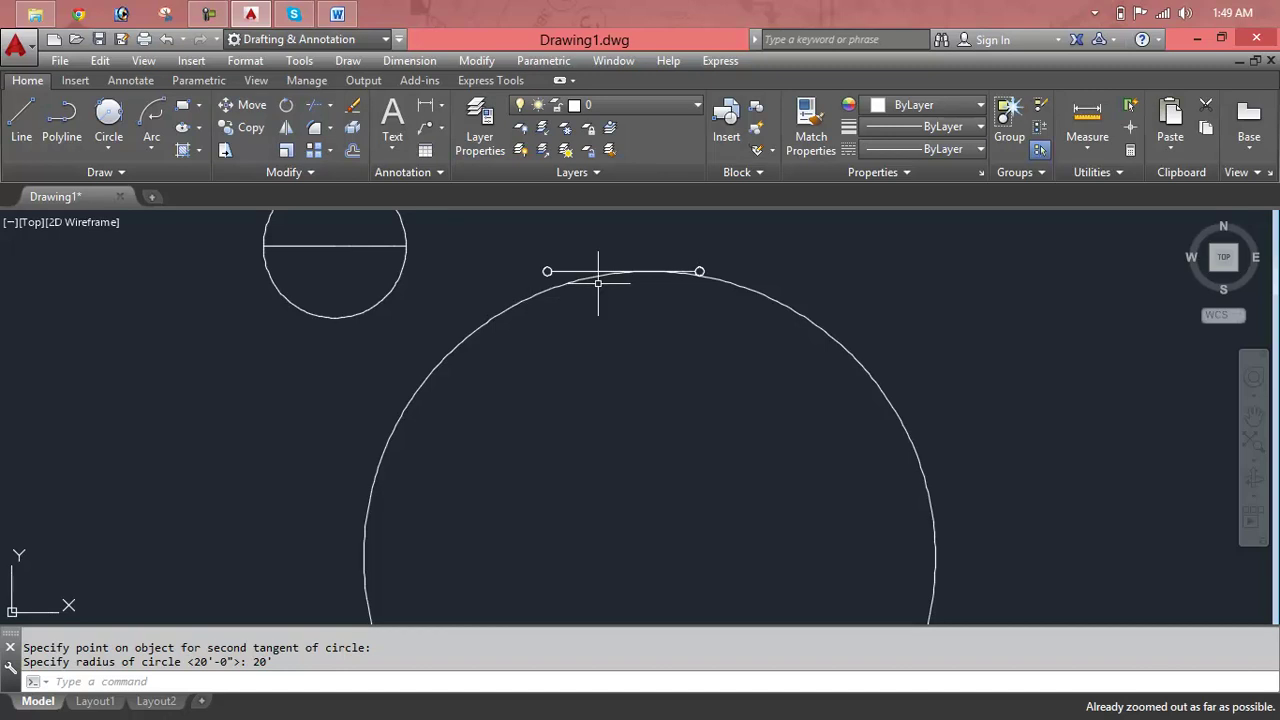
pyautogui.scroll(5, 626, 263)
pyautogui.scroll(4, 1110, 345)
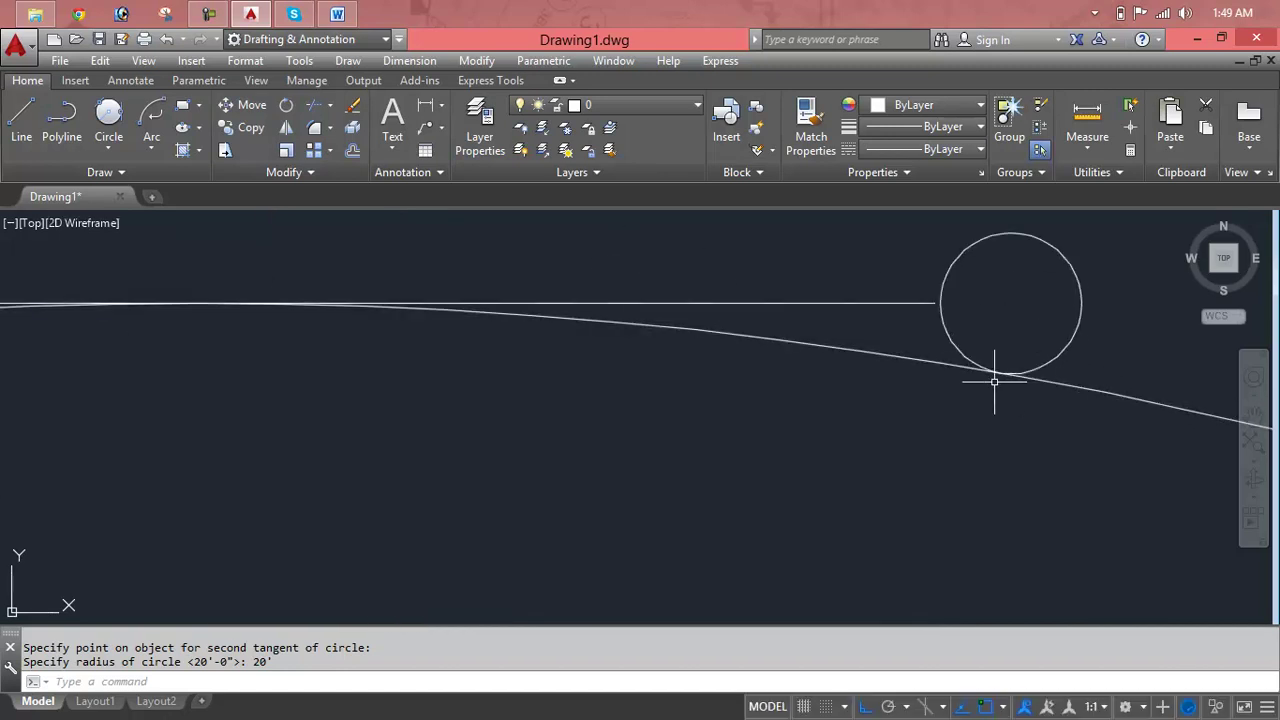
pyautogui.scroll(-5, 139, 427)
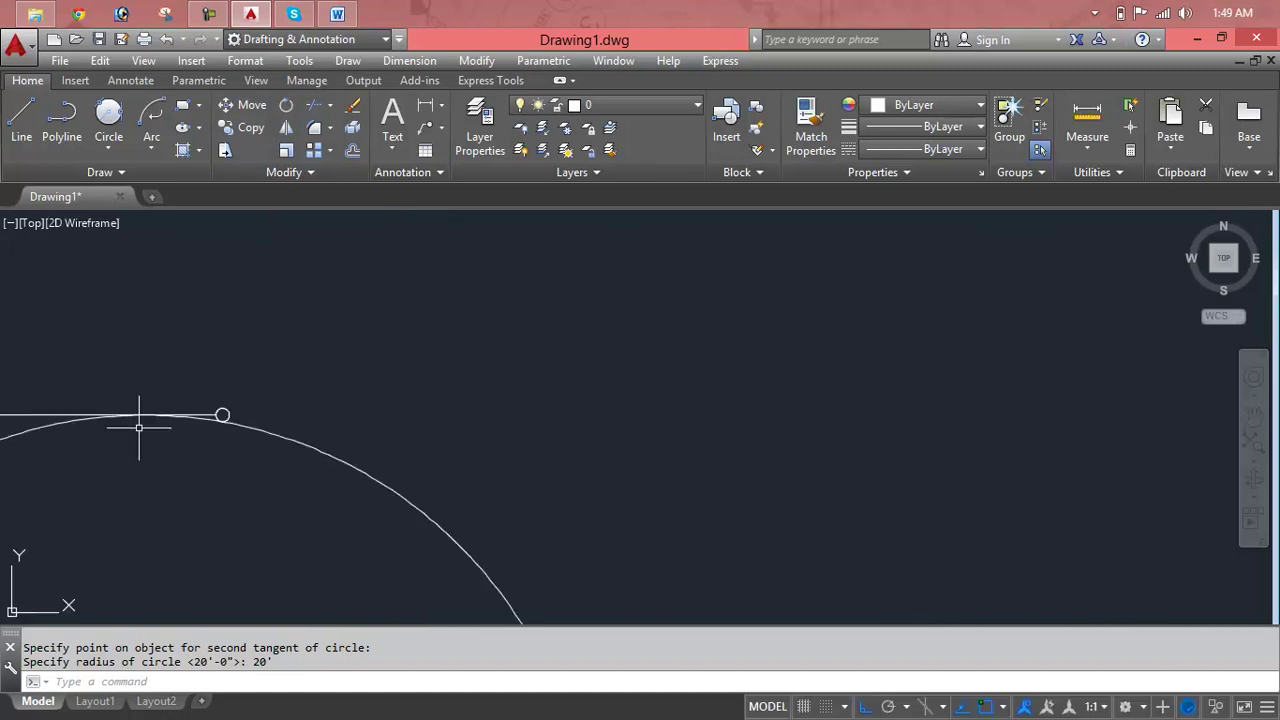
pyautogui.moveTo(139, 427); pyautogui.dragTo(869, 285, button='middle')
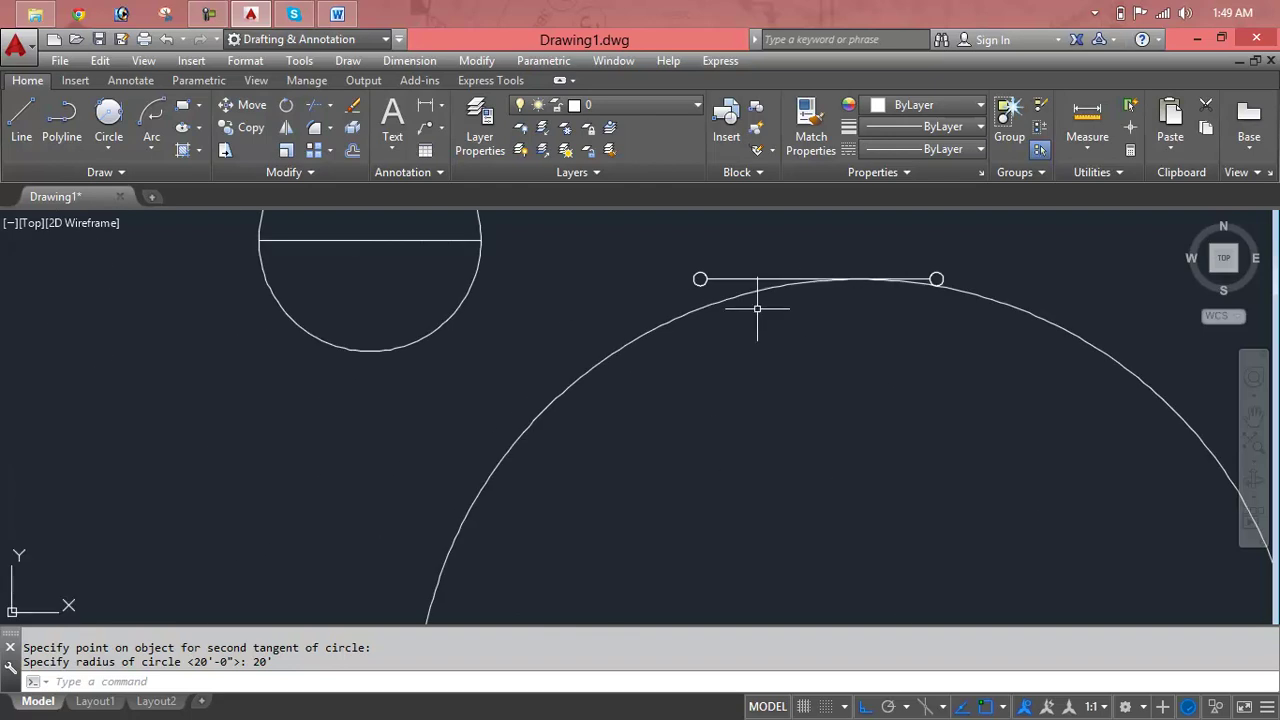
pyautogui.click(652, 327)
pyautogui.press('Delete')
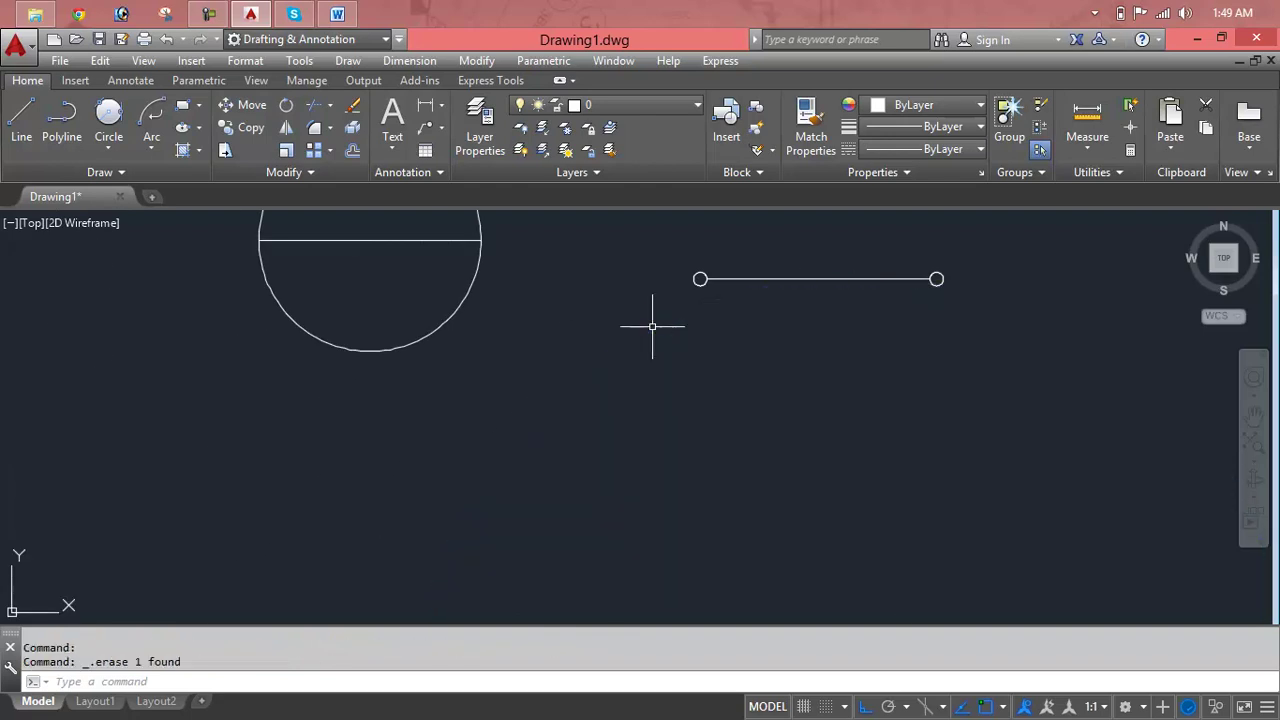
# Erase the line with its end circles and the circle with its diameter line
pyautogui.click(1049, 226)
pyautogui.click(603, 337)
pyautogui.press('Delete')
pyautogui.scroll(-3, 620, 360)
pyautogui.moveTo(594, 320); pyautogui.dragTo(706, 415, button='middle')
pyautogui.click(724, 279)
pyautogui.click(450, 428)
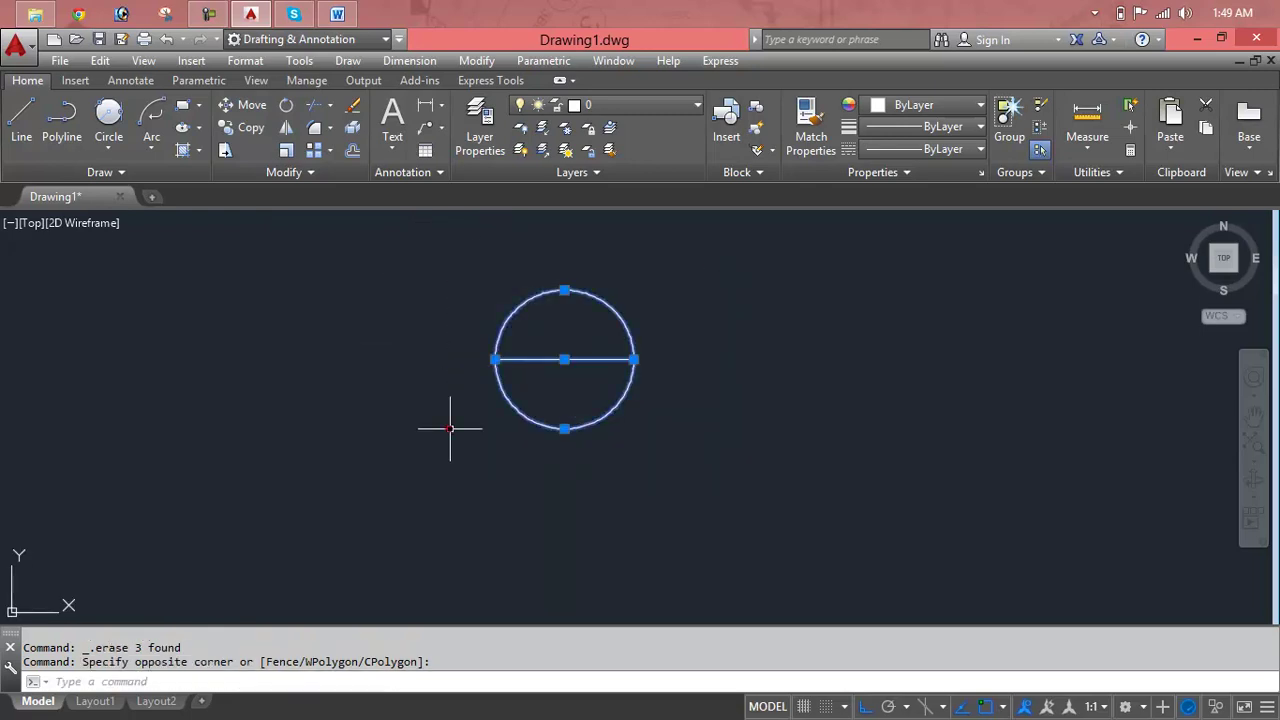
pyautogui.press('Delete')
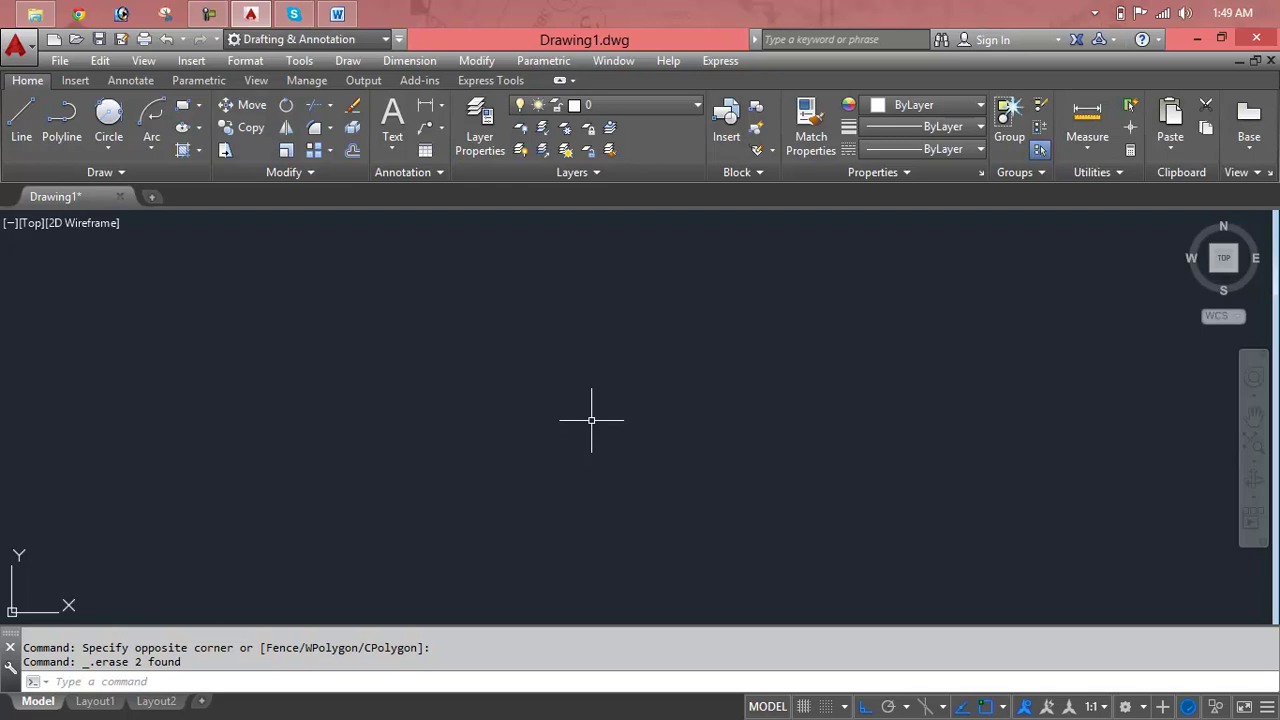
pyautogui.press('Escape')
pyautogui.press('Escape')
pyautogui.write('c')
pyautogui.press('Return')
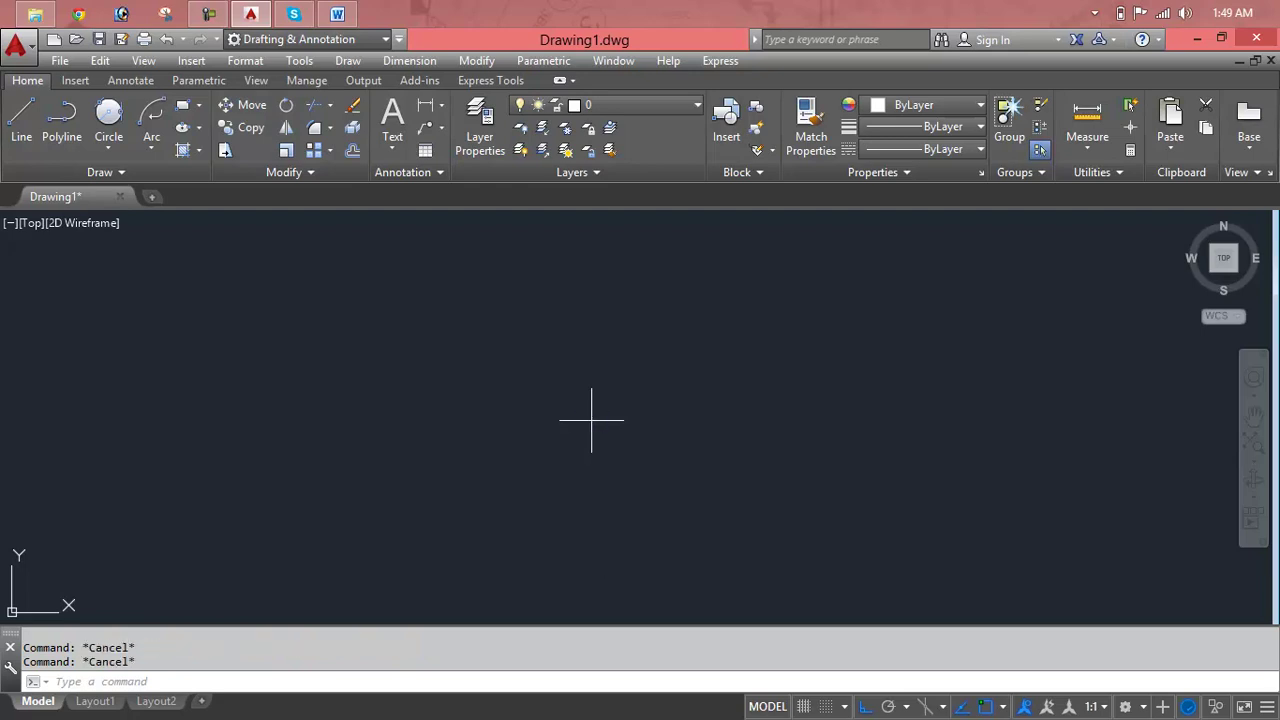
pyautogui.click(475, 353)
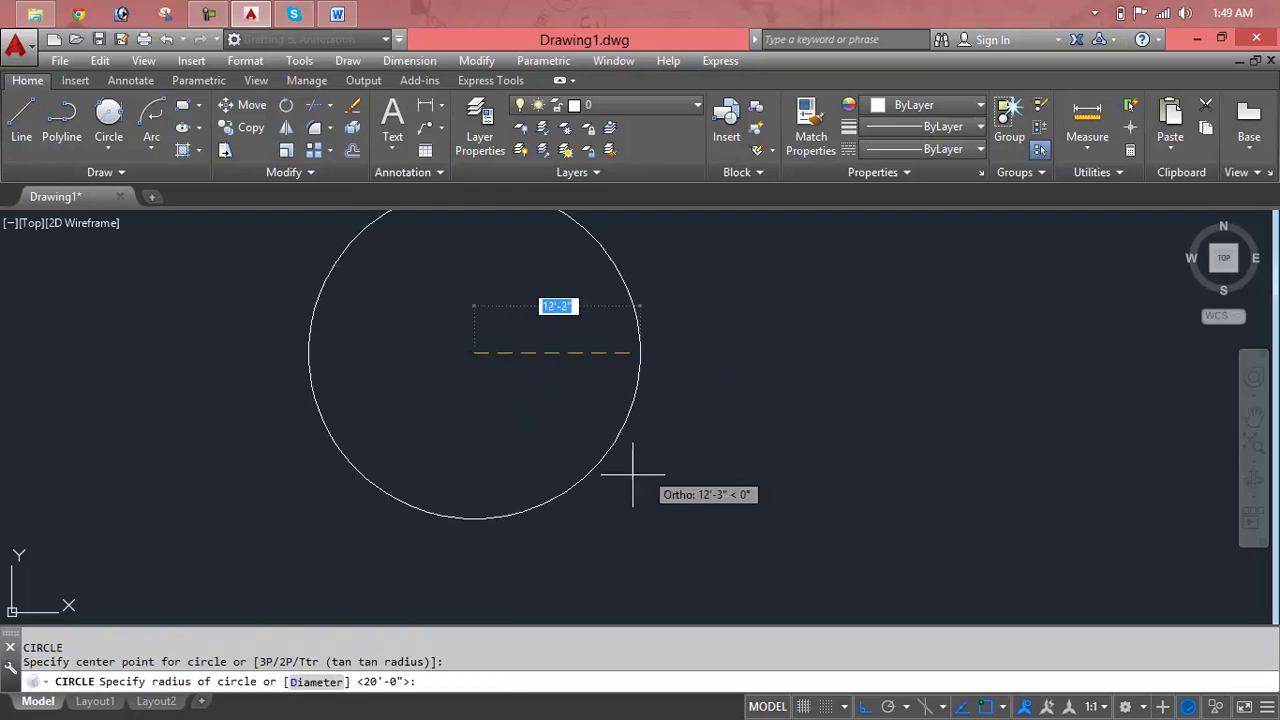
pyautogui.press('Escape')
pyautogui.write('c')
pyautogui.press('Return')
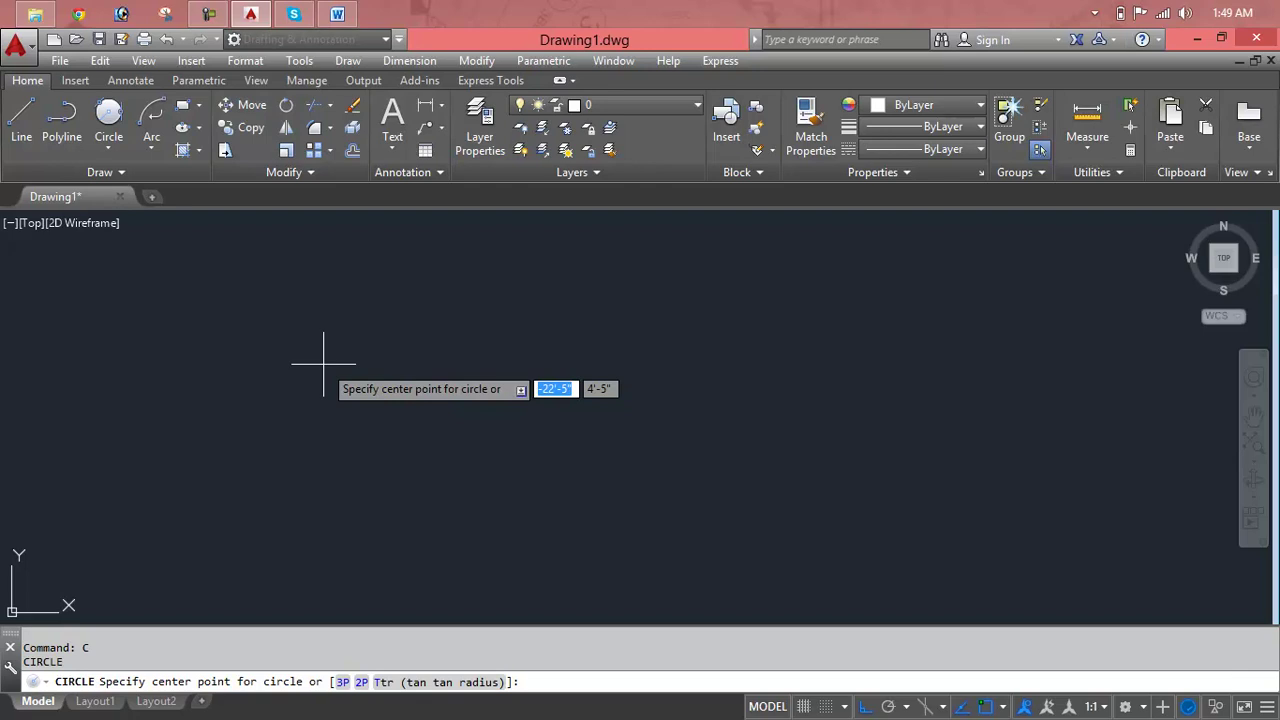
pyautogui.press('Escape')
pyautogui.press('Escape')
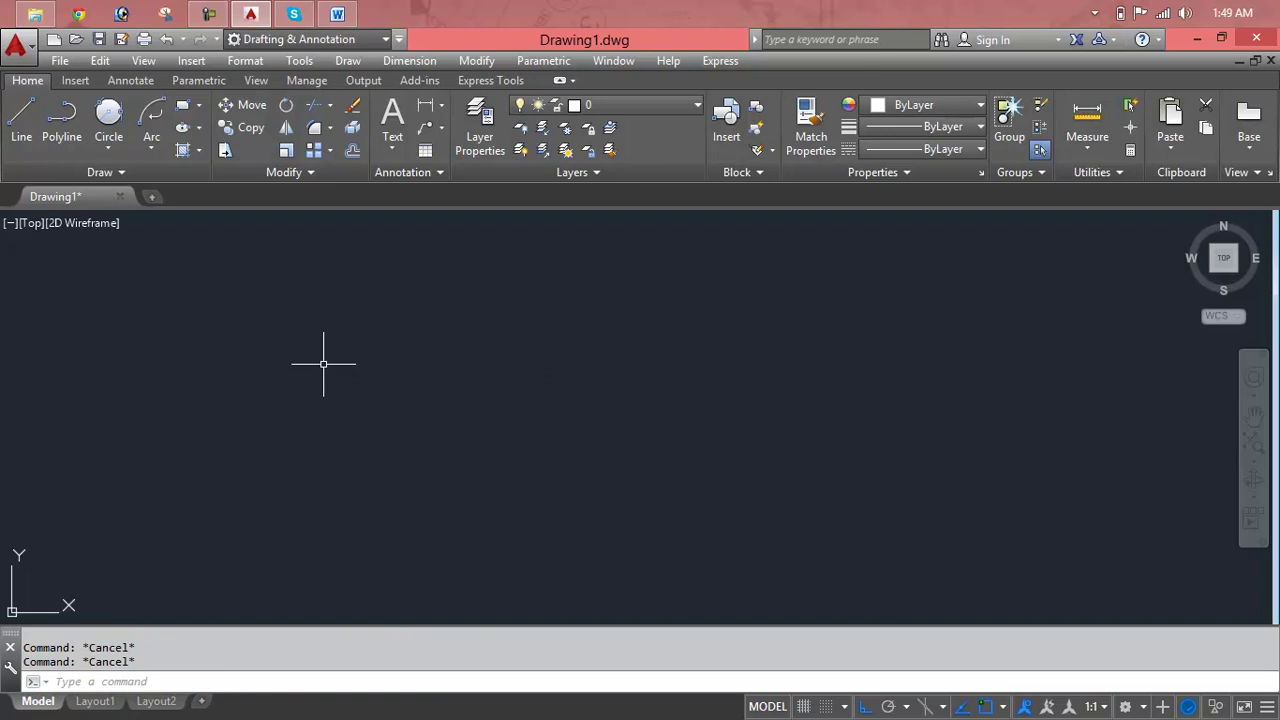